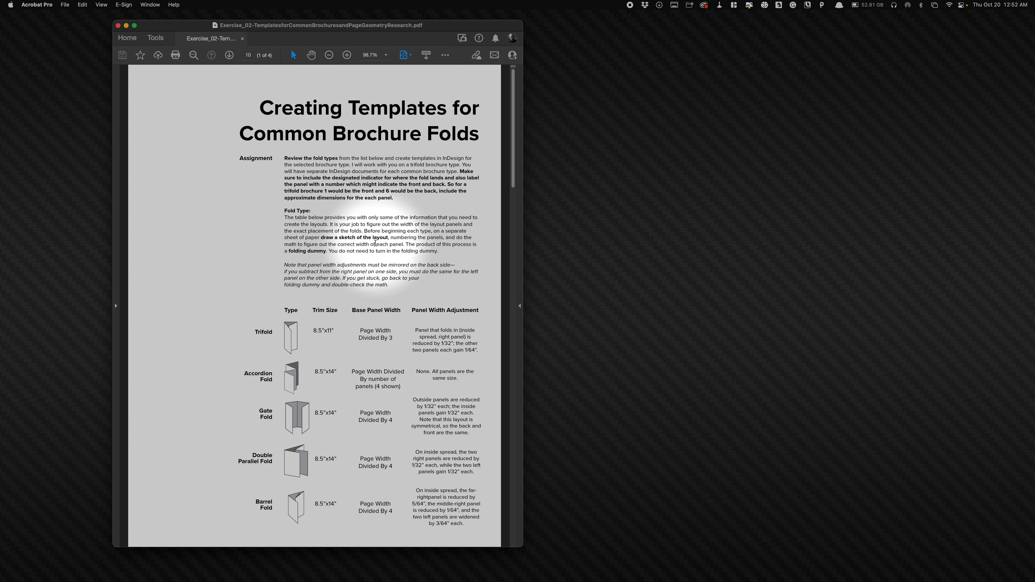
- Review the assignment, fold-type table and layout instructions for the brochure templates in the exercise PDF
scroll(373, 249, down, 3)
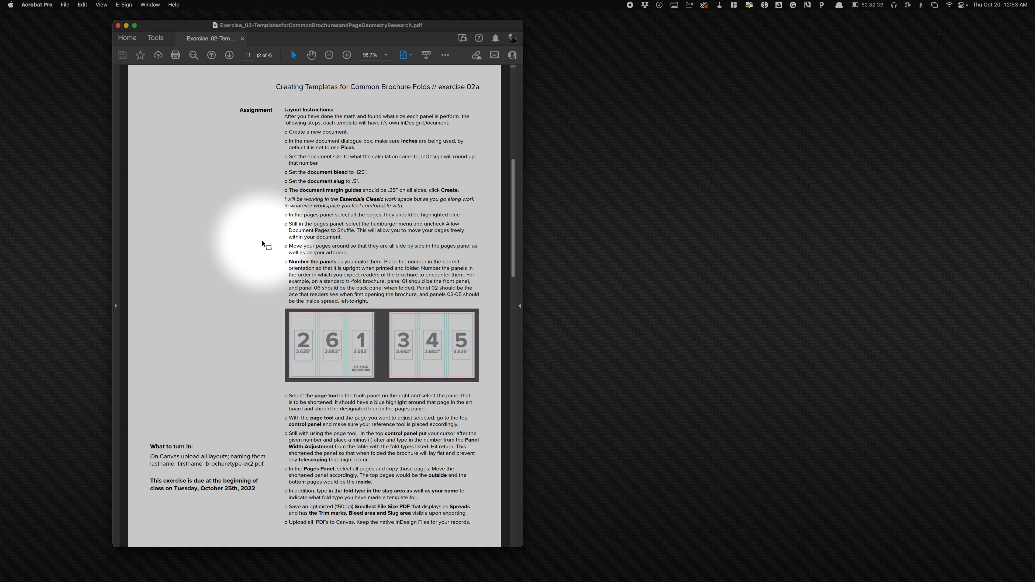
scroll(262, 244, up, 10)
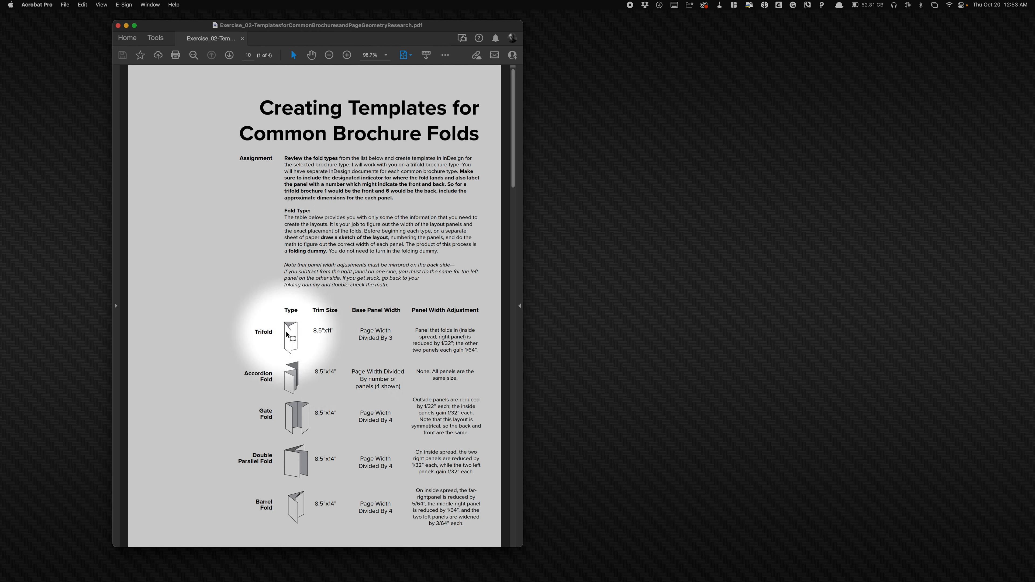
mouse_move(425, 581)
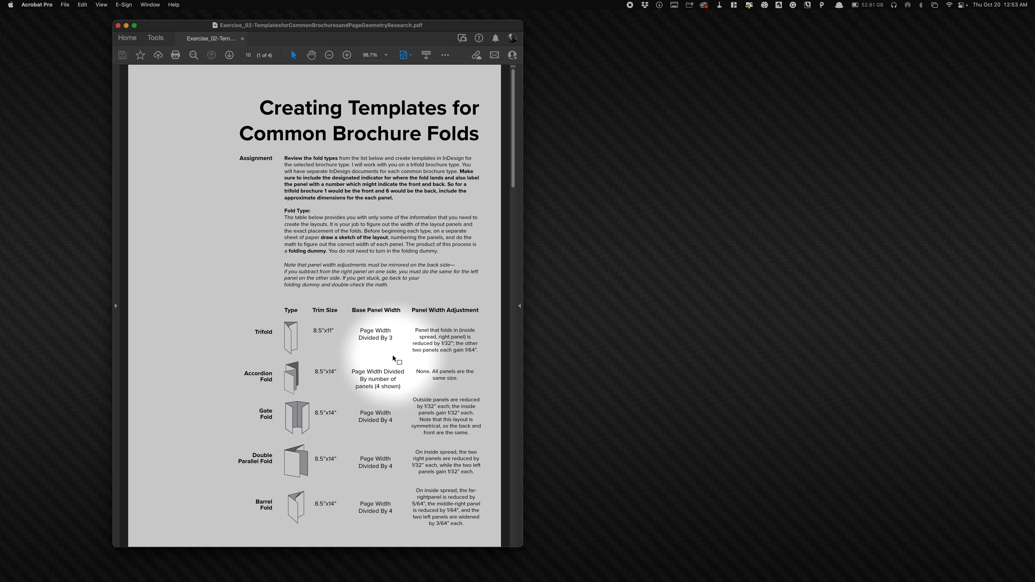
scroll(391, 359, down, 3)
scroll(295, 214, up, 3)
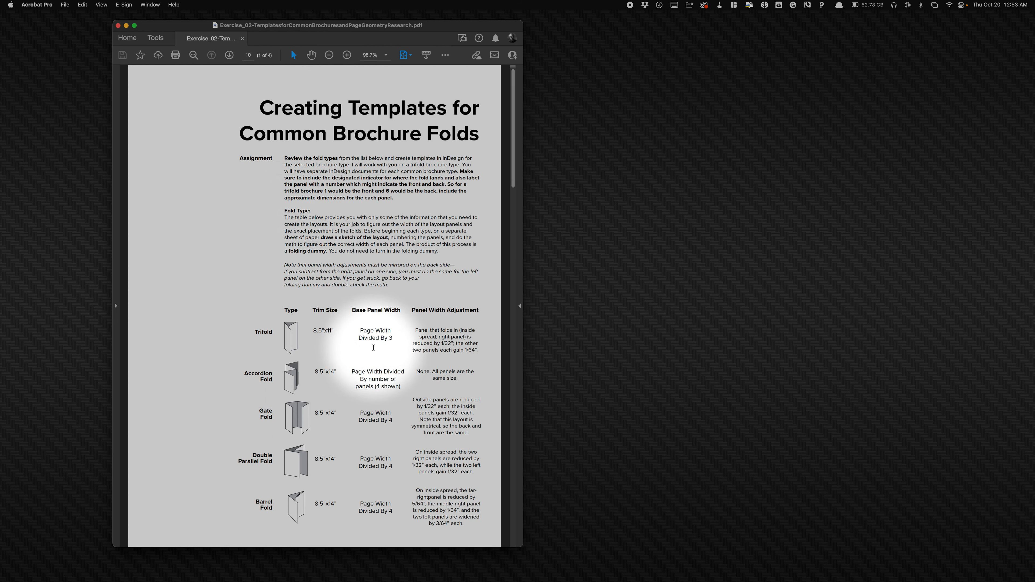
scroll(373, 348, down, 3)
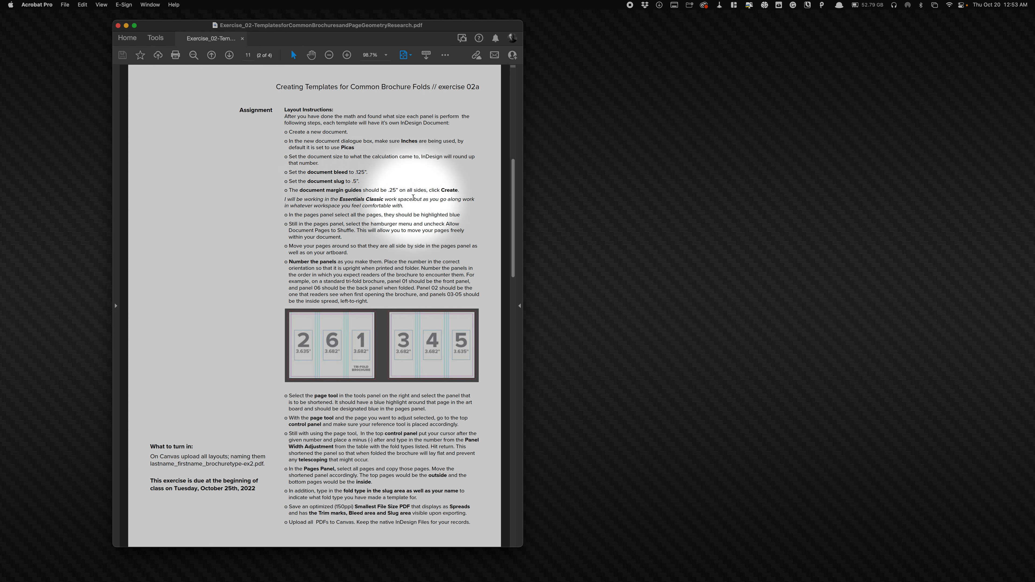
- Switch to InDesign and create a two-page 11 × 8.5 in document with inches as units and the preset margins, bleed and slug
click(581, 553)
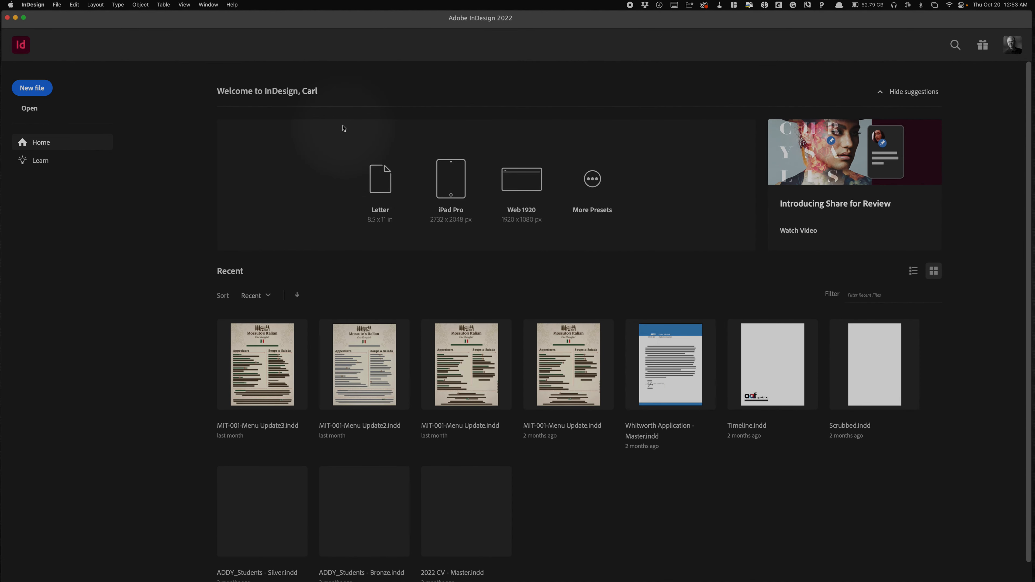
key(super+n)
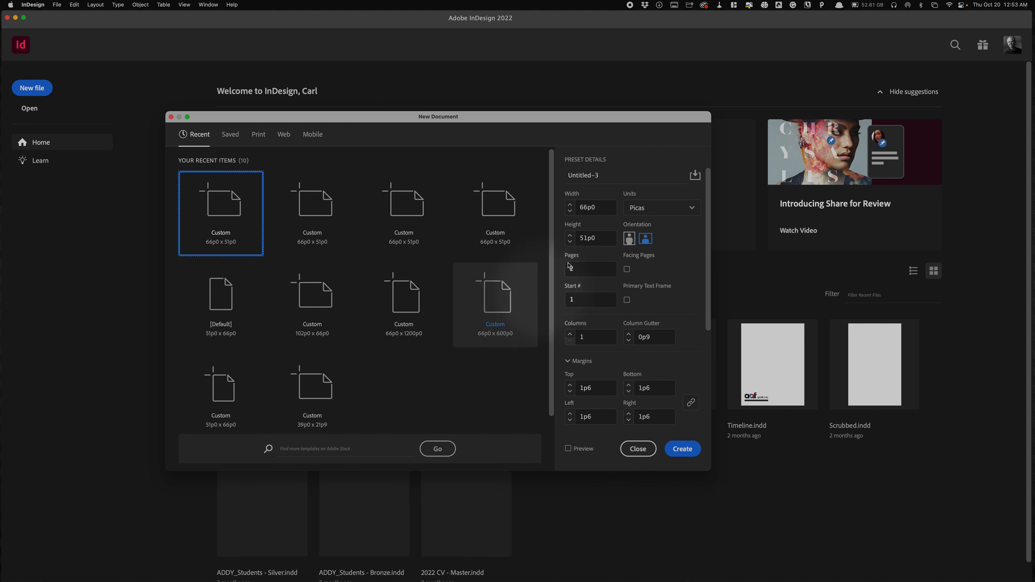
click(636, 212)
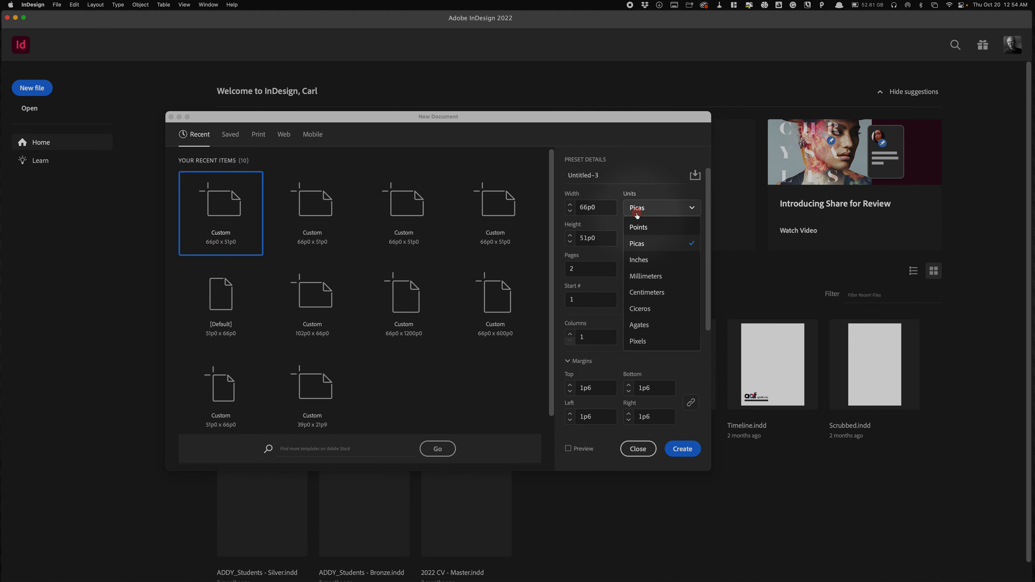
click(642, 256)
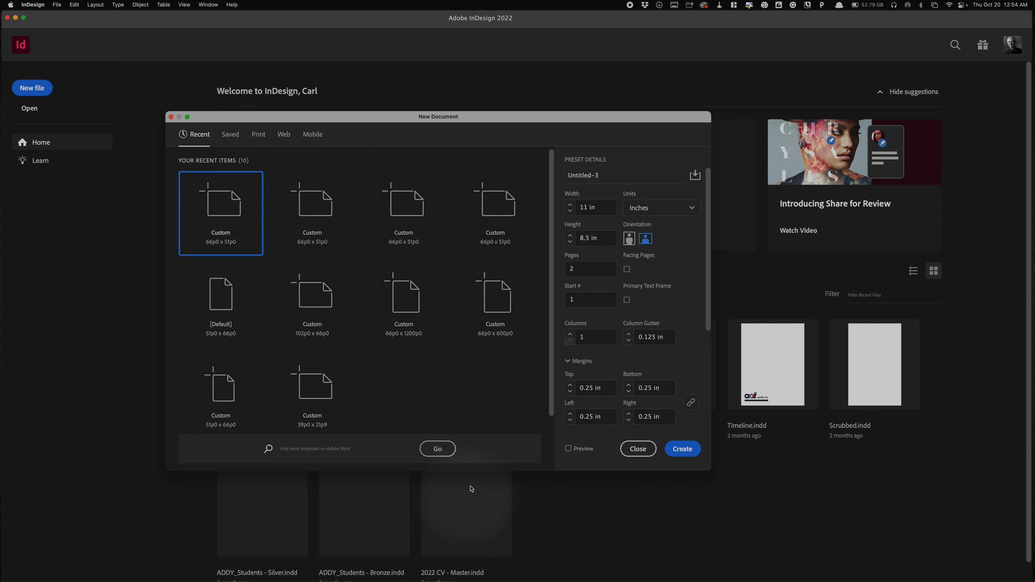
scroll(580, 391, down, 5)
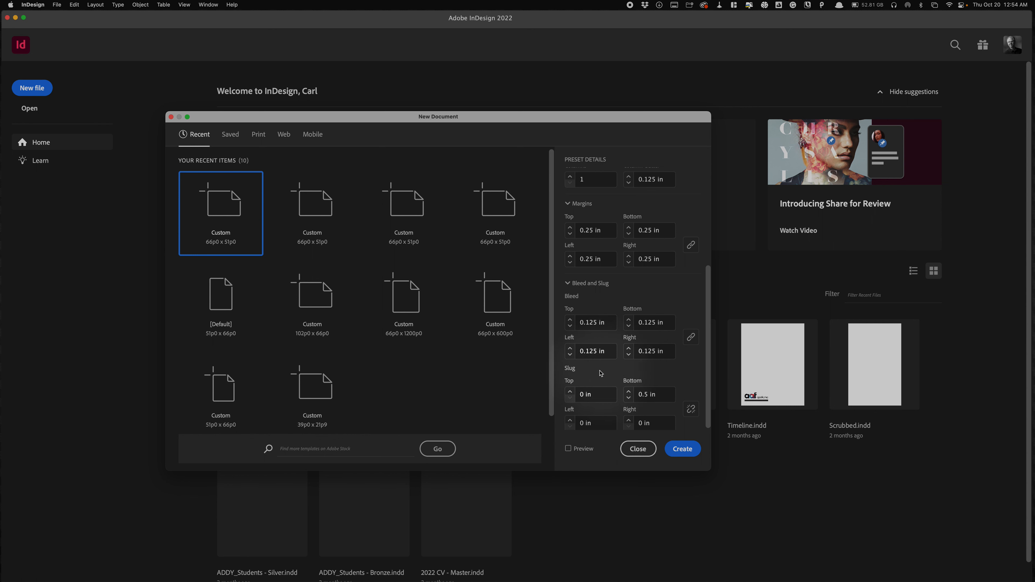
click(672, 449)
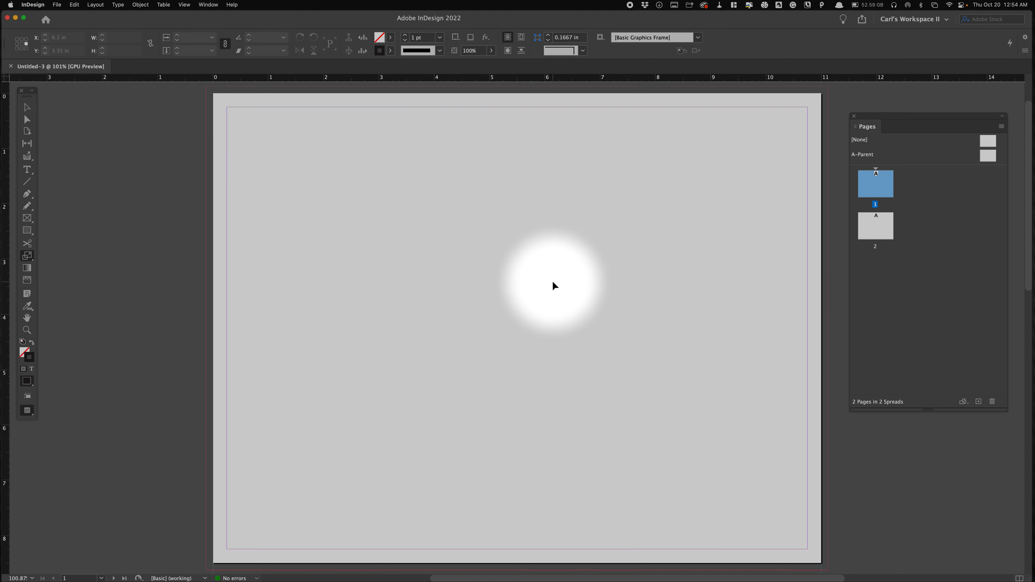
- Select both document pages and turn off Allow Document Pages to Shuffle
key(space)
key(alt+super+space)
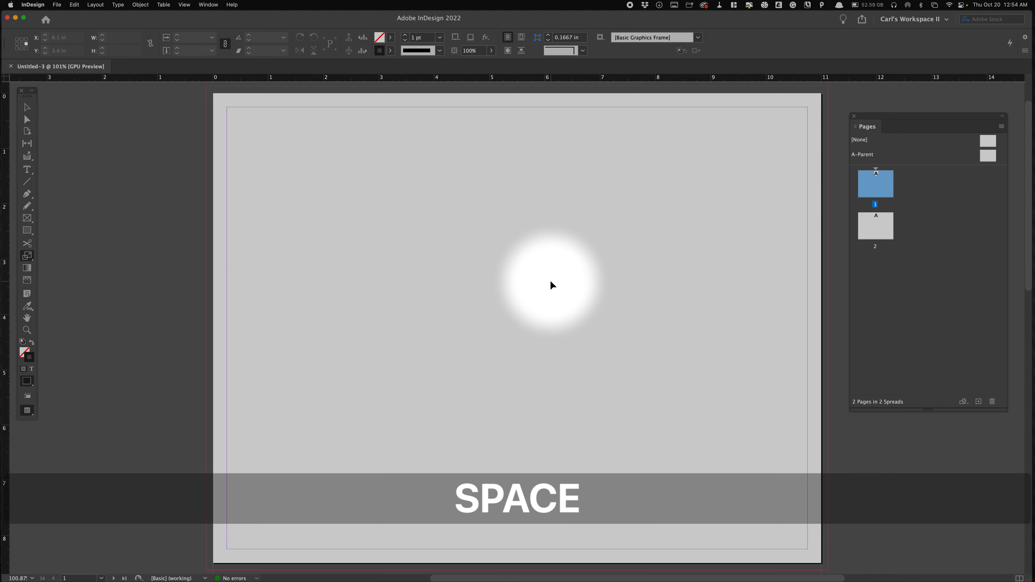
key(space)
key(shift)
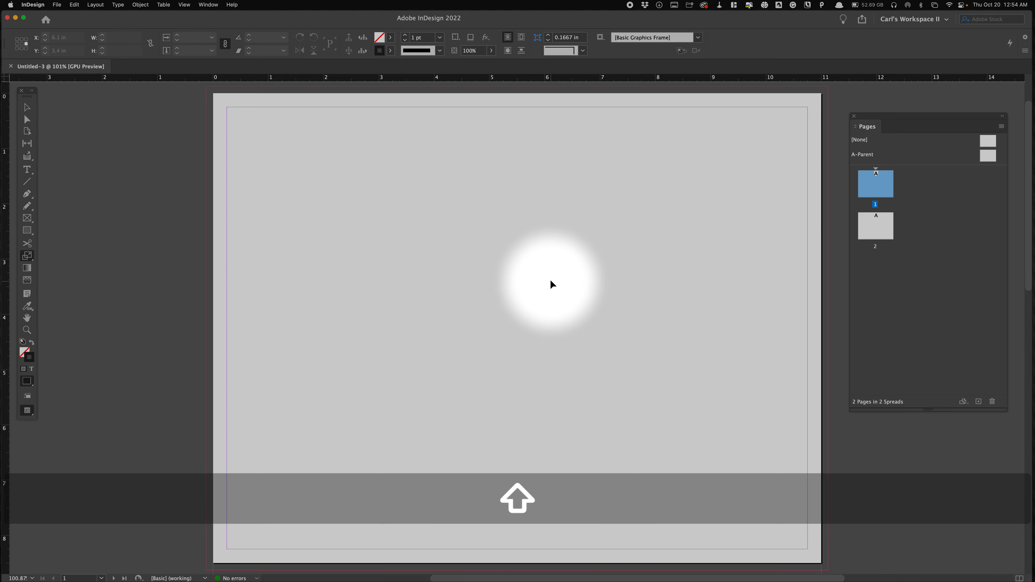
key(alt+super+space)
click(492, 284)
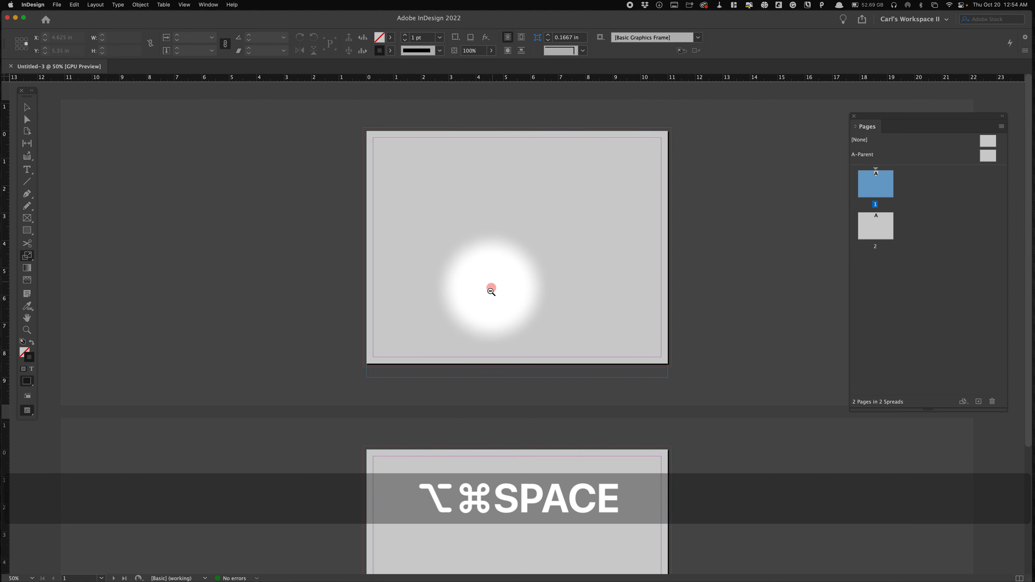
drag(488, 297, 487, 269)
click(487, 268)
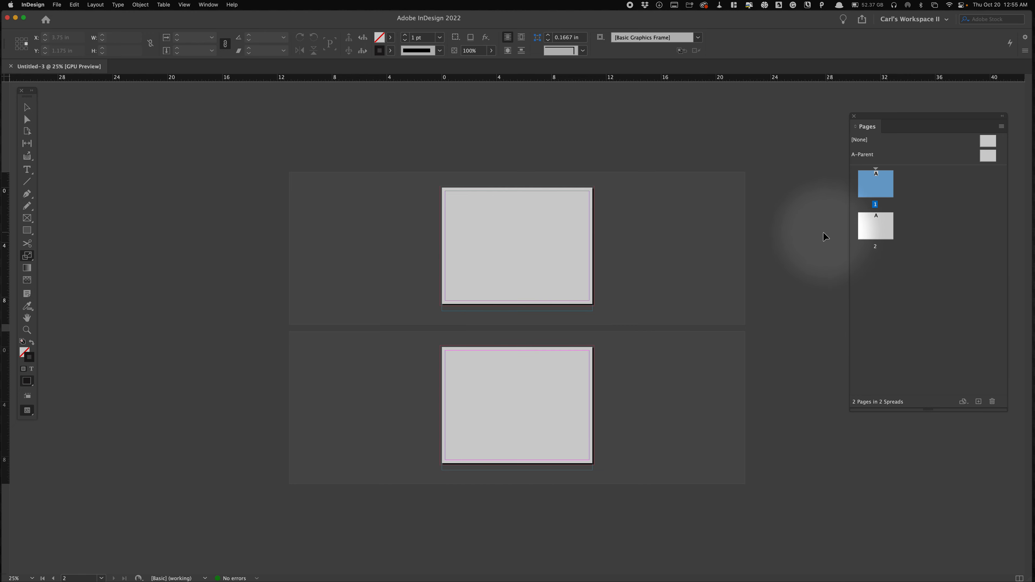
shift+click(889, 223)
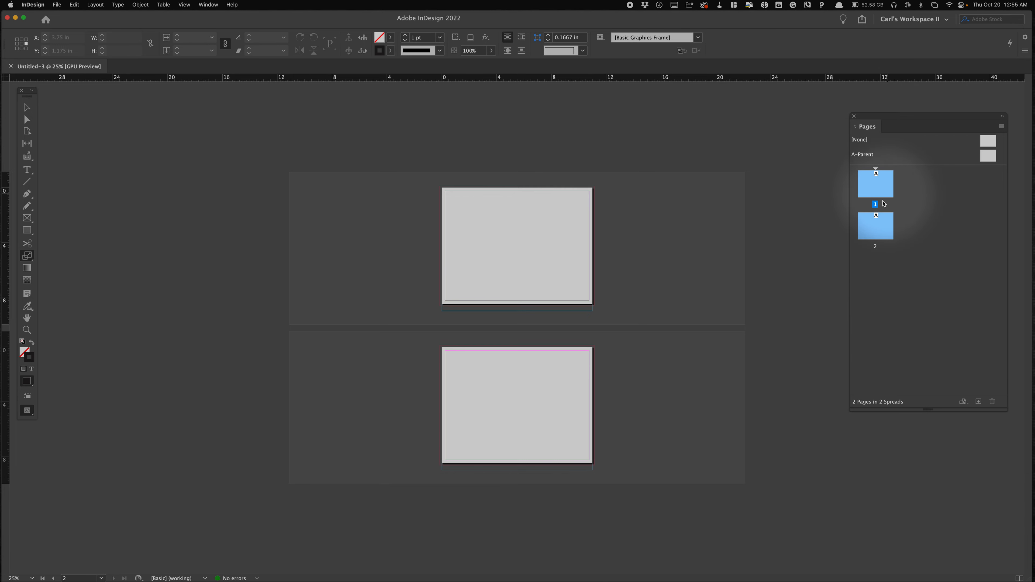
click(1003, 128)
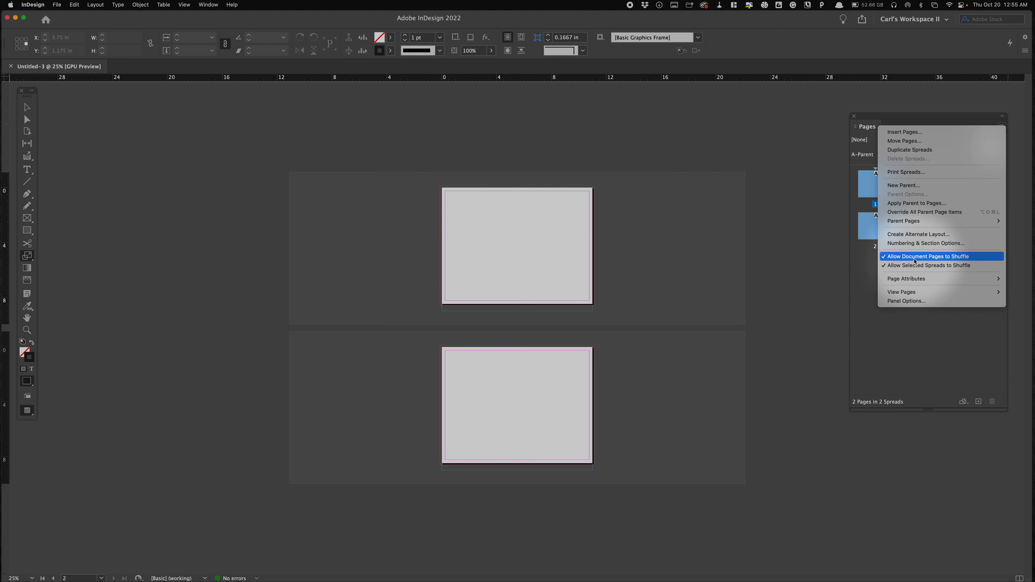
click(914, 260)
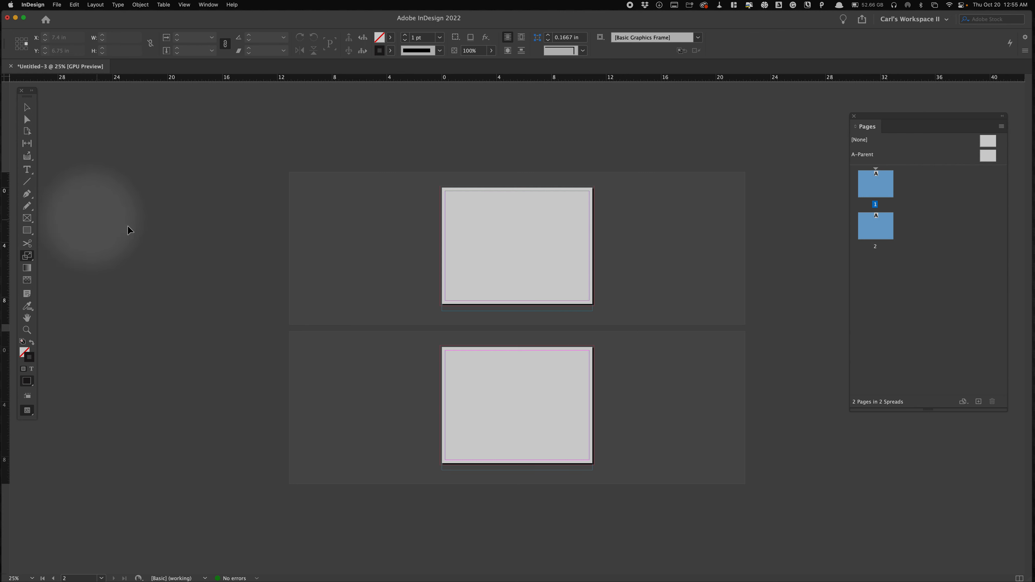
click(901, 271)
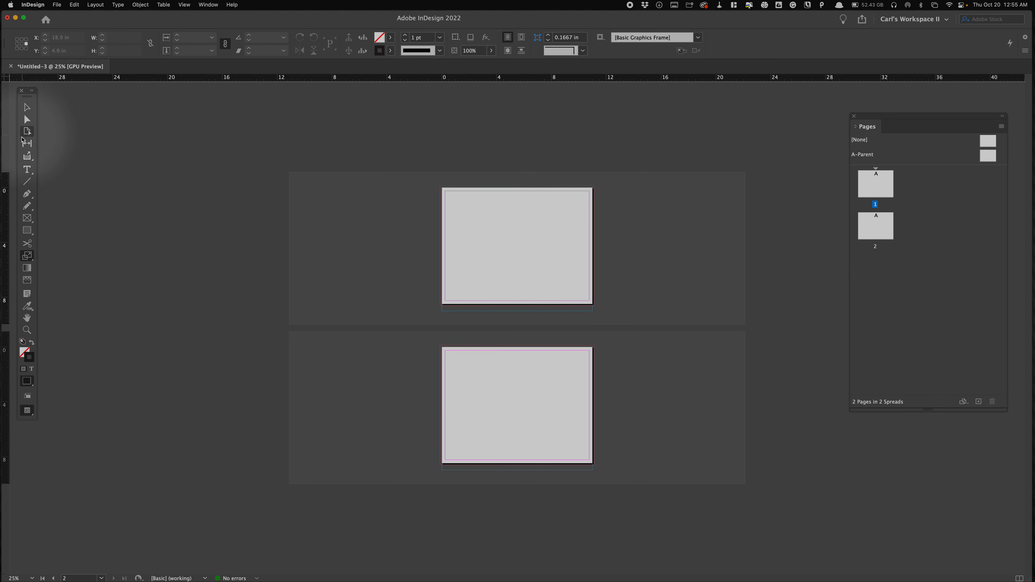
- Activate the Page tool and place page 2 beside page 1 so both form one spread
click(23, 136)
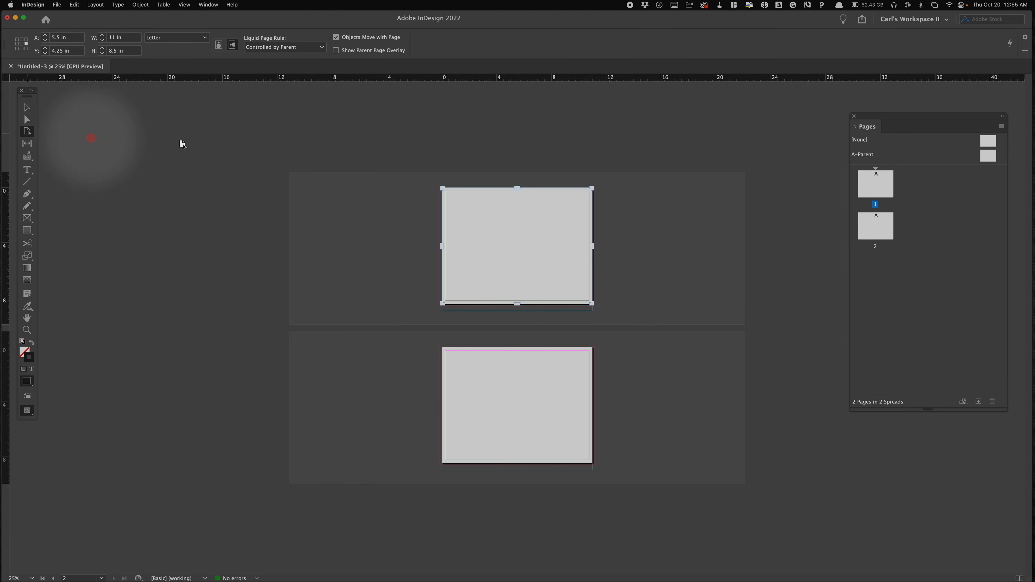
click(873, 228)
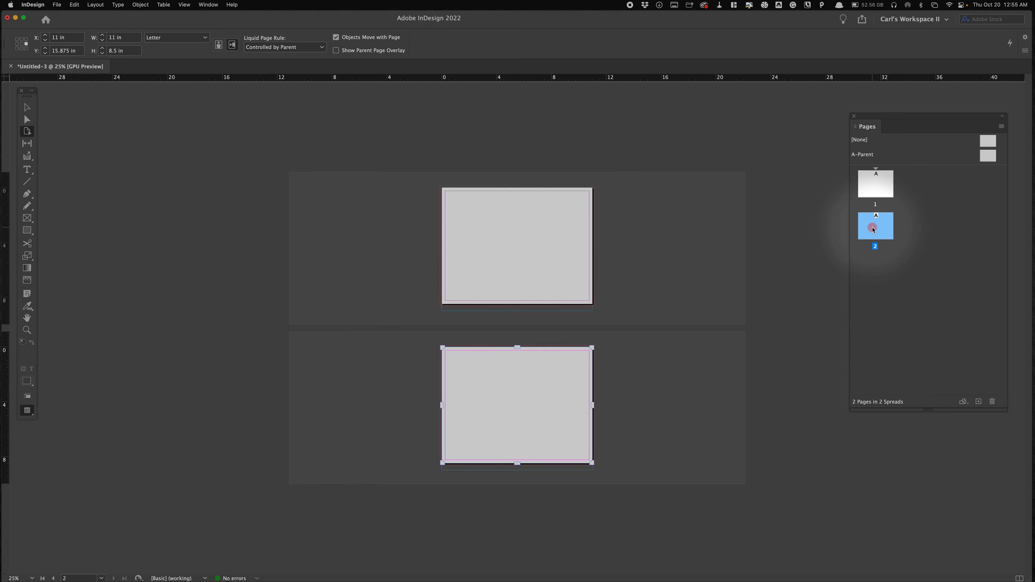
drag(867, 231, 898, 211)
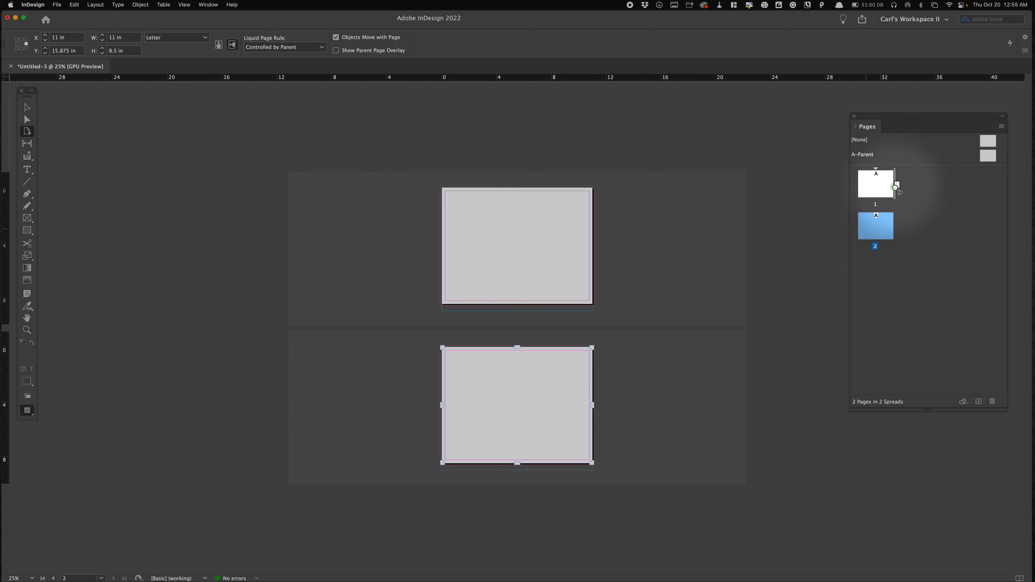
drag(898, 191, 893, 184)
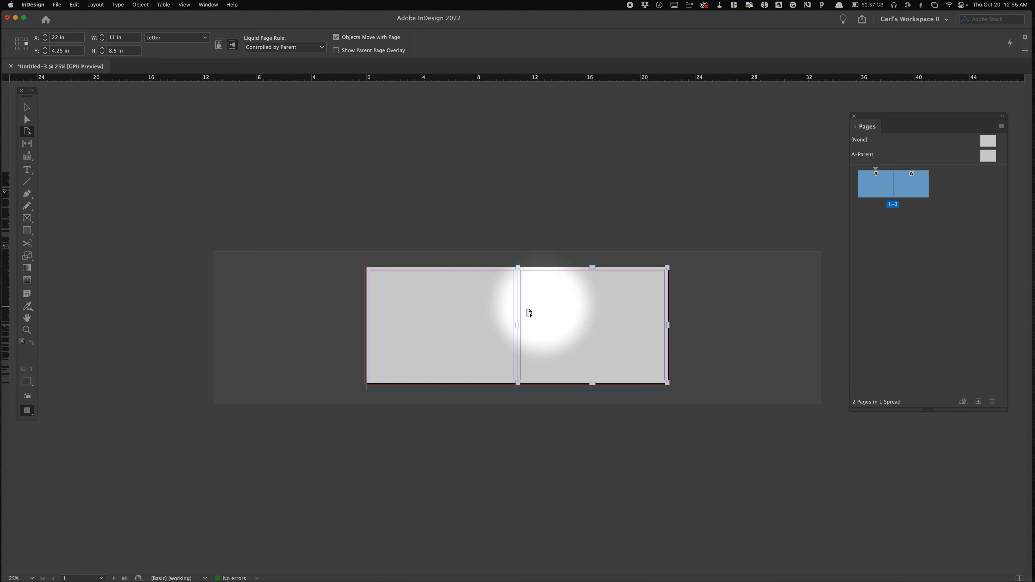
drag(554, 323, 632, 326)
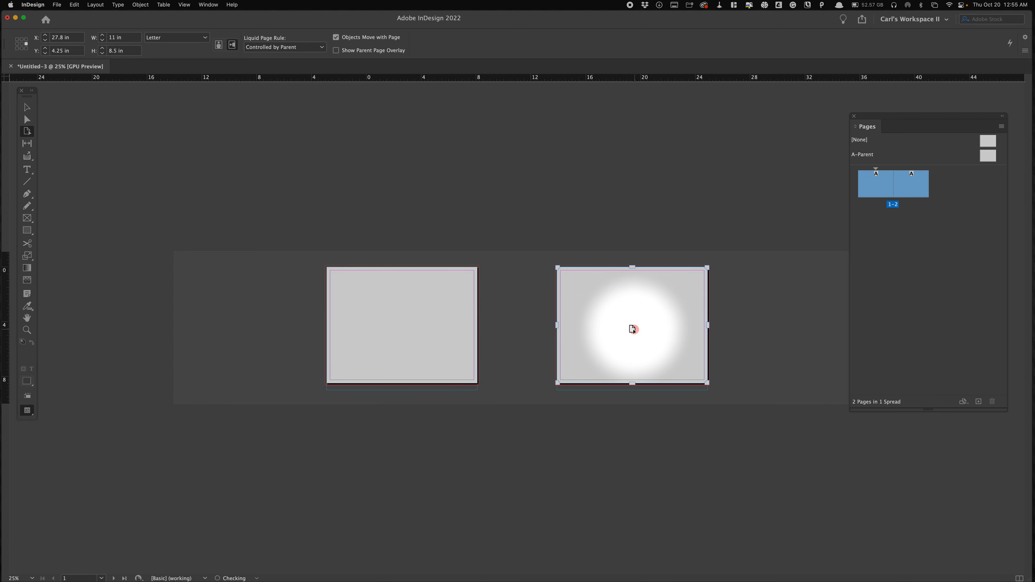
drag(547, 338, 615, 338)
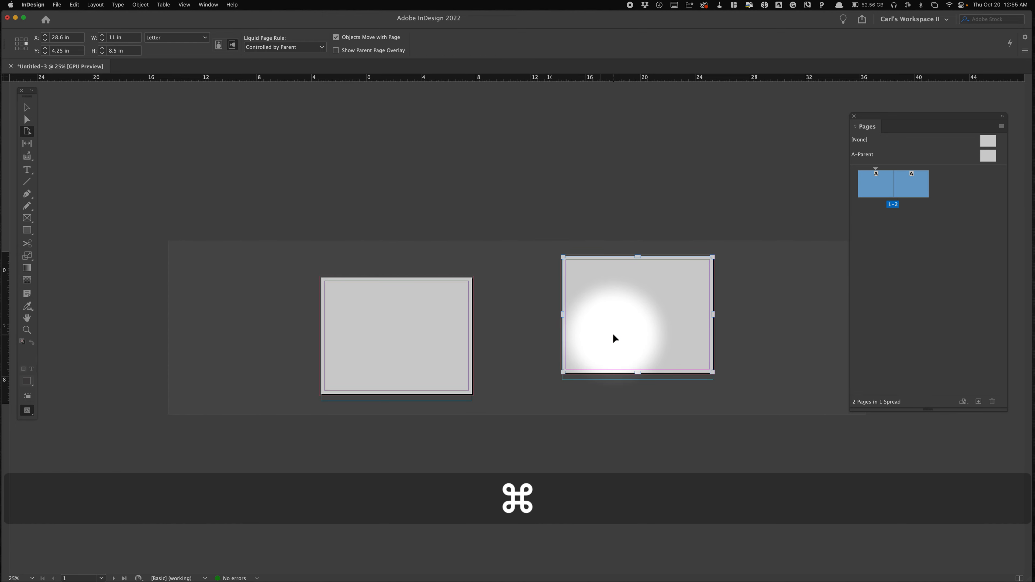
key(super+z)
key(super+z)
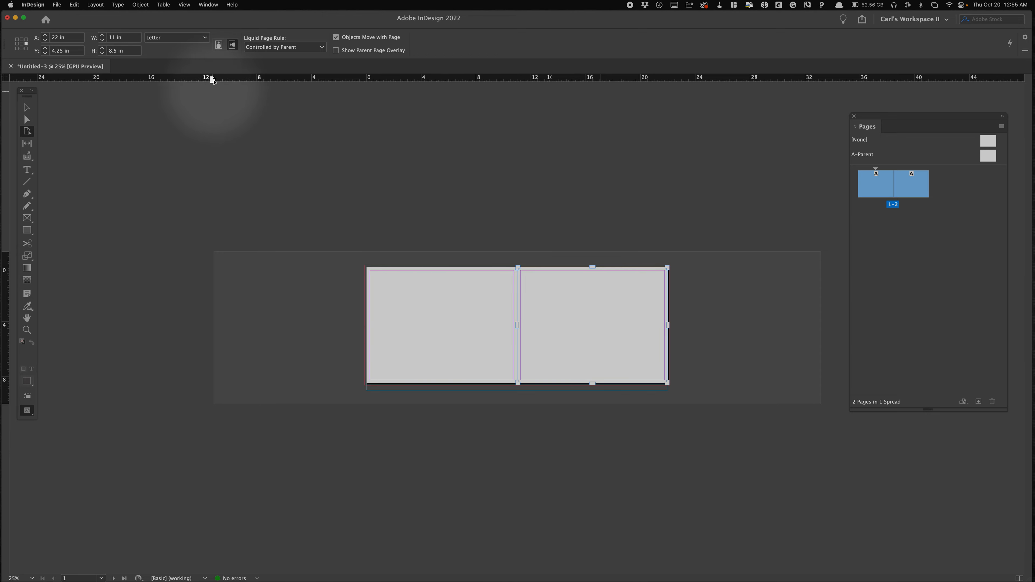
- Move page 2 horizontally by 1 in to leave a gap between the two pages
click(142, 5)
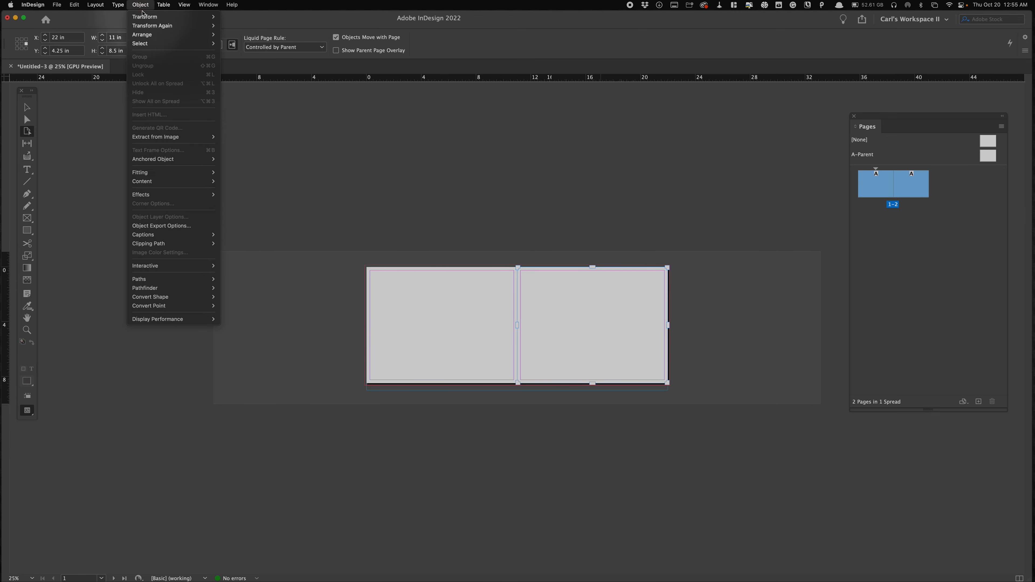
mouse_move(144, 19)
click(266, 18)
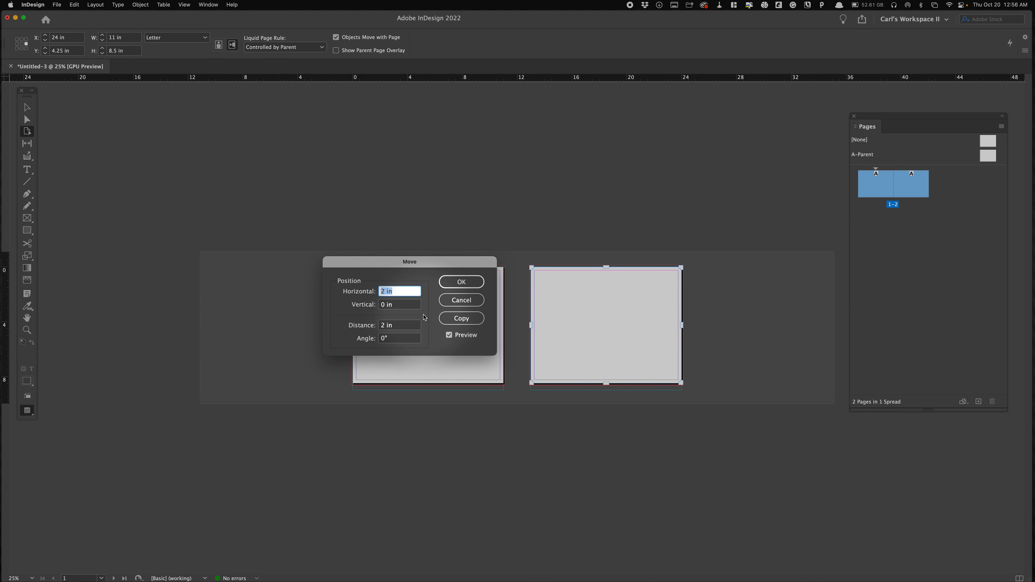
text(1)
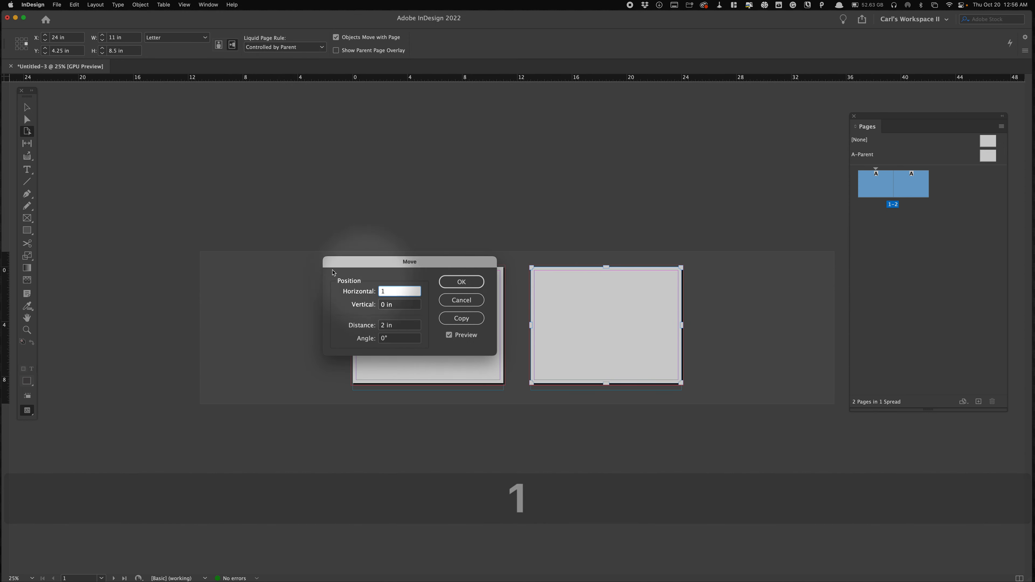
click(448, 280)
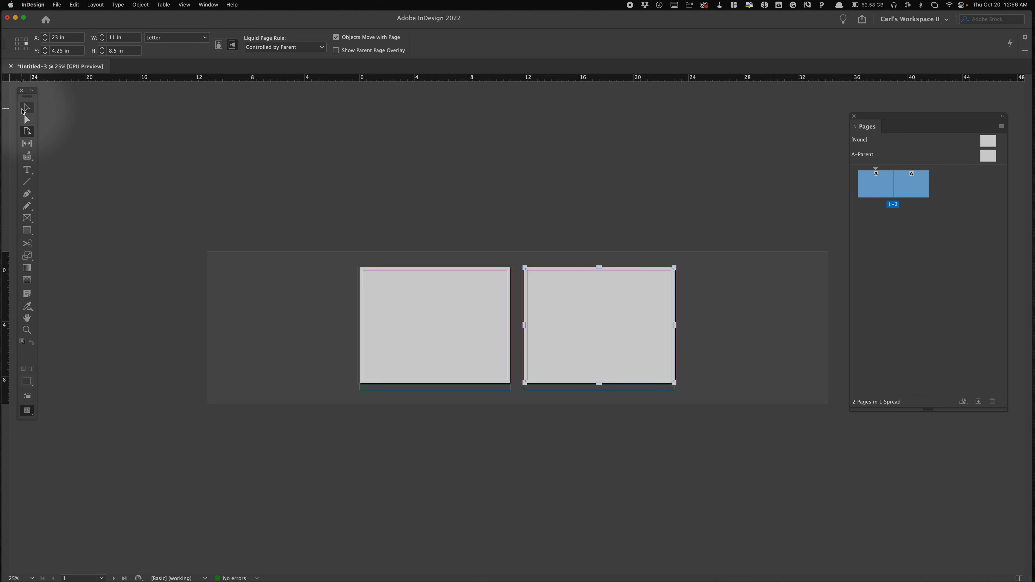
- Draw a text frame about 11.02 × 0.375 in filling page 1's slug area and enter BACK in it
click(27, 106)
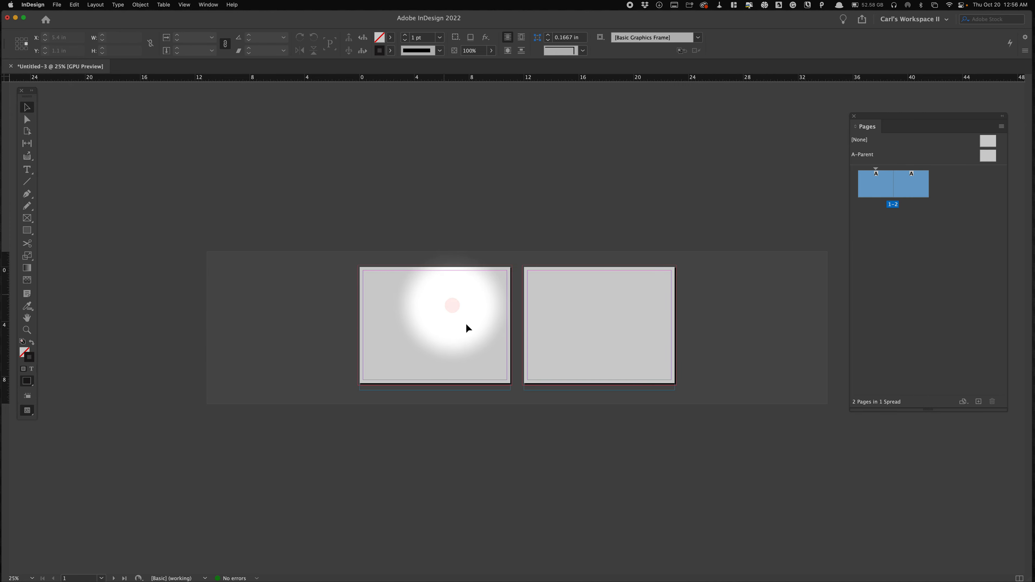
key(super+space)
click(514, 374)
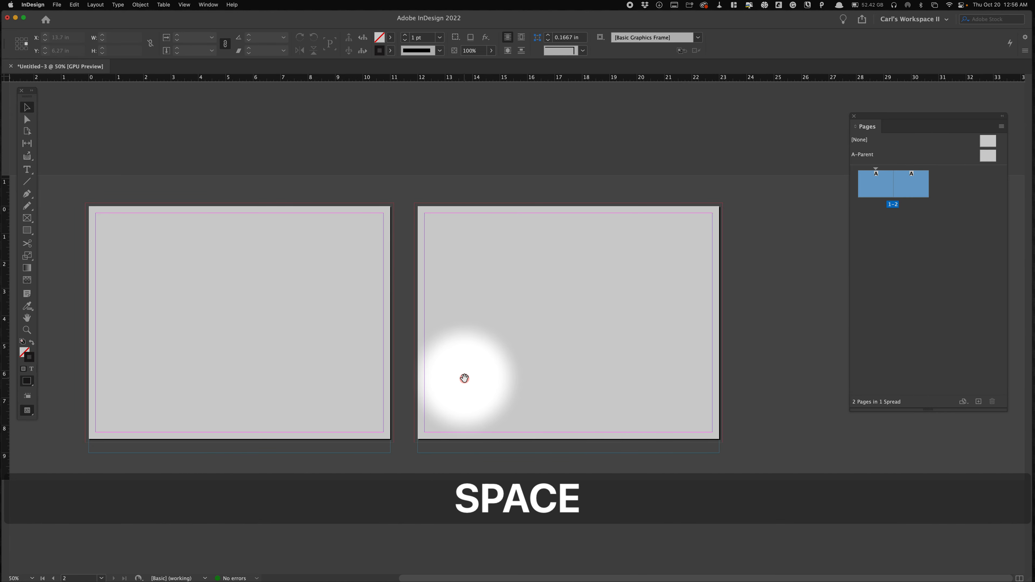
drag(464, 376, 539, 353)
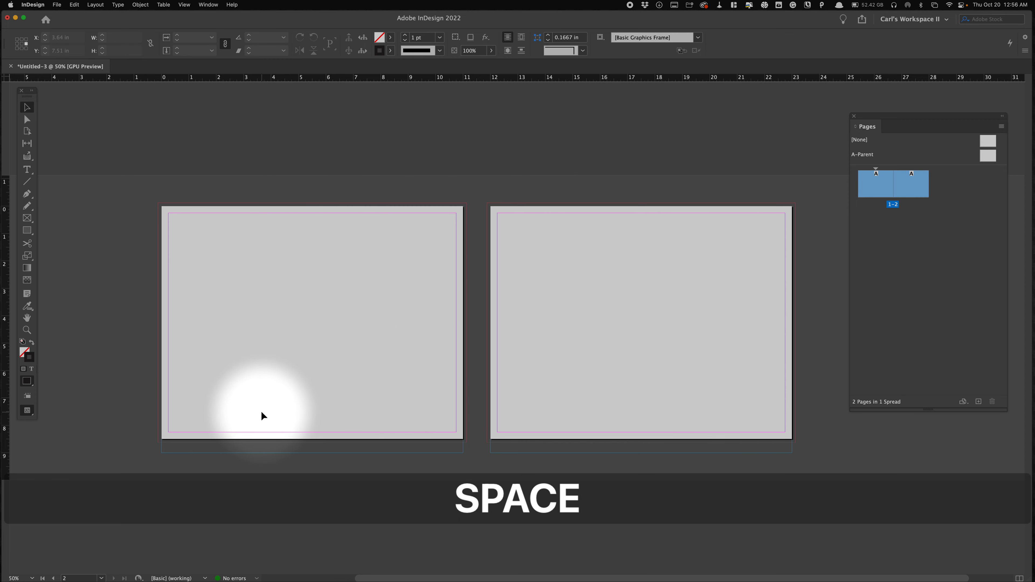
key(t)
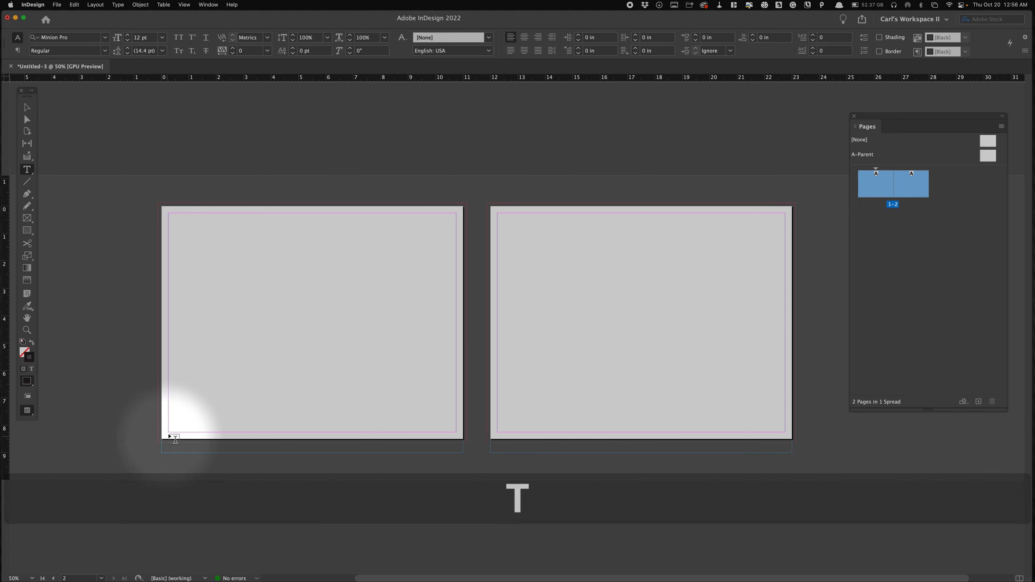
drag(167, 448, 469, 455)
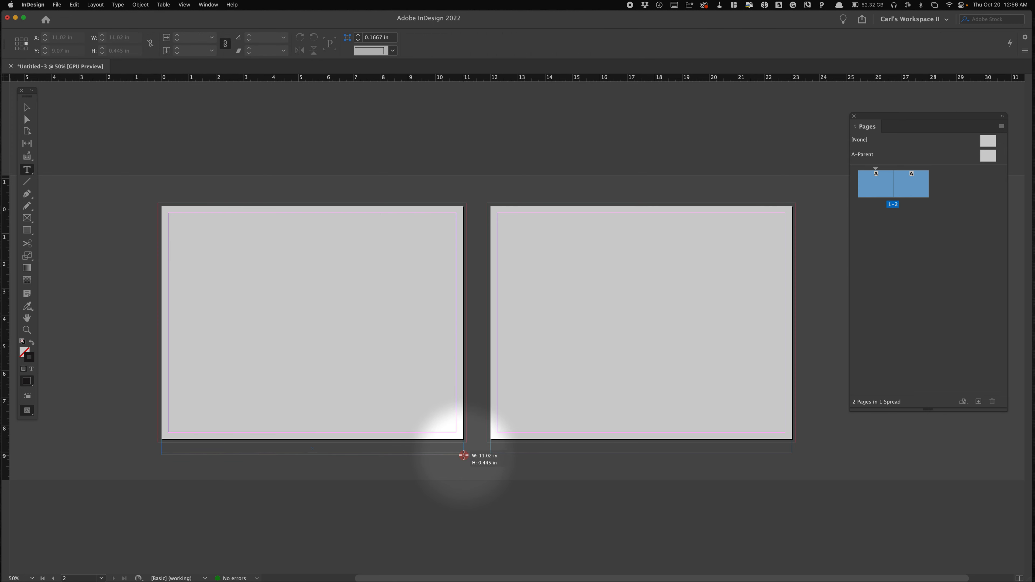
drag(463, 455, 463, 454)
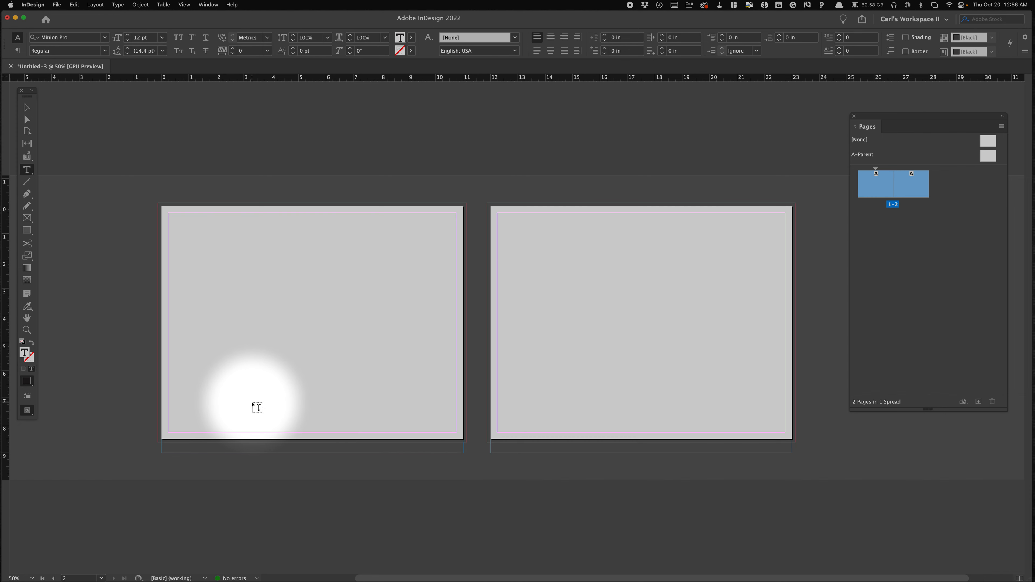
text(BACK)
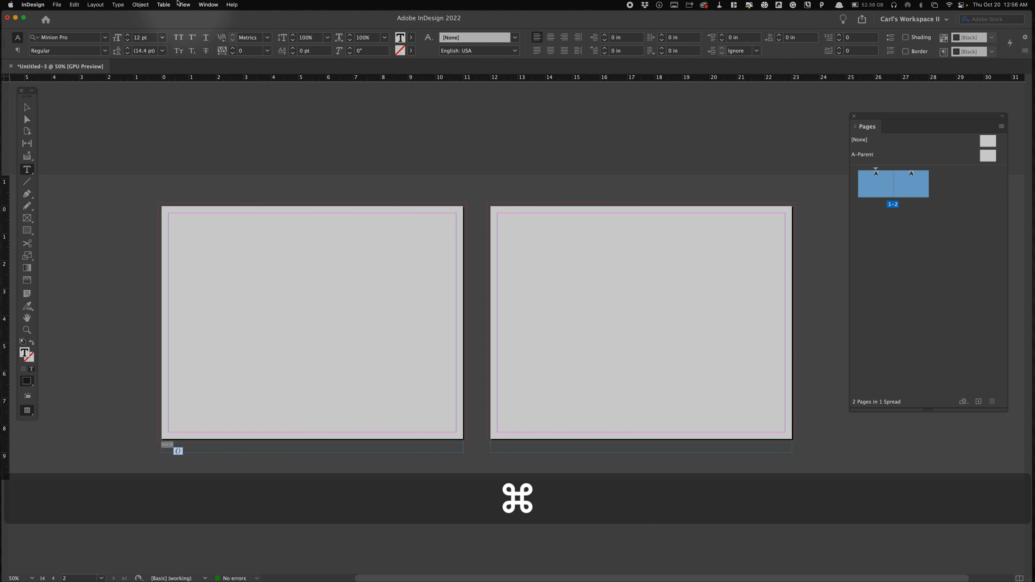
- Format the BACK label as 19 pt Bold and center it horizontally
click(127, 35)
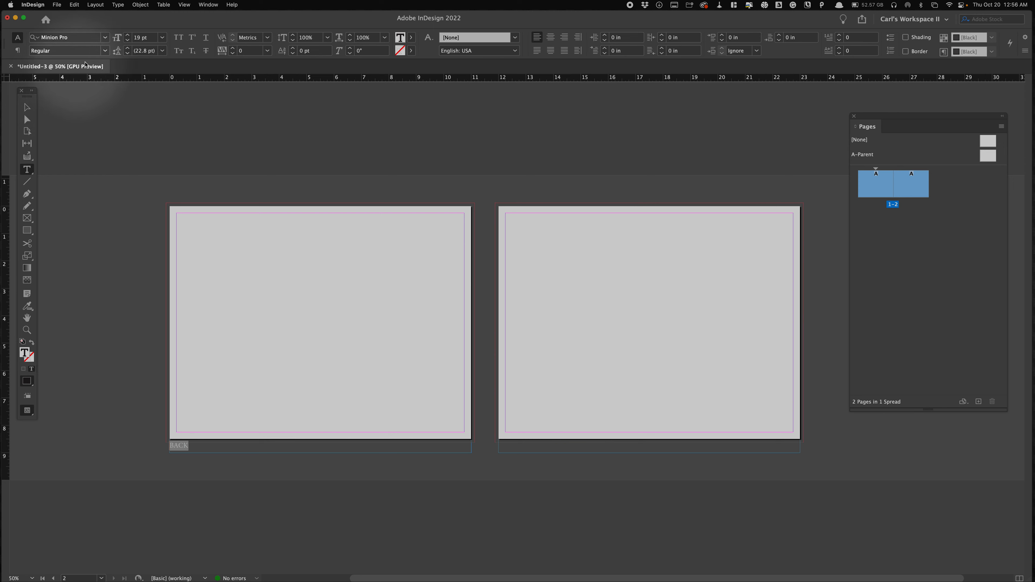
click(106, 52)
click(53, 147)
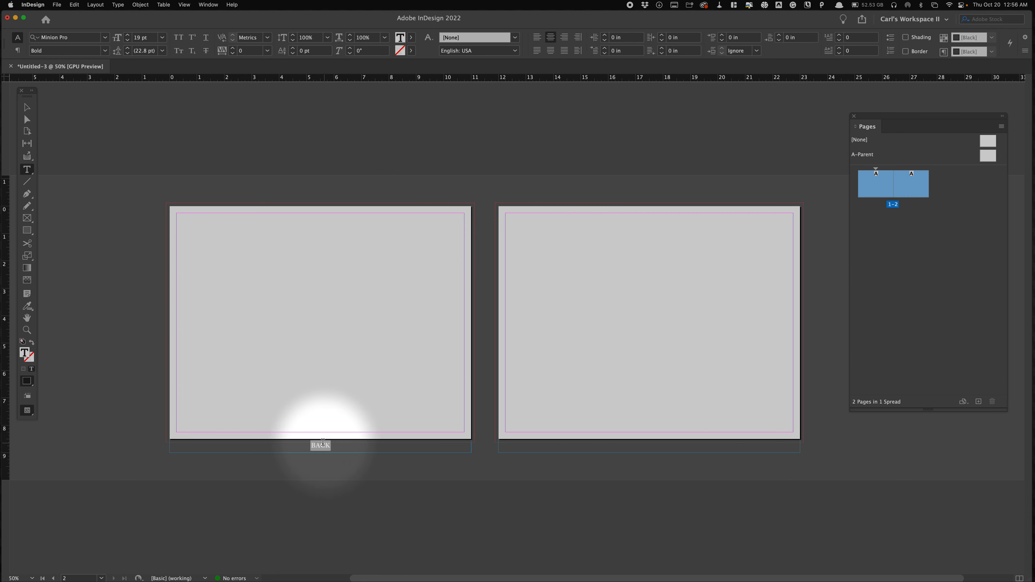
- Set the BACK text frame's vertical justification to Center in its Text Frame Options
right_click(319, 449)
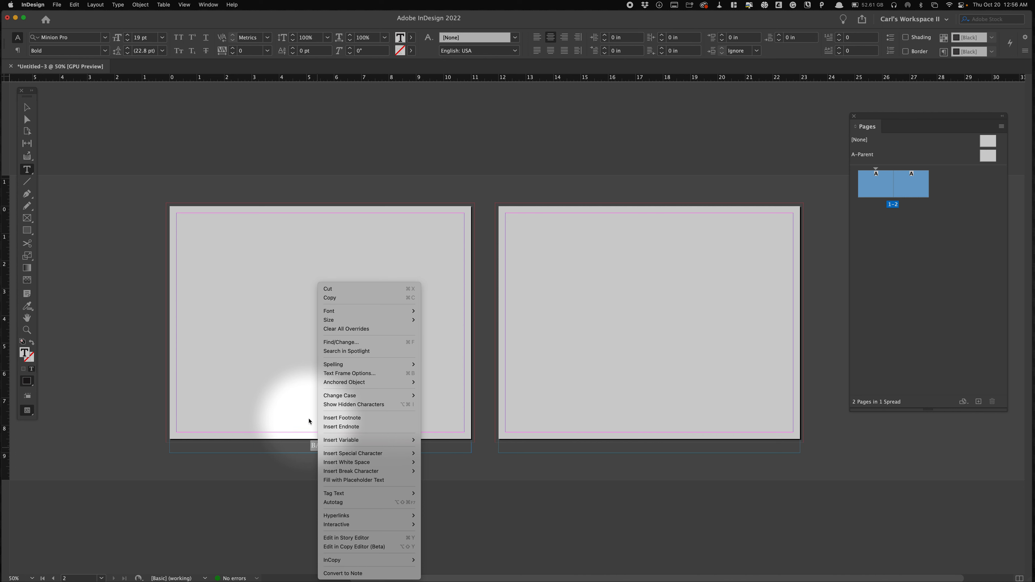
click(342, 373)
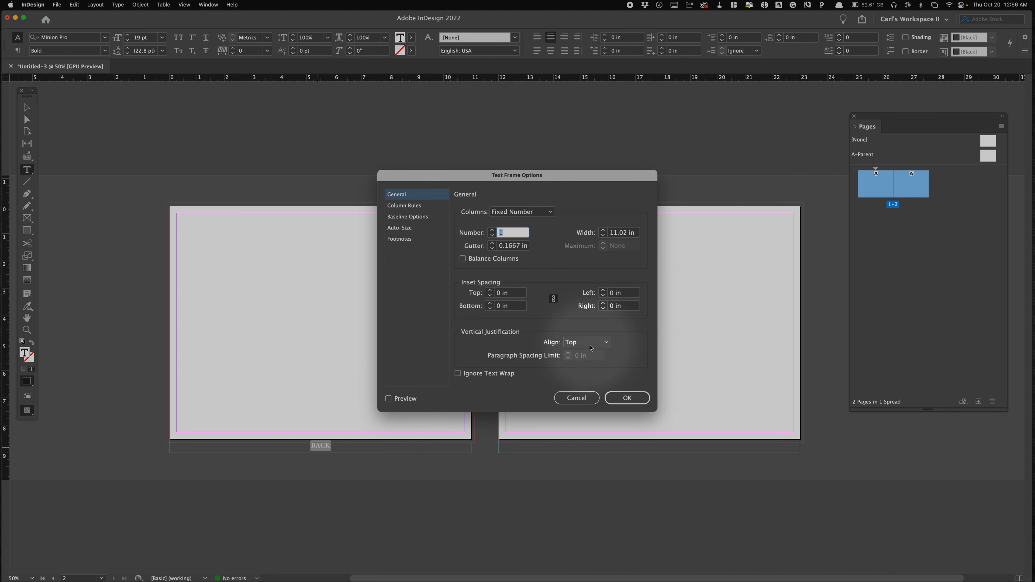
click(592, 346)
click(587, 363)
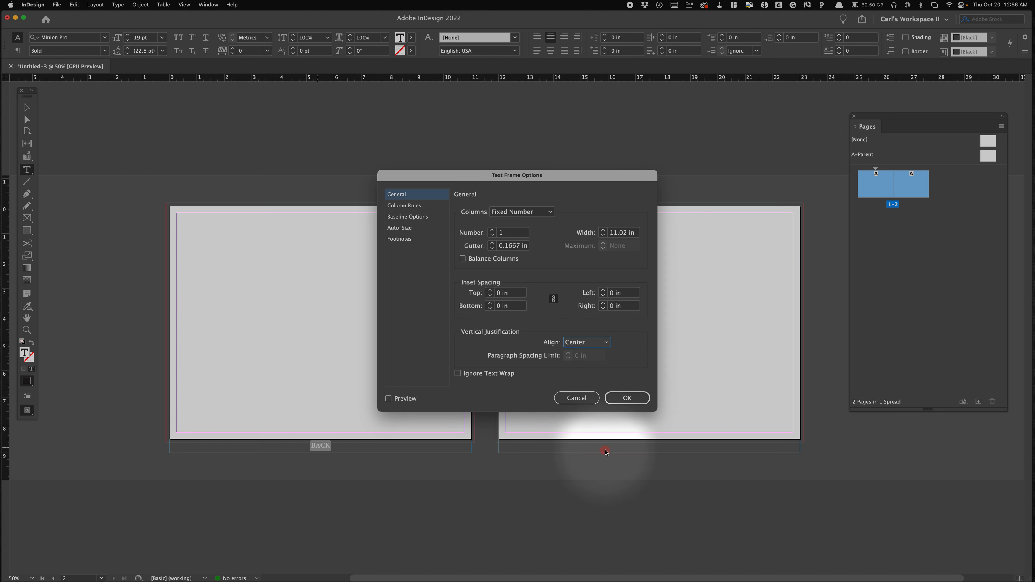
click(625, 402)
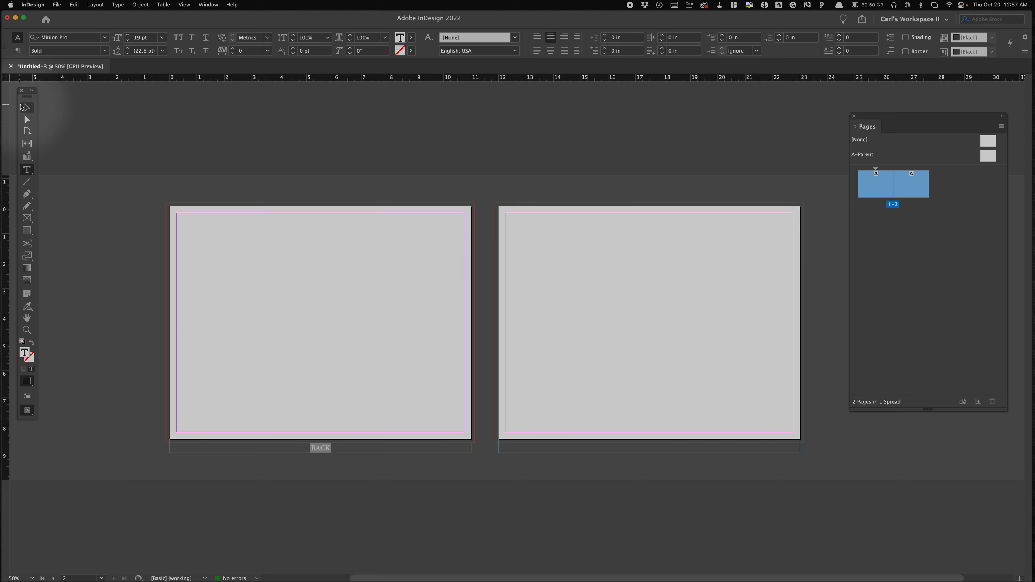
- Duplicate the BACK text frame horizontally into page 2's slug area
key(Escape)
right_click(234, 346)
click(341, 451)
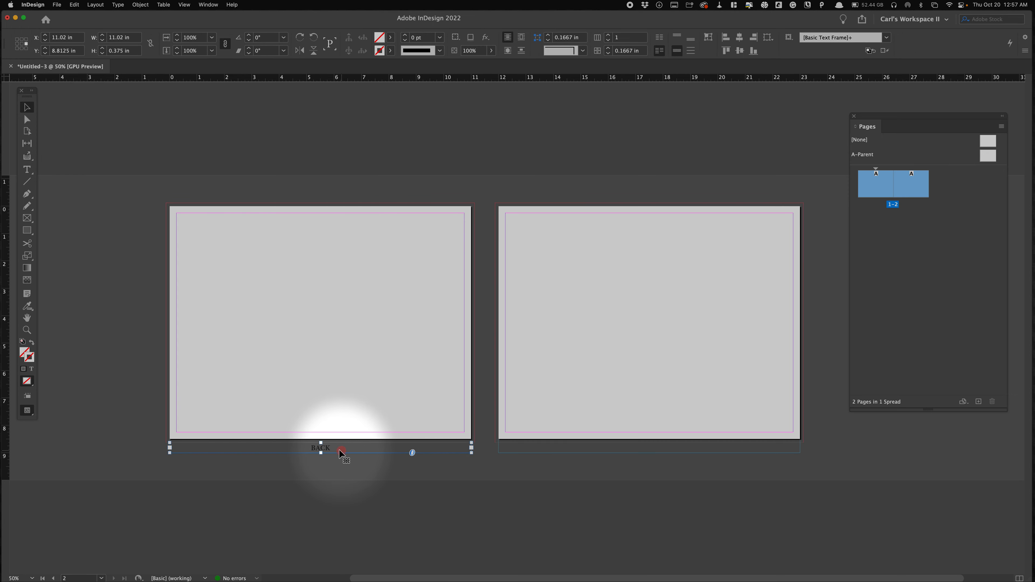
key(alt)
drag(332, 454, 661, 454)
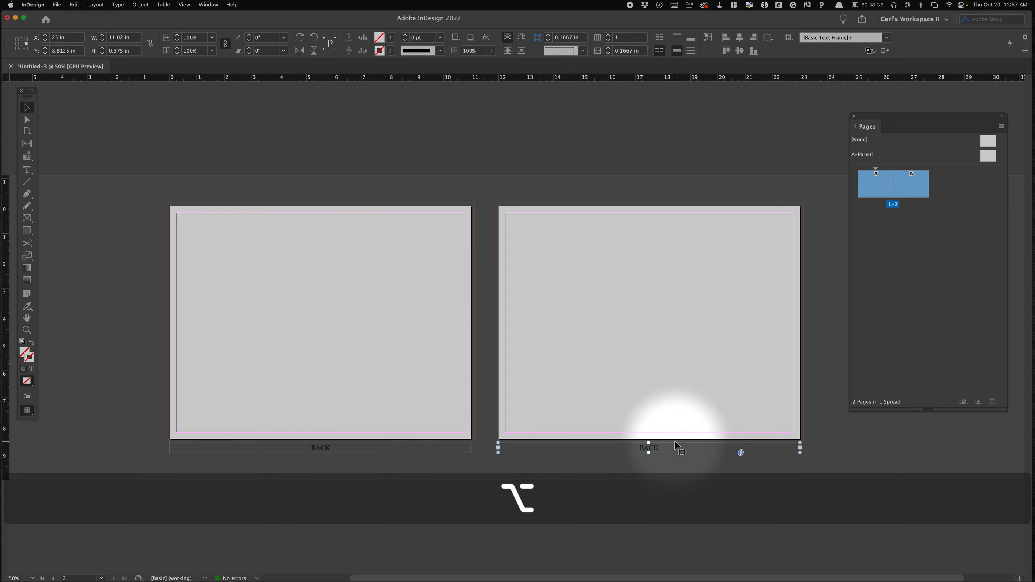
- Replace the text of page 2's slug label with FRONT and deselect the frame
double_click(658, 448)
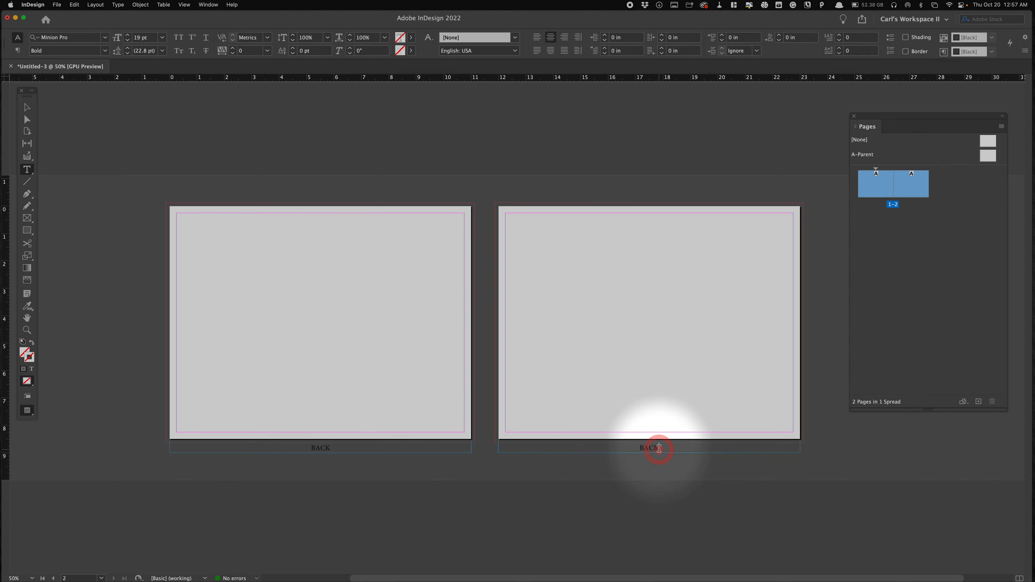
key(super+a)
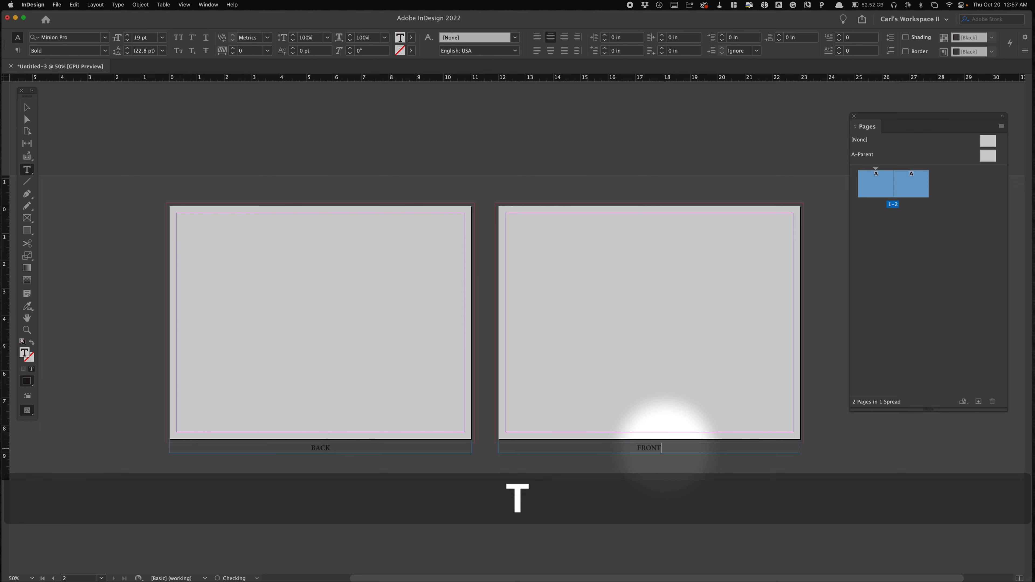
click(27, 106)
click(482, 173)
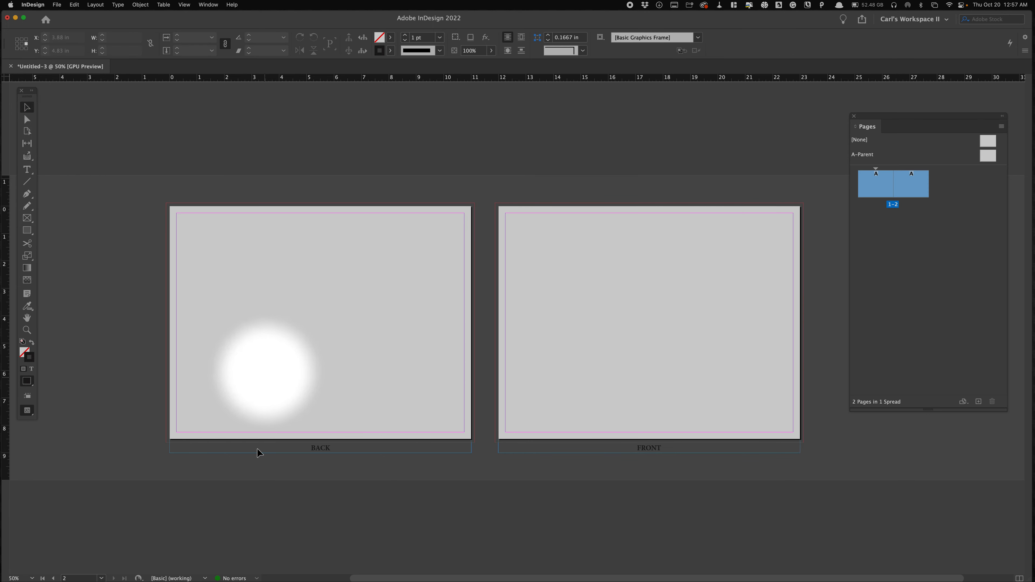
- Switch to the exercise PDF in Acrobat, check the trifold's panel width adjustment, and return to InDesign
mouse_move(405, 581)
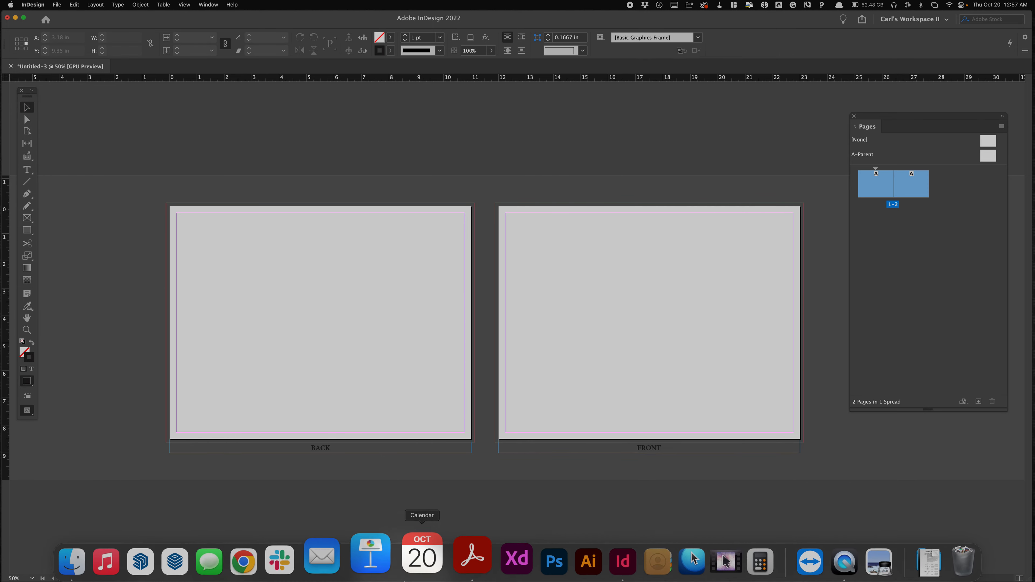
click(472, 557)
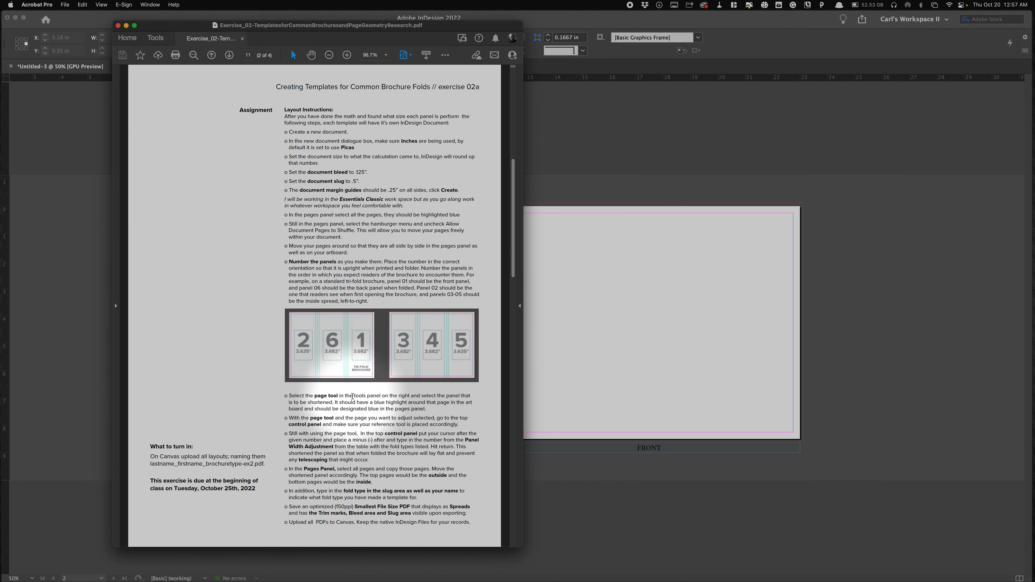
scroll(352, 396, up, 3)
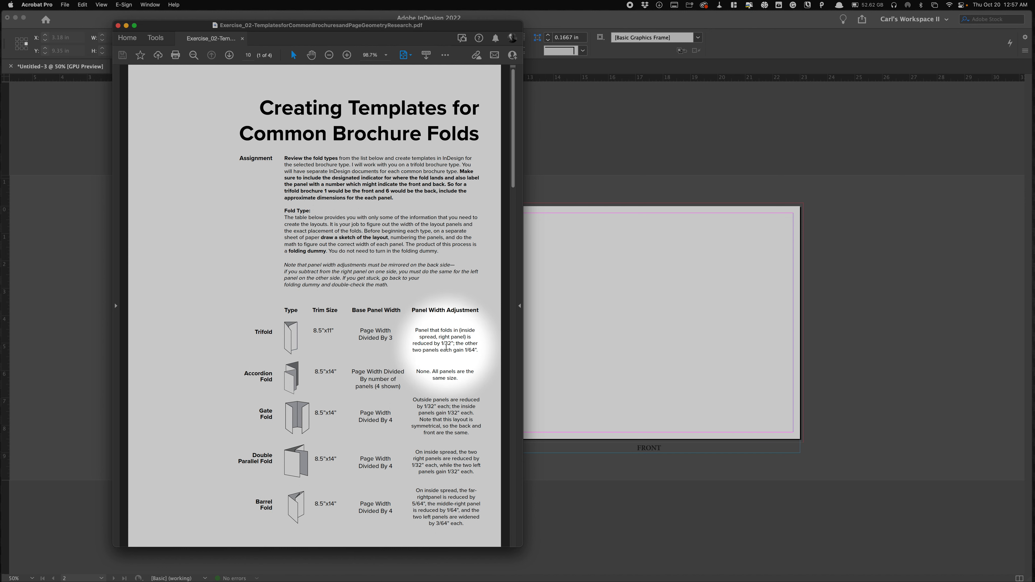
click(554, 344)
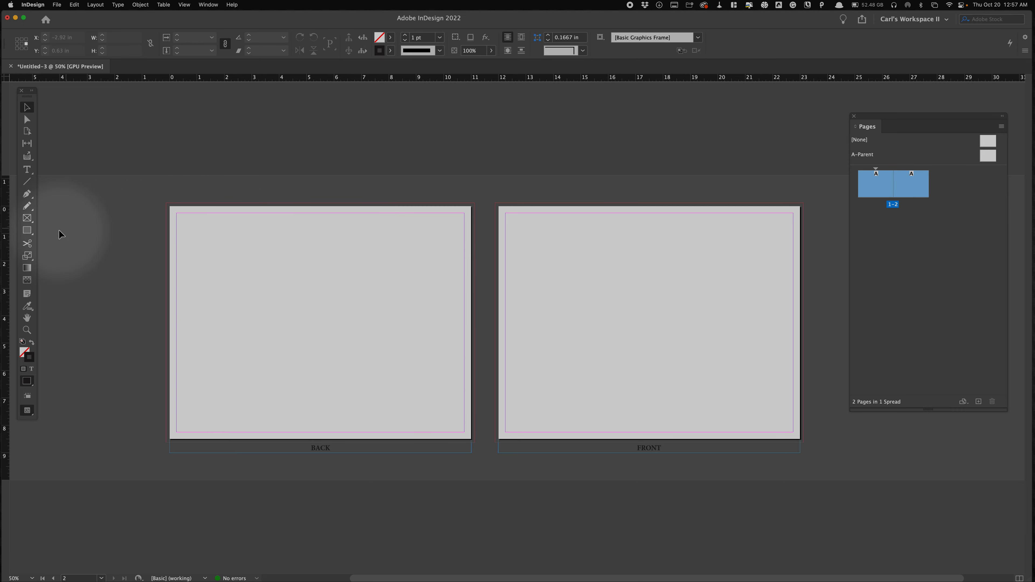
- Draw a rectangle about 0.75 × 0.43 in on page 2 and swap its fill and stroke
click(363, 244)
key(cmd+0)
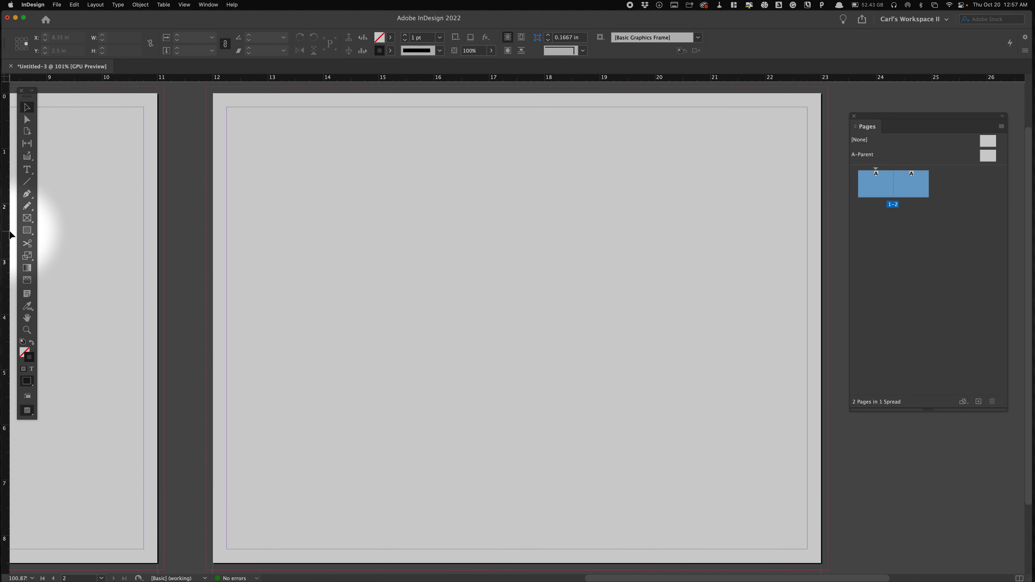
click(25, 232)
mouse_move(331, 296)
mouse_down()
mouse_move(331, 305)
mouse_move(373, 319)
mouse_up()
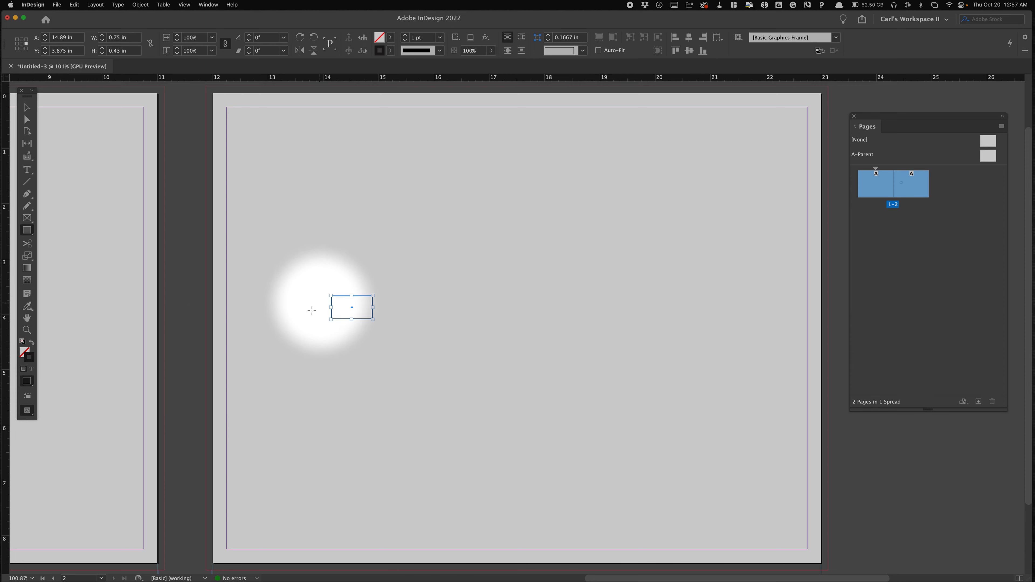
click(32, 342)
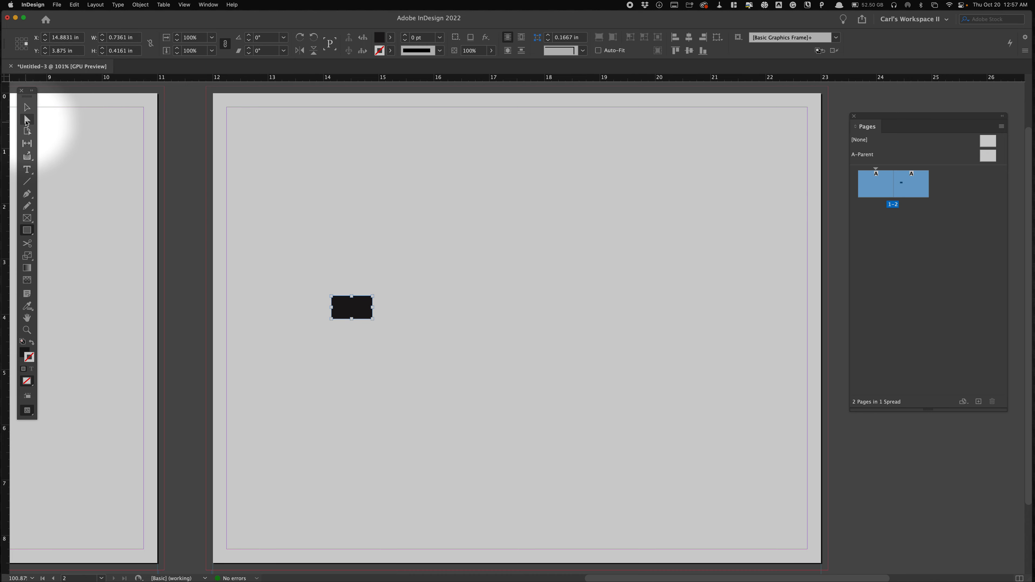
- Resize the black rectangle to about 1.22 × 1.44 in and place a duplicate directly against its right side
click(27, 108)
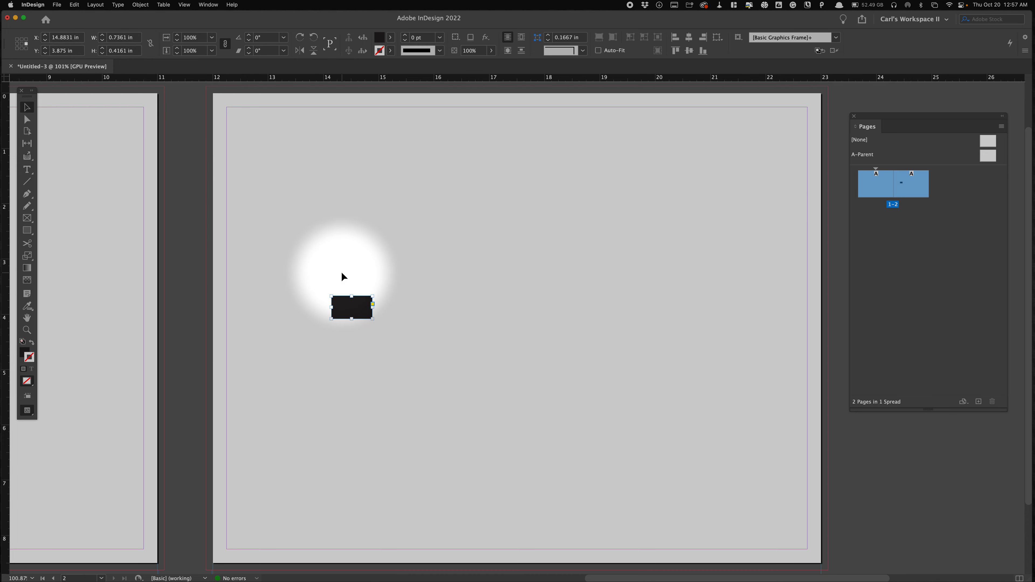
drag(358, 316, 343, 372)
drag(315, 331, 379, 328)
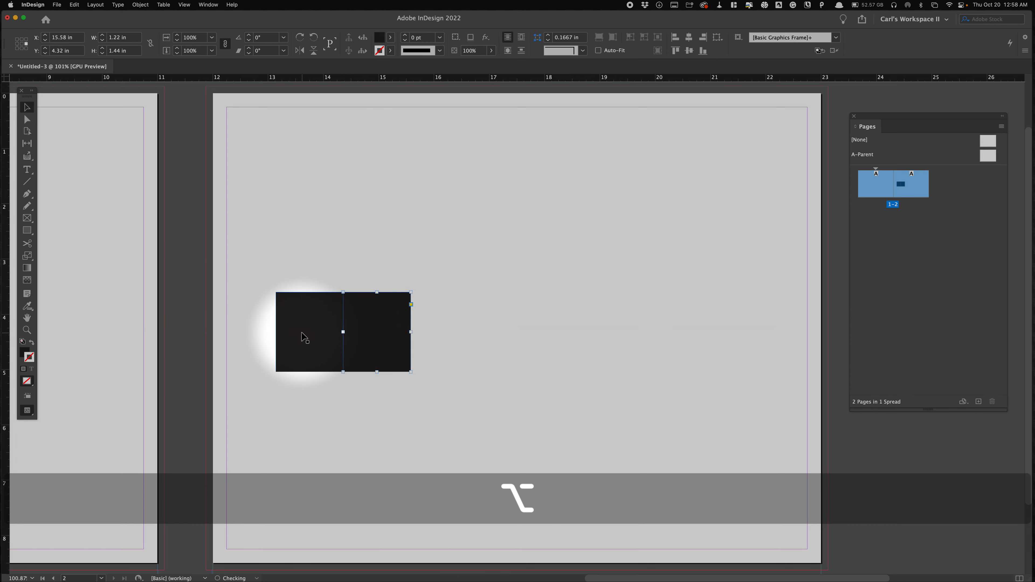
click(318, 317)
click(360, 315)
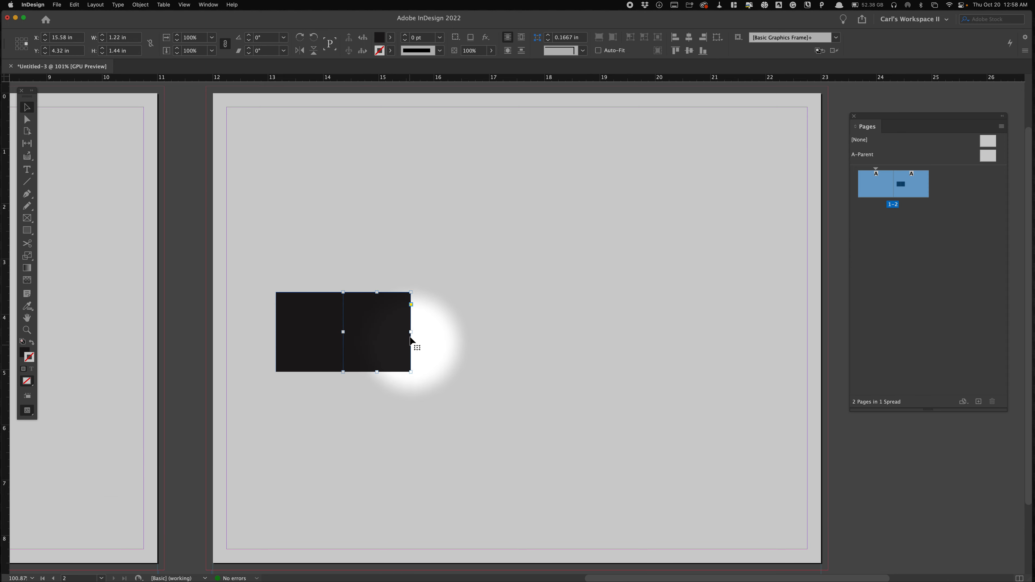
- Step and Repeat the second rectangle once with a 1.22 in horizontal and 0 in vertical offset
click(80, 5)
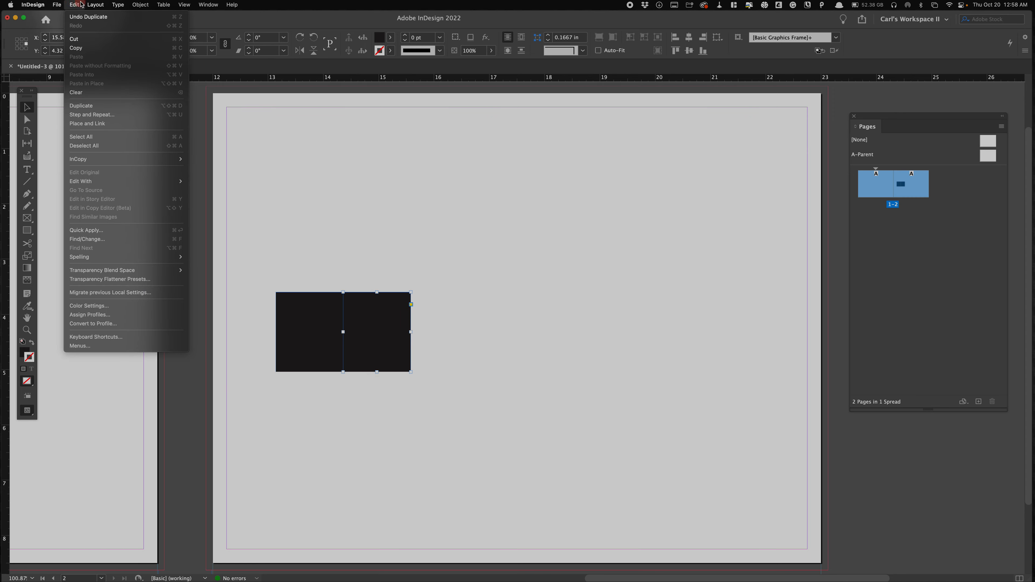
mouse_move(85, 4)
click(92, 116)
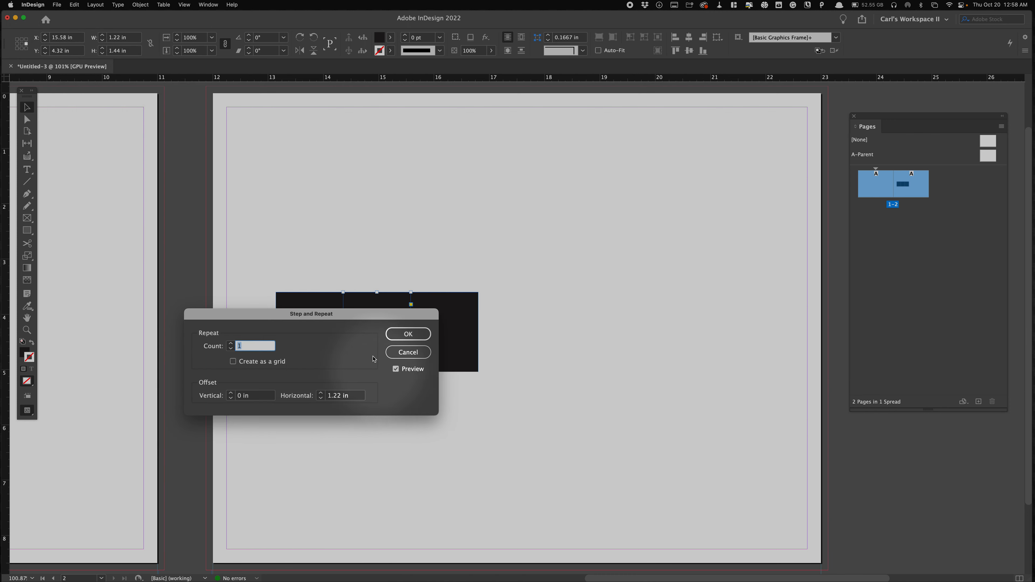
drag(351, 317, 464, 428)
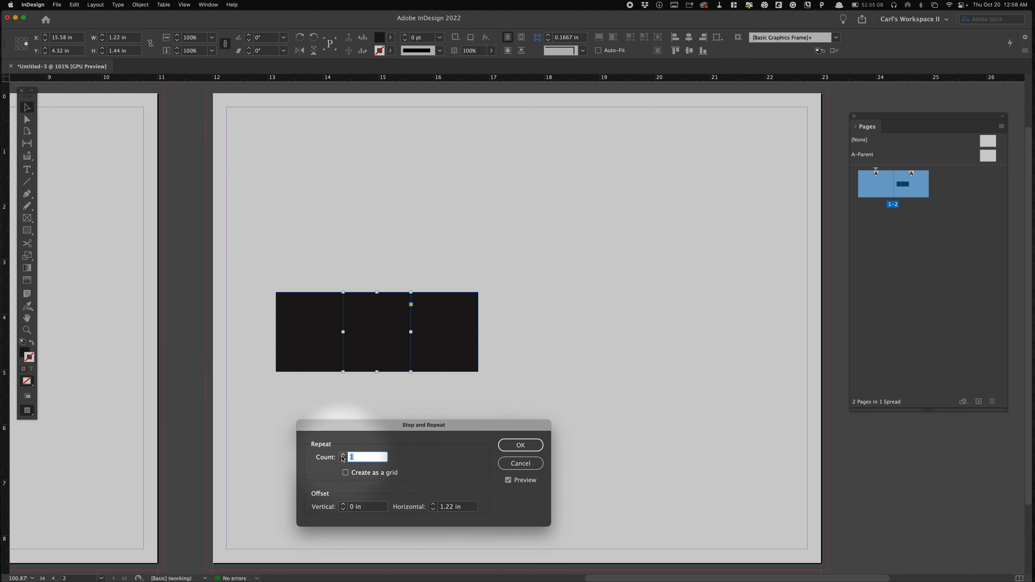
click(343, 455)
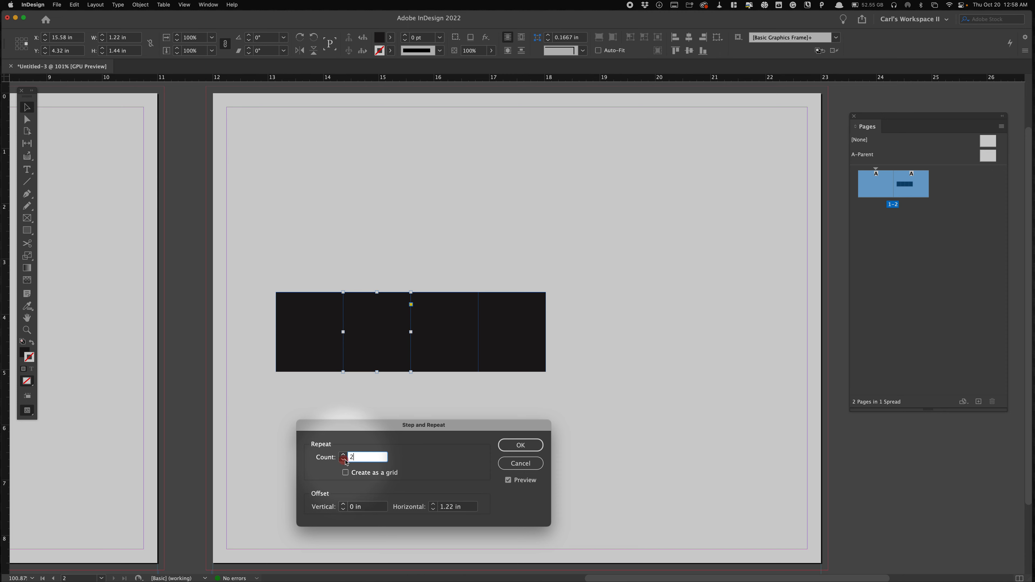
click(521, 444)
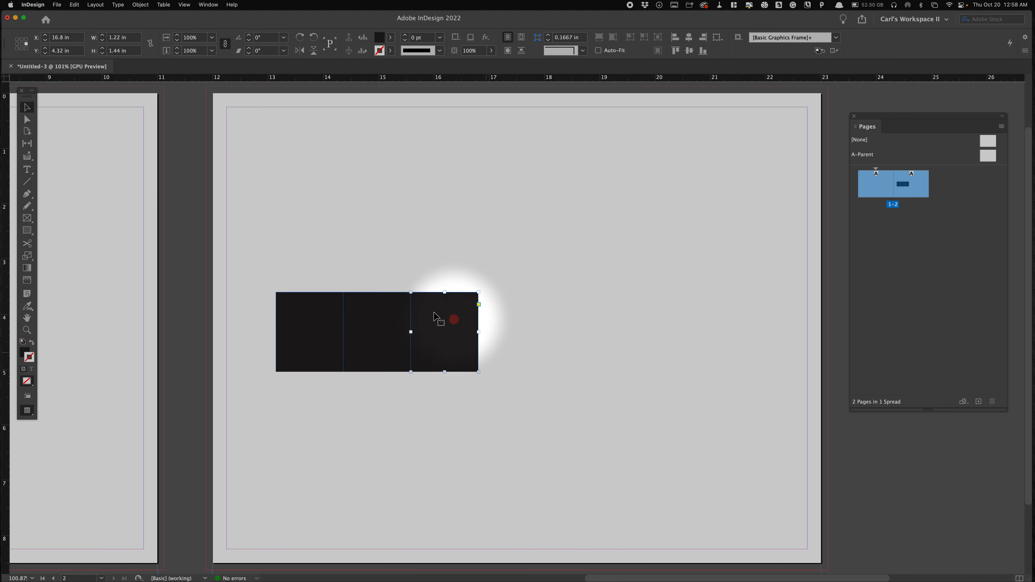
- Select all three black rectangles and move them flush against page 2's left edge
drag(315, 241, 428, 360)
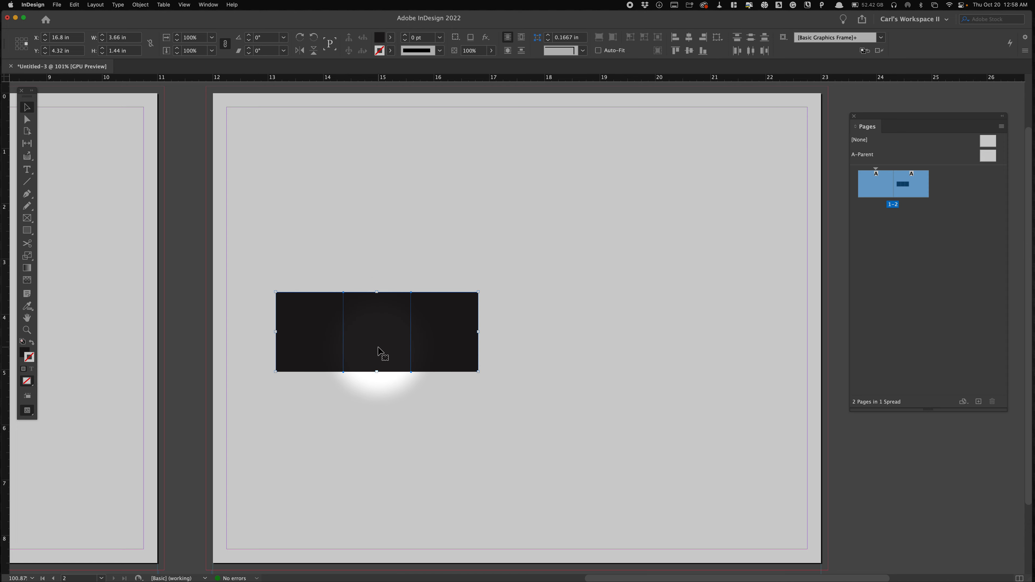
drag(377, 342, 322, 278)
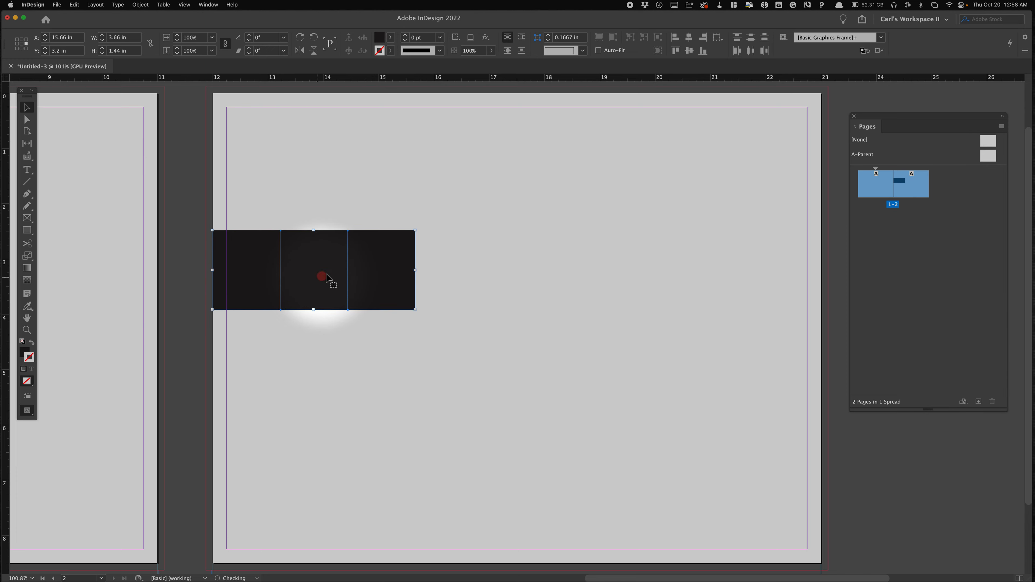
- Stretch the three black rectangles horizontally to a combined width of 11 in, spanning page 2 from edge to edge
drag(416, 270, 675, 276)
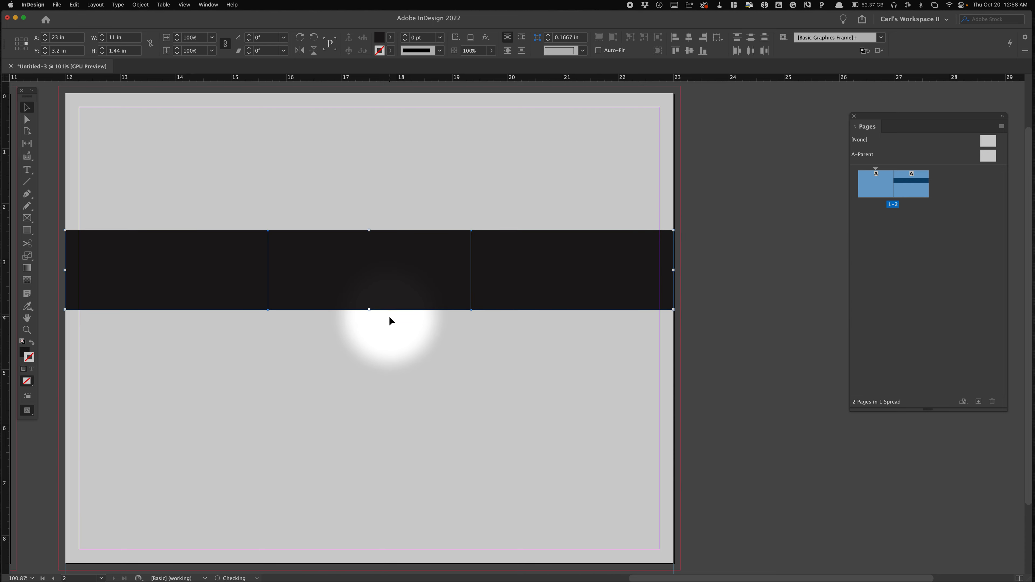
key(space)
drag(407, 308, 473, 319)
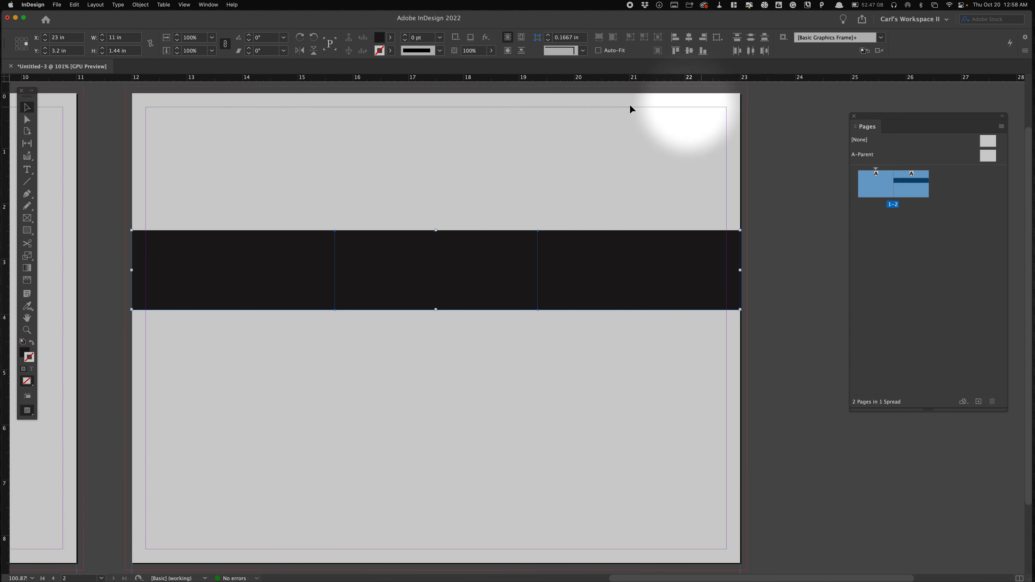
- Delete the left and middle black rectangles on page 2, keeping only the one against the right page edge
click(584, 236)
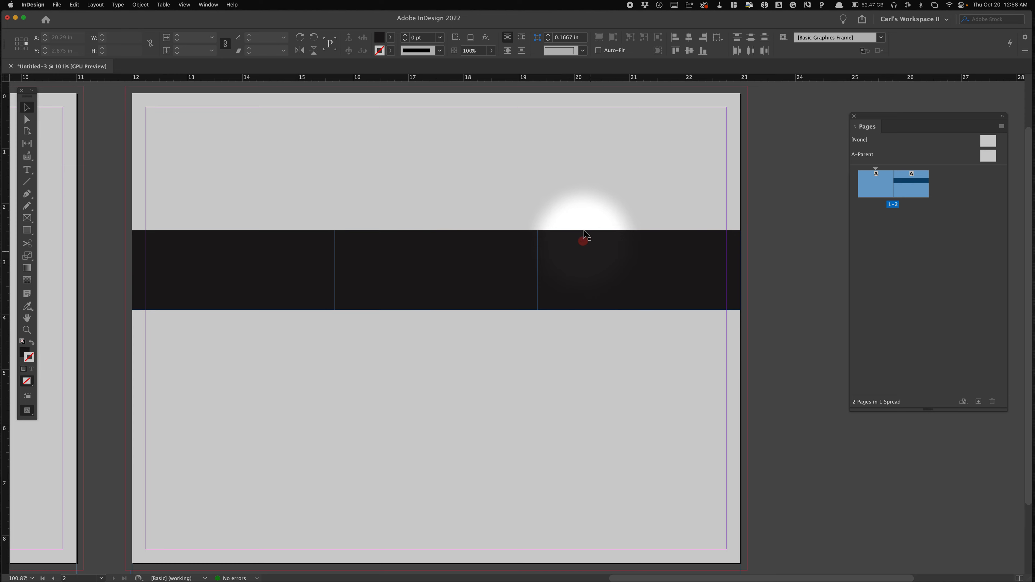
key(d)
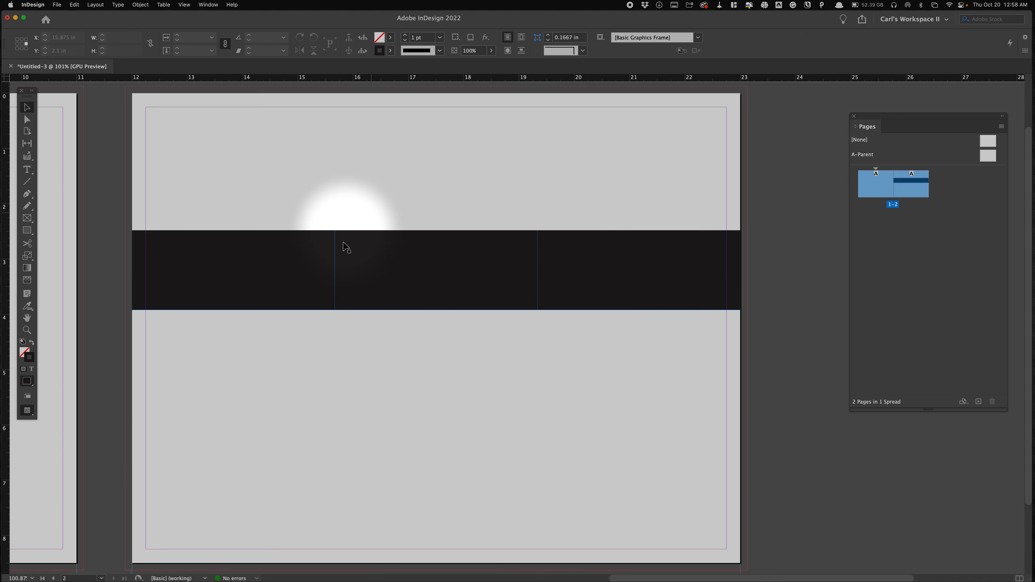
click(455, 243)
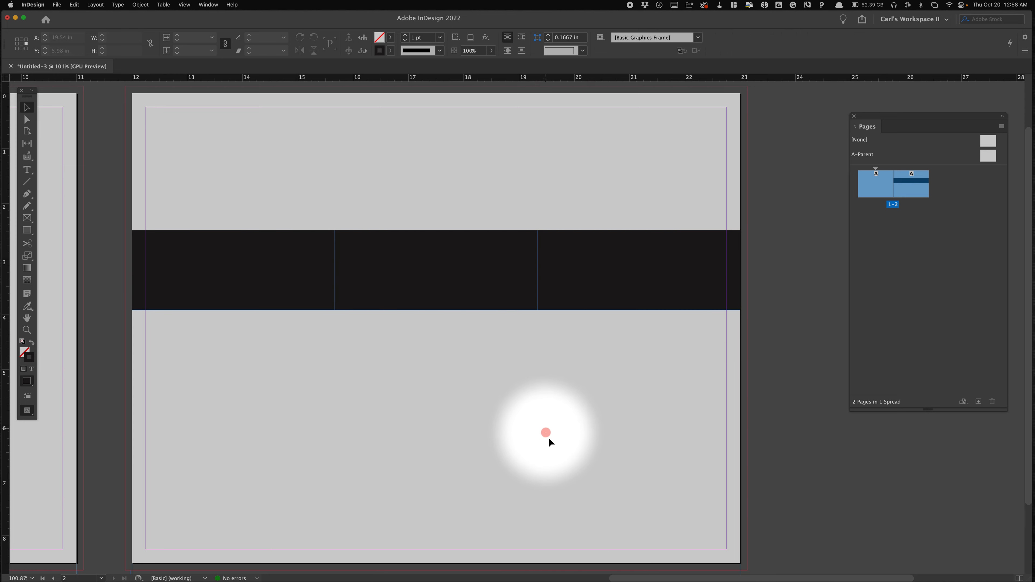
scroll(548, 439, left, 3)
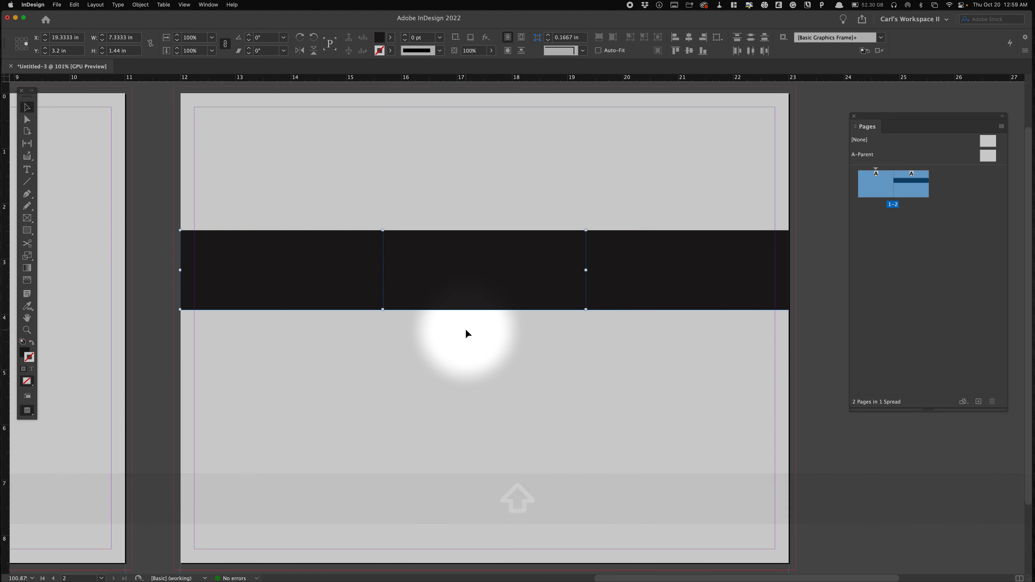
key(BackSpace)
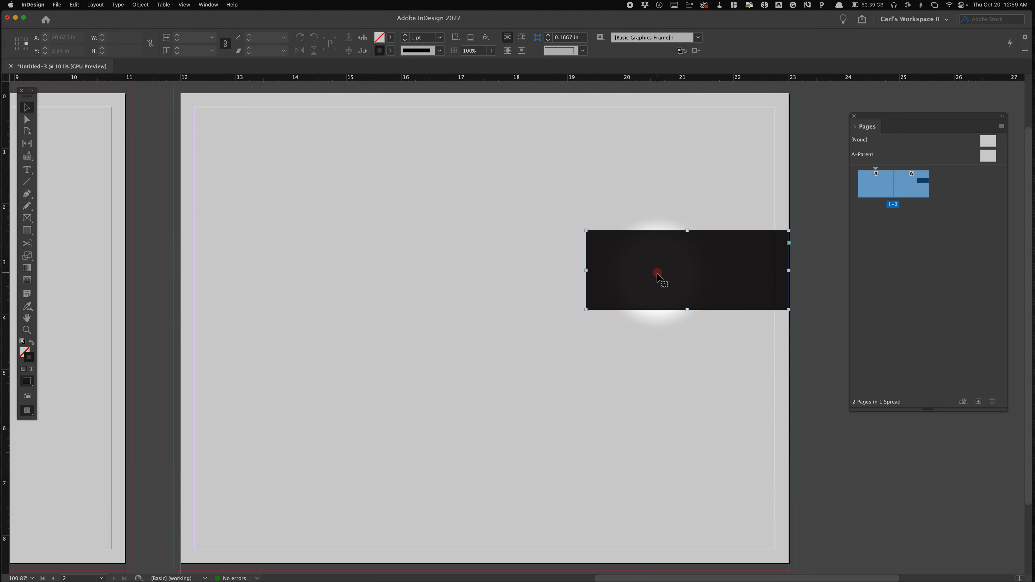
- Try to widen the remaining black rectangle by 1/64 in
click(643, 298)
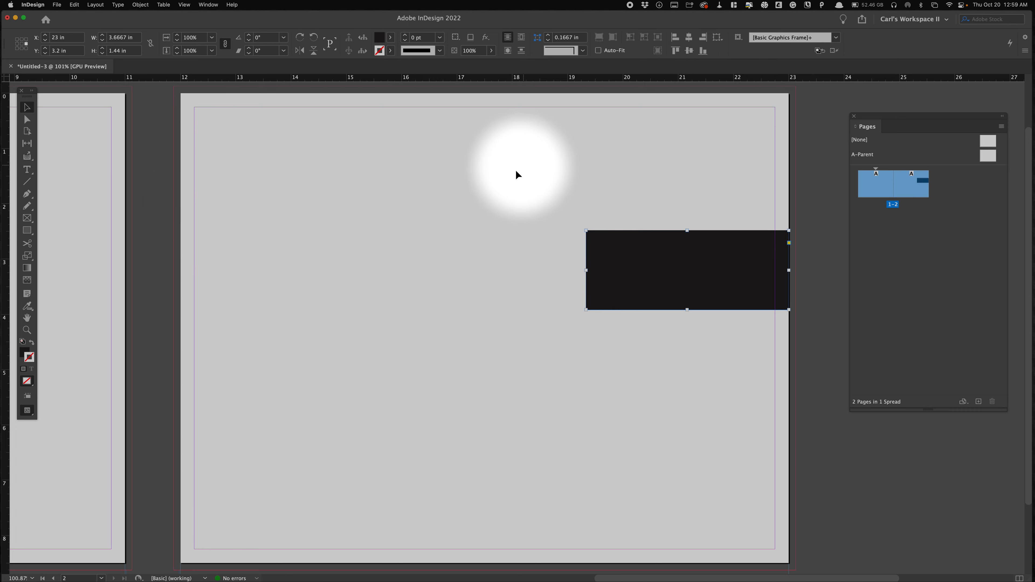
scroll(153, 196, left, 3)
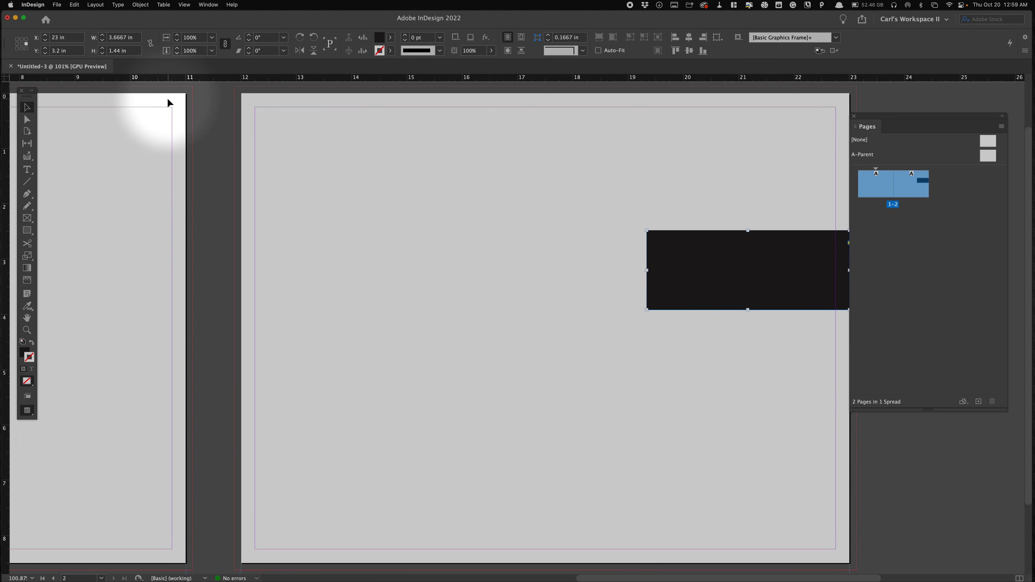
key(space)
drag(434, 182, 285, 178)
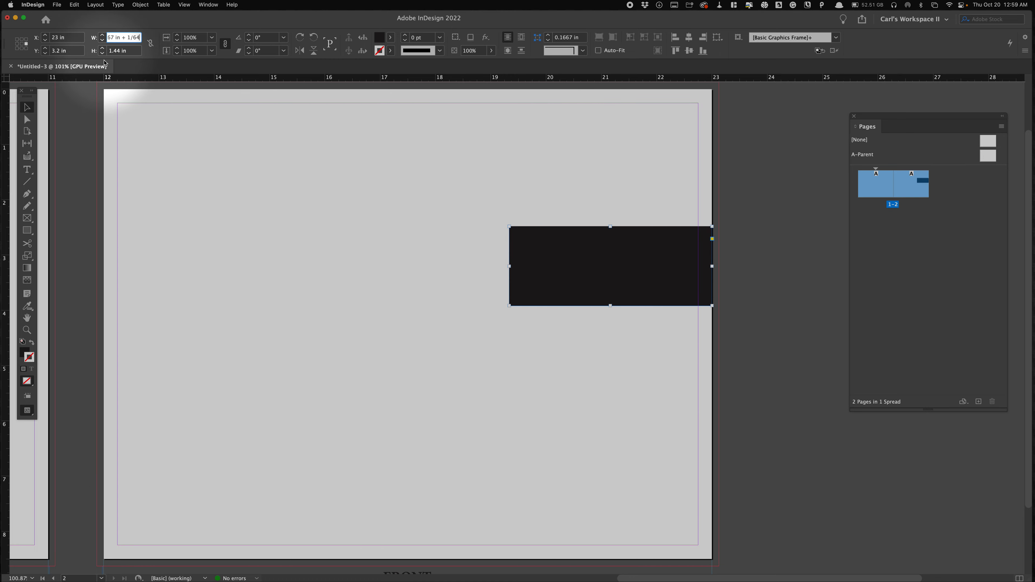
key(Return)
scroll(383, 222, left, 5)
click(557, 217)
key(space)
drag(570, 220, 219, 242)
key(z)
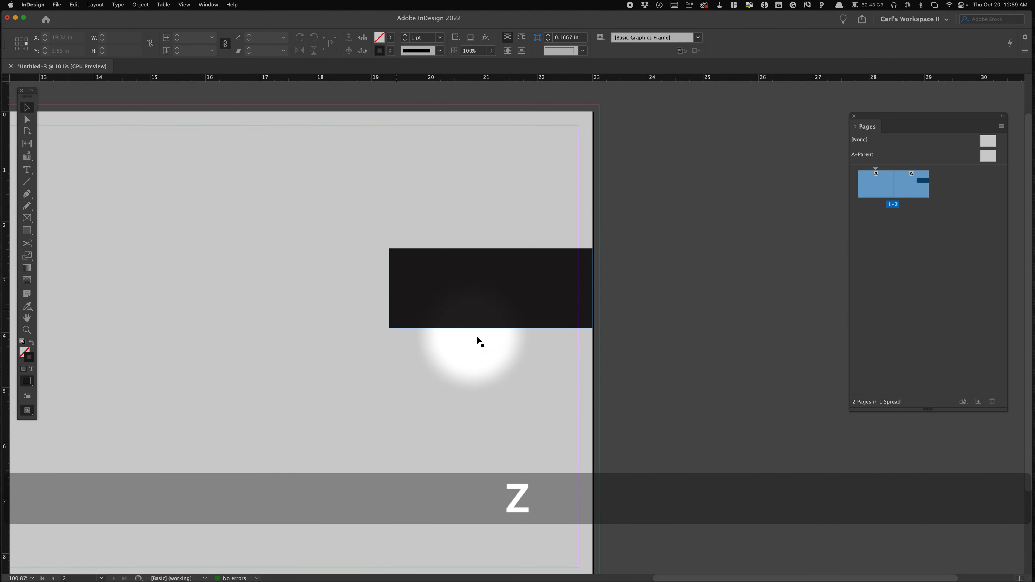
- Duplicate the black rectangle just below itself and widen the upper one by 1/64 in, to 3.6823 in
click(467, 295)
drag(467, 296, 464, 382)
click(457, 280)
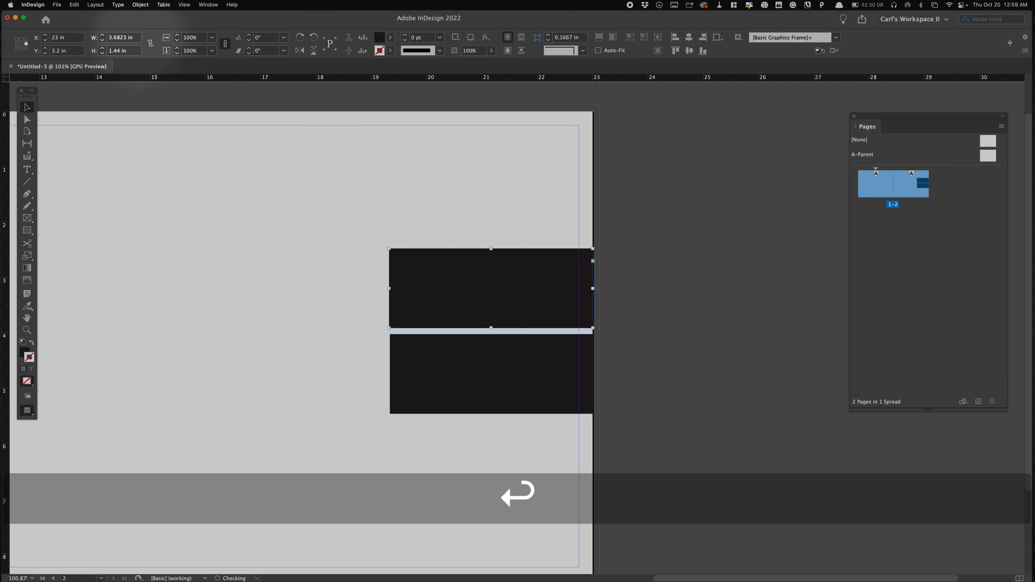
- Move the lower rectangle up against the bottom edge of the widened one for a close-up comparison of their left edges
key(super+space)
click(406, 346)
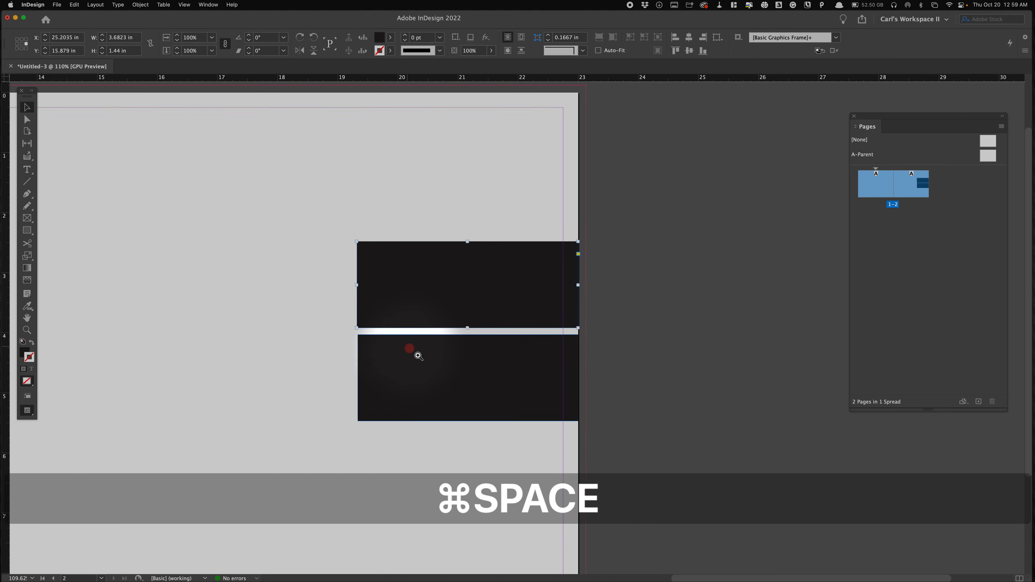
click(413, 352)
click(409, 354)
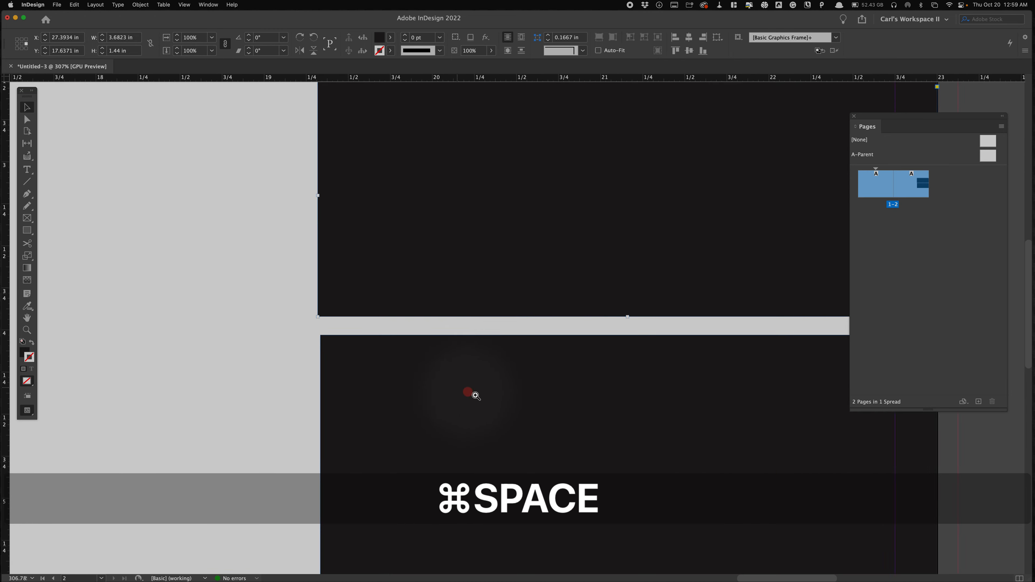
click(471, 392)
drag(476, 399, 477, 347)
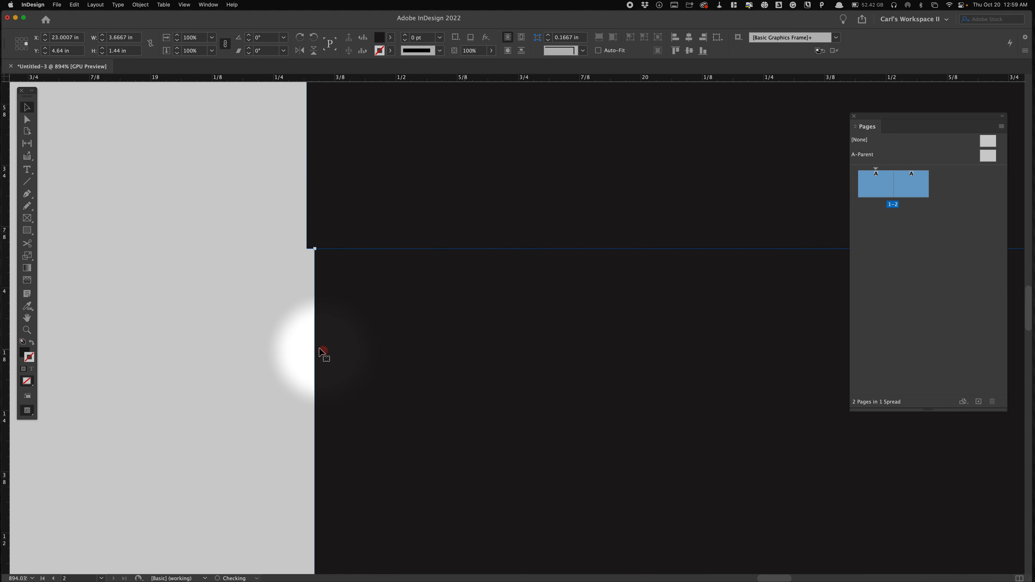
- Draw a small rectangle left of the black blocks, swap its fill and stroke, and set its width to 1/64 in
key(m)
drag(80, 245, 150, 305)
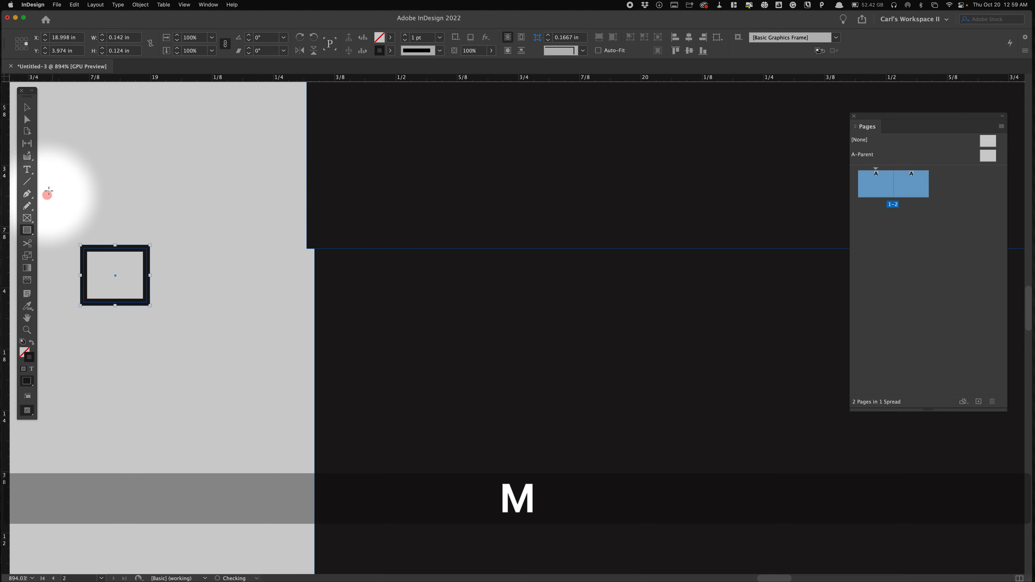
click(33, 343)
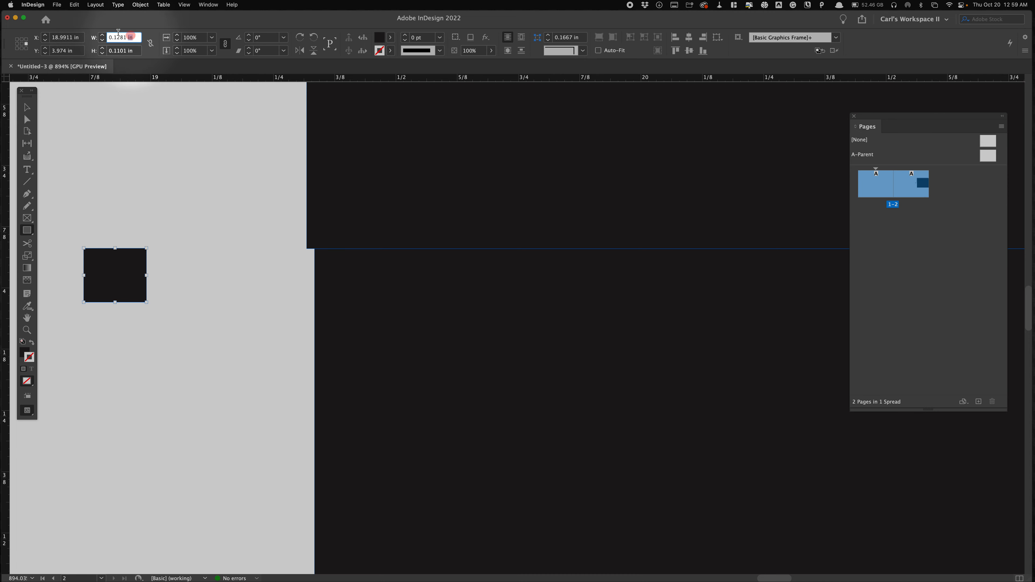
click(98, 33)
text(1/64)
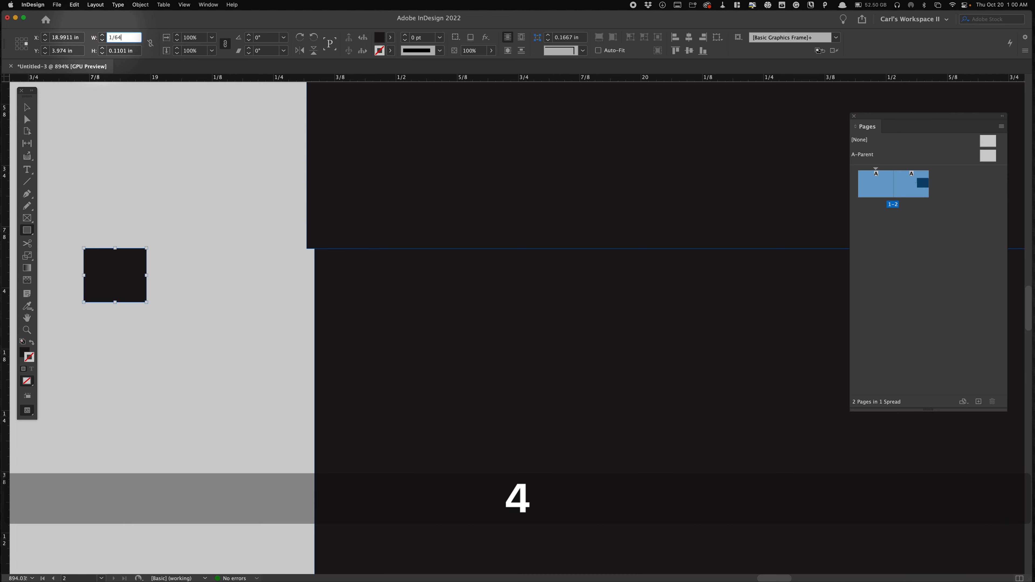
key(Return)
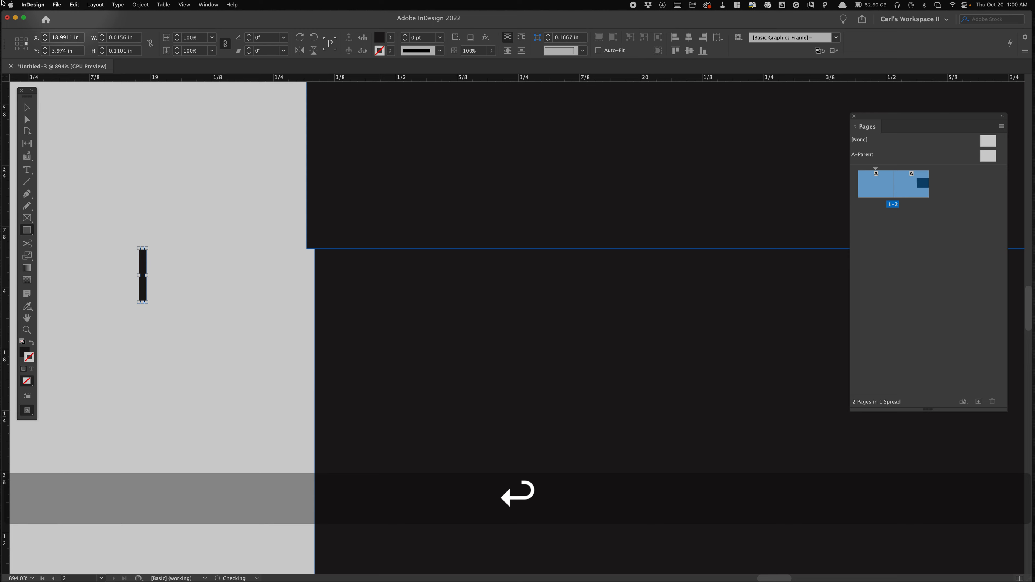
- Fit the 1/64 in strip into the offset between the two rectangles' left edges as a check, and delete it
click(28, 107)
drag(146, 271, 315, 276)
click(266, 359)
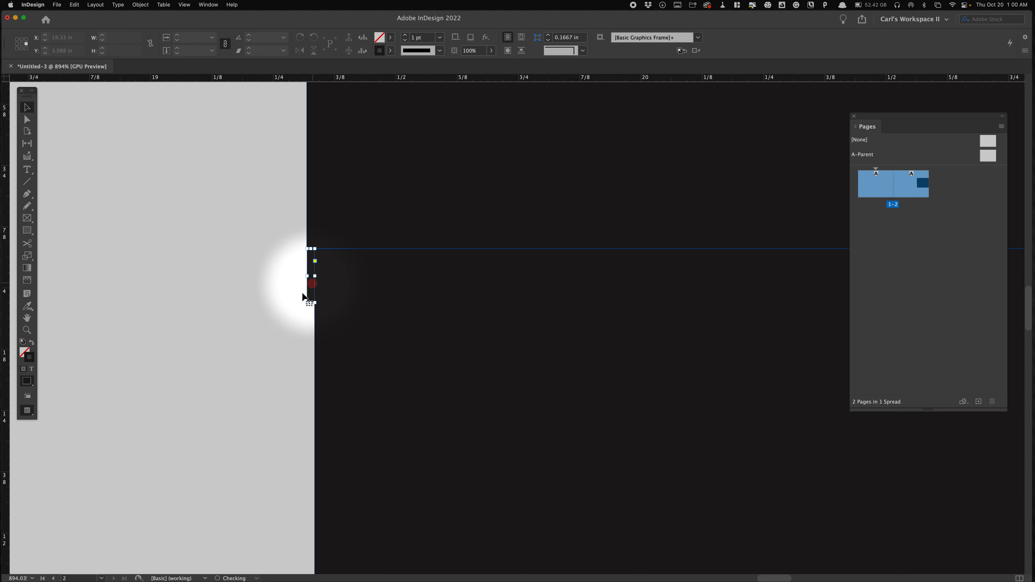
key(BackSpace)
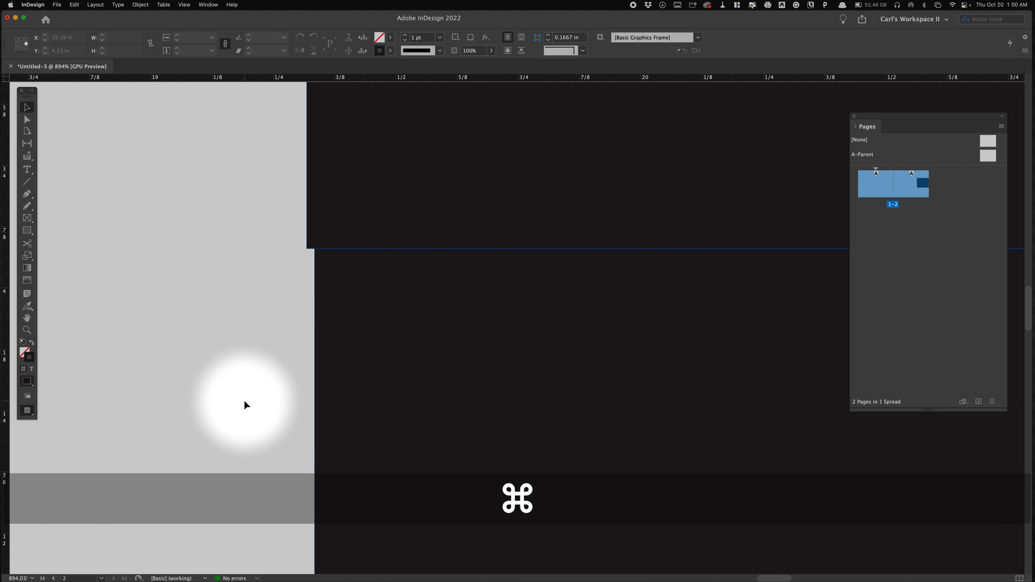
- Delete the lower comparison rectangle on page 2
key(super+0)
key(space)
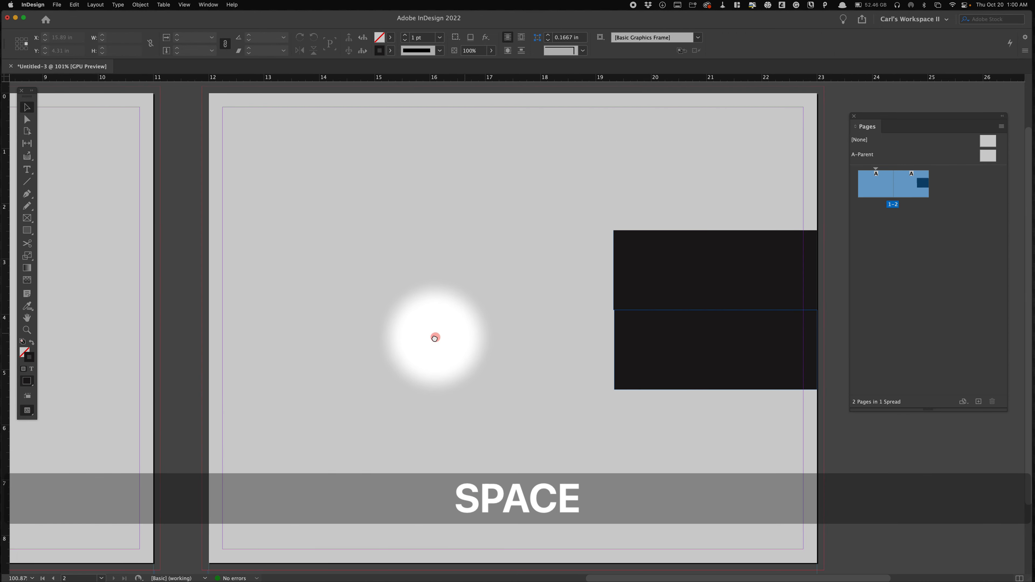
drag(435, 338, 410, 342)
click(595, 355)
key(BackSpace)
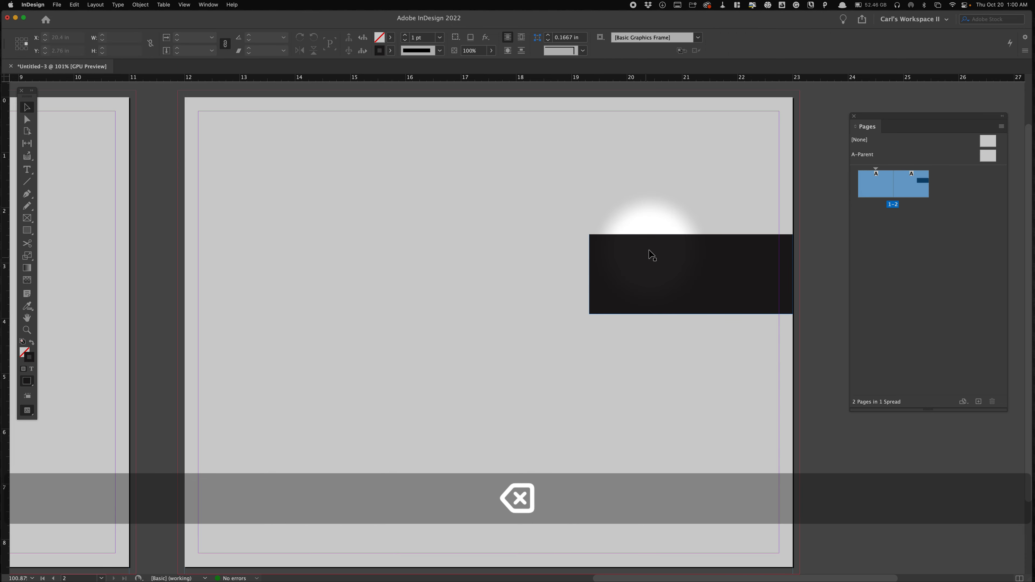
- Duplicate the 3.6823 in rectangle directly against its left side to mark the middle panel
key(alt)
drag(638, 267, 441, 271)
click(595, 391)
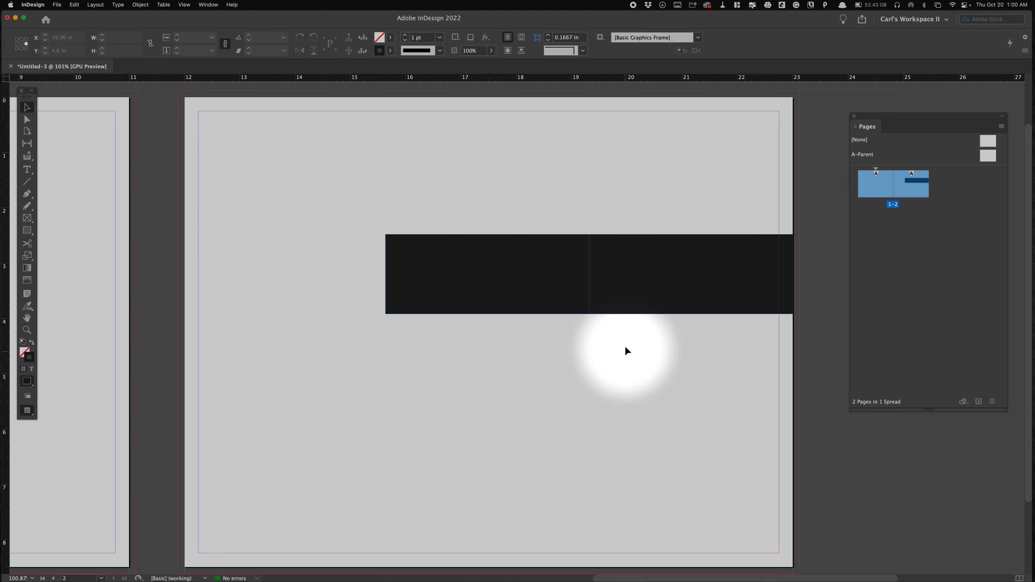
click(638, 319)
click(326, 263)
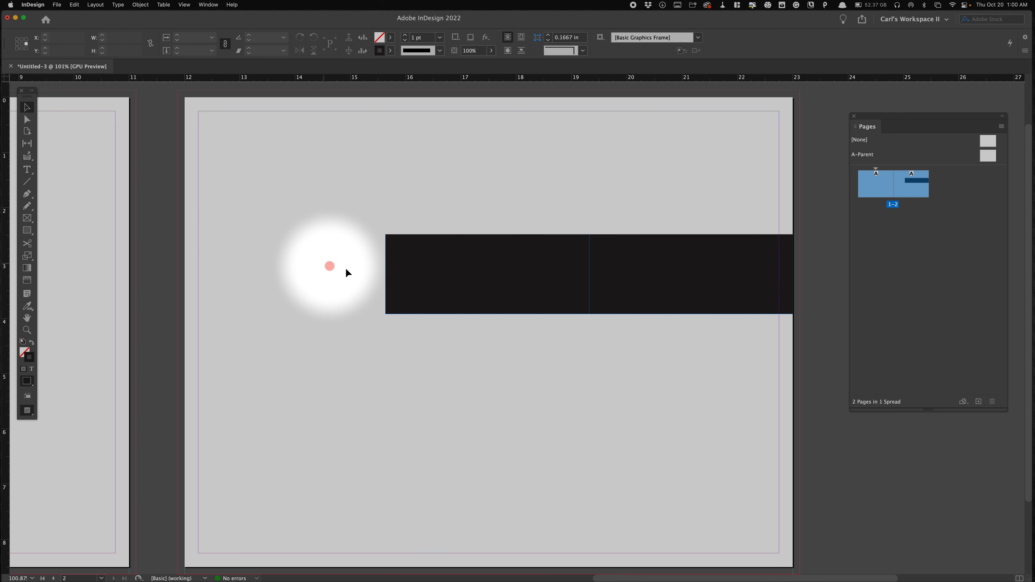
click(270, 309)
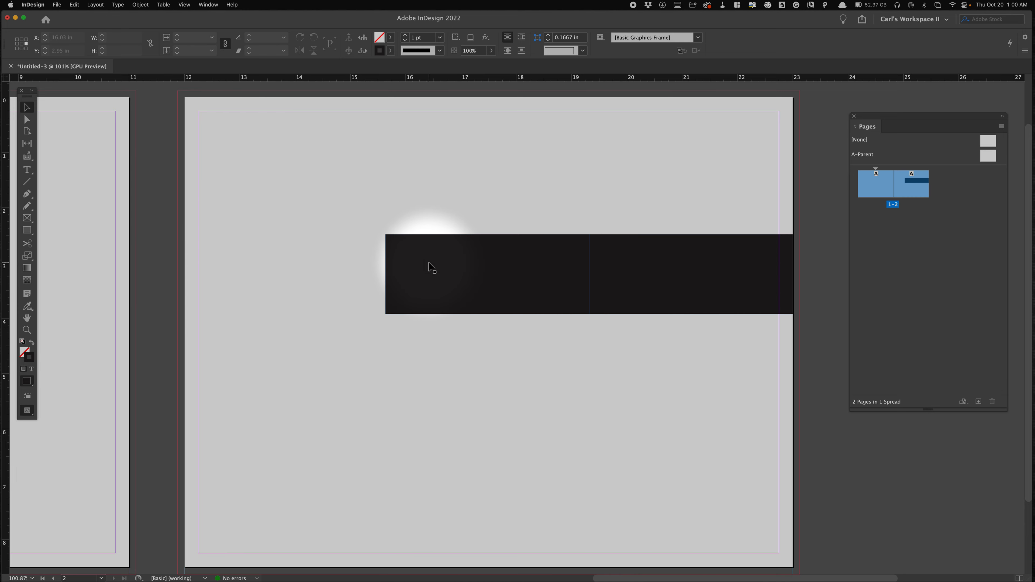
- Duplicate the middle rectangle into the left panel and shorten it at the page edge to a width of 3.6353 in
drag(431, 267, 240, 265)
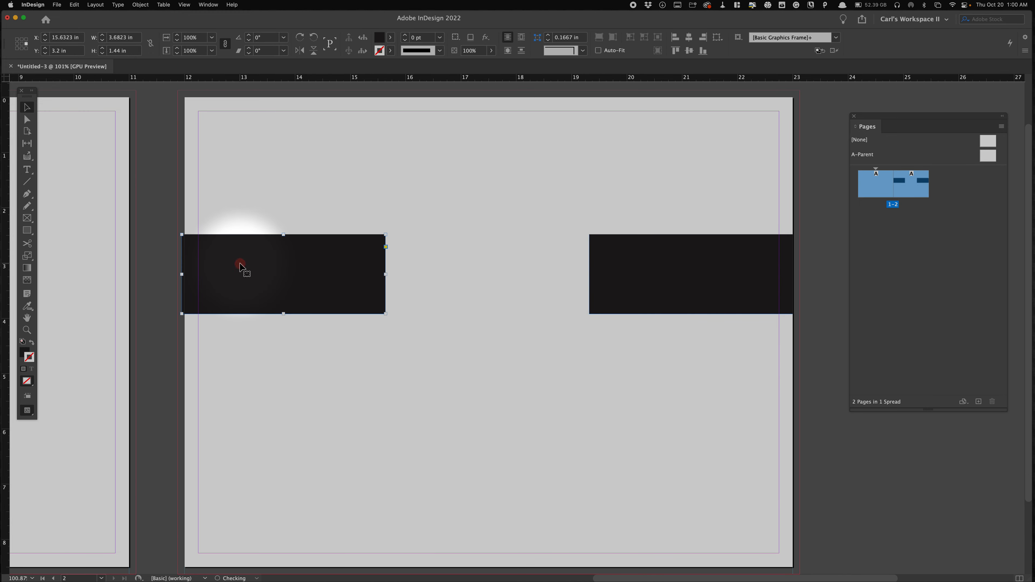
key(cmd+z)
drag(426, 265, 213, 266)
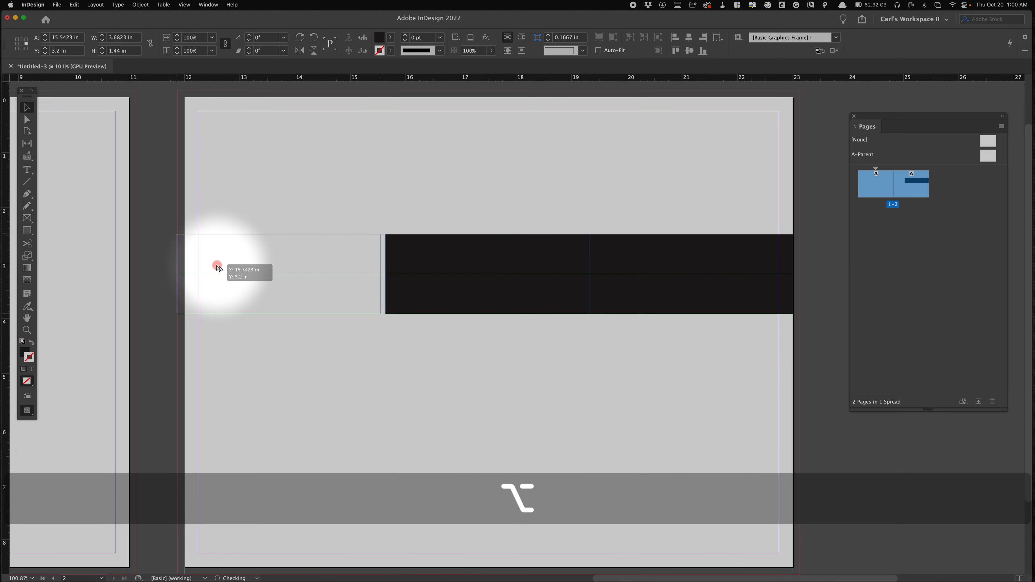
drag(221, 266, 187, 275)
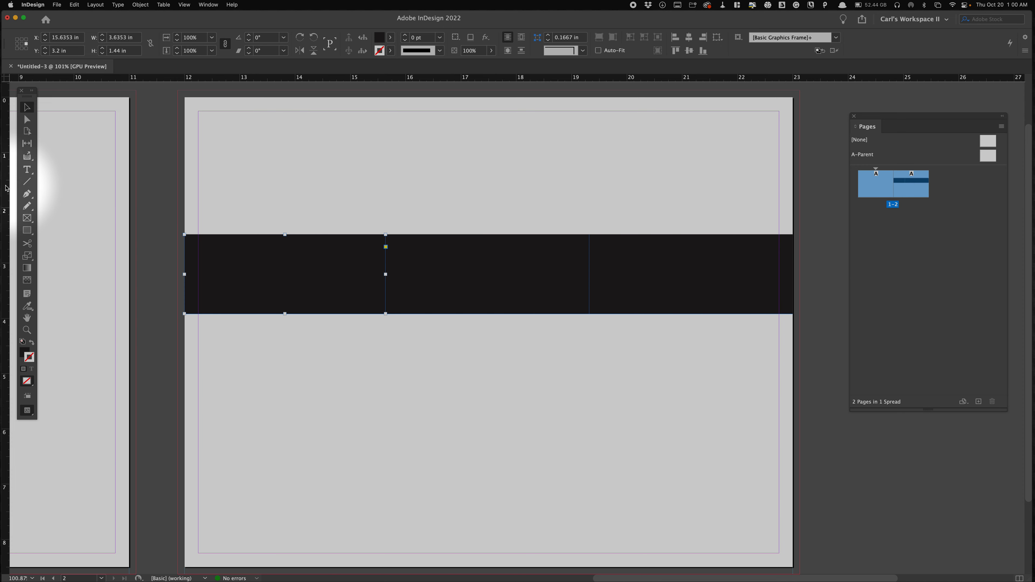
- Add vertical ruler guides on page 2 along the two boundaries between the black rectangles
drag(7, 191, 385, 260)
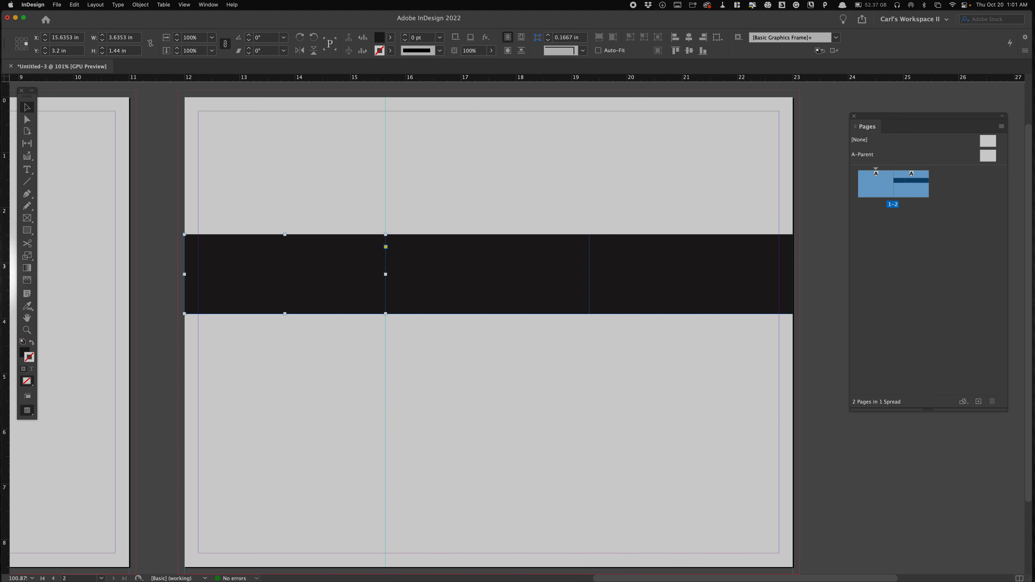
mouse_move(6, 270)
mouse_down()
mouse_move(513, 185)
mouse_move(621, 225)
mouse_move(589, 250)
mouse_up()
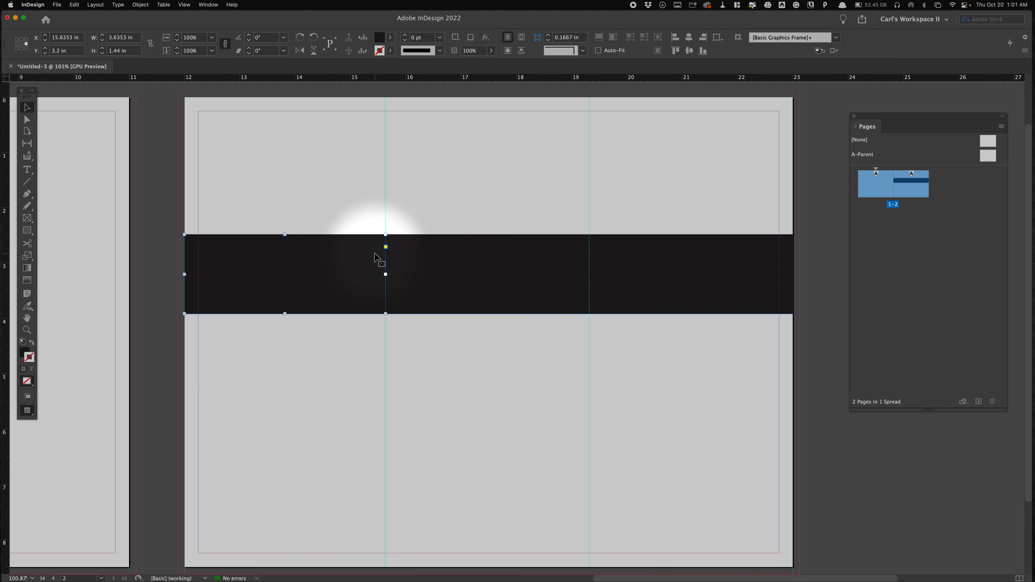
- Move all three black rectangles together onto the BACK page, flush with both side edges, and set their reference point to center left
key(super+space)
alt+super+click(423, 308)
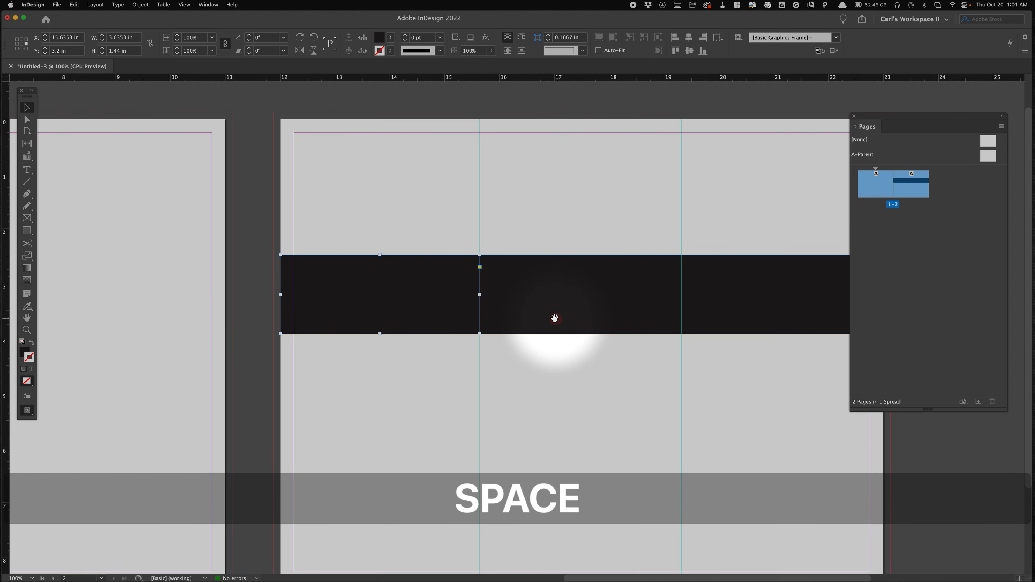
alt+super+click(518, 286)
alt+super+click(436, 300)
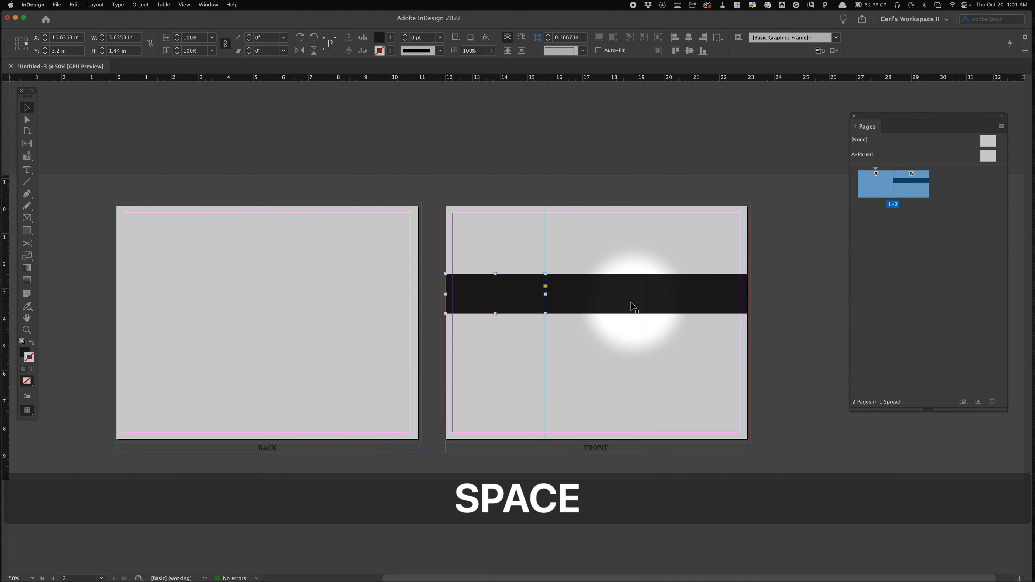
shift+click(602, 303)
drag(680, 300, 291, 311)
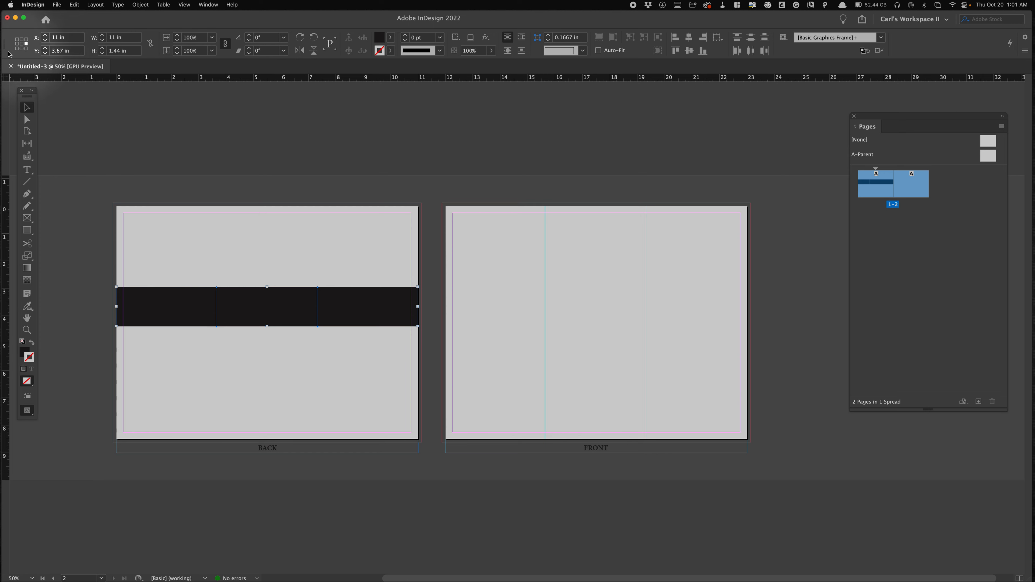
click(19, 45)
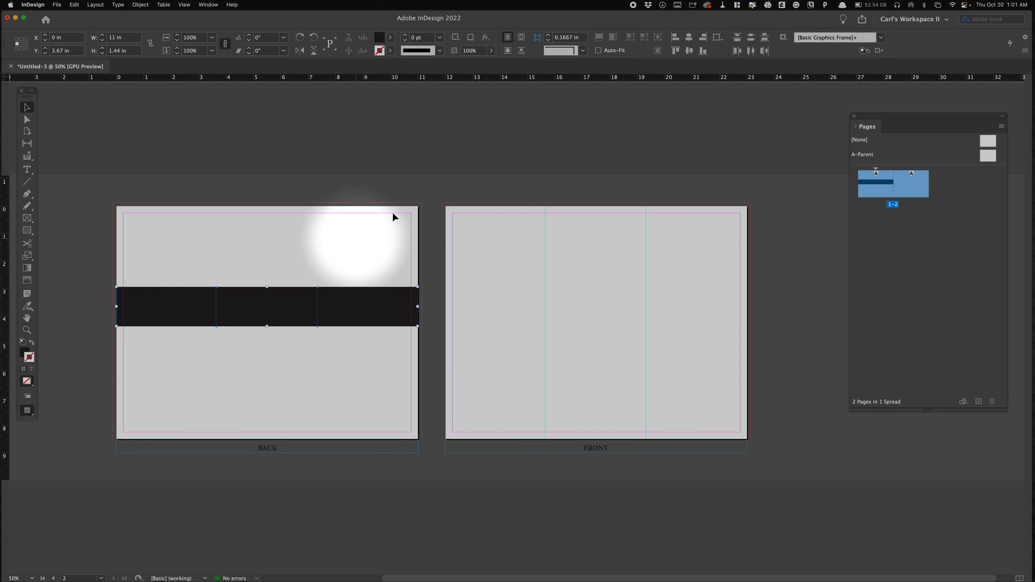
- Flip the three grouped-width black rectangles horizontally across the BACK page, using their center as the reference point
click(300, 51)
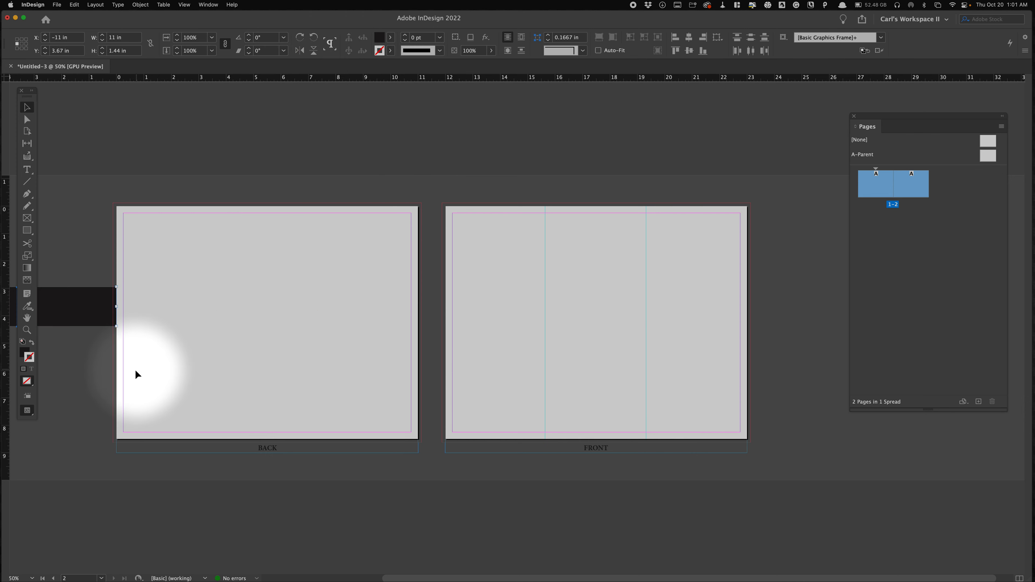
key(super+z)
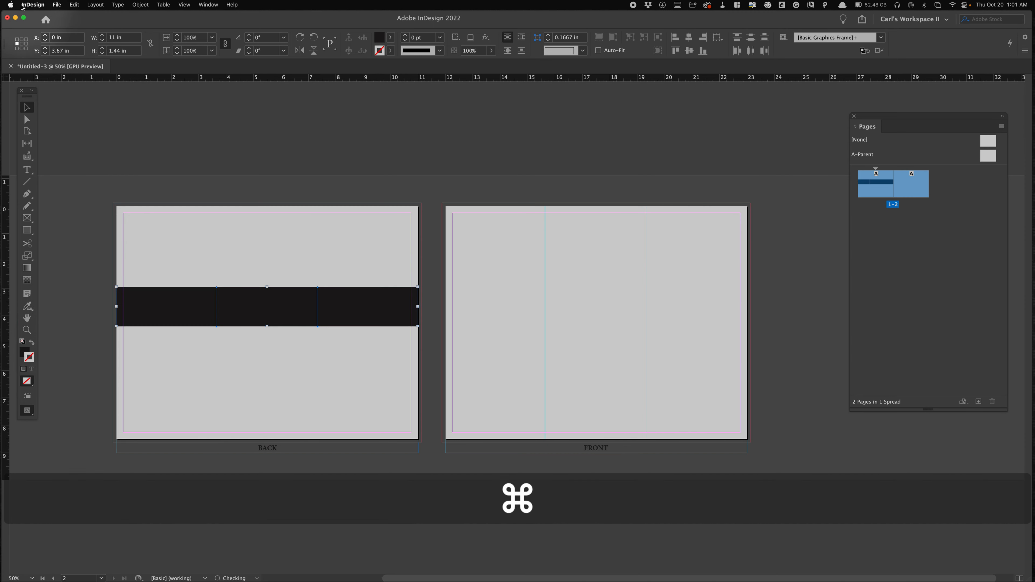
click(22, 43)
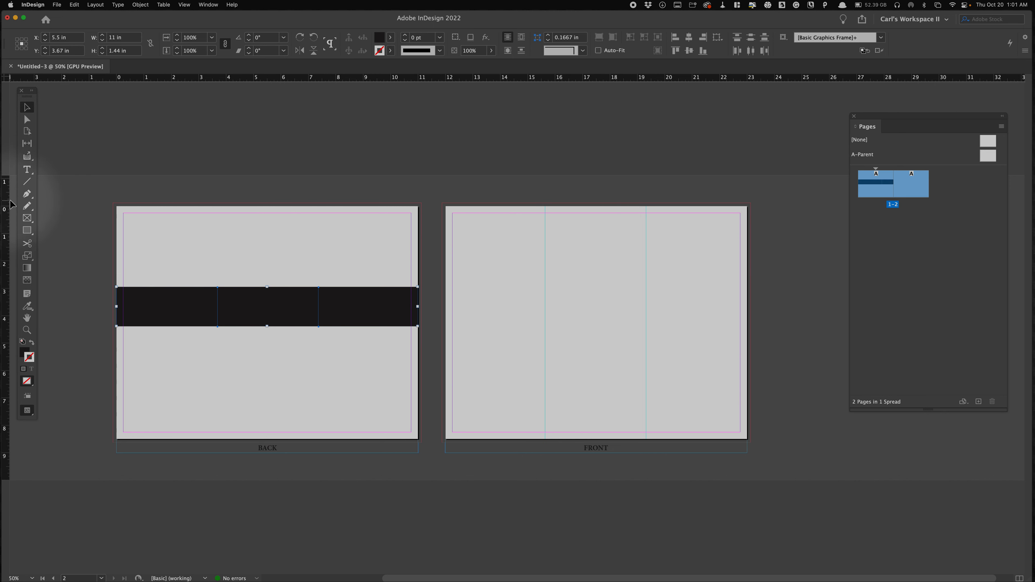
- Add vertical ruler guides on the BACK page along the two rectangle boundaries and delete the black rectangles
drag(36, 208, 217, 295)
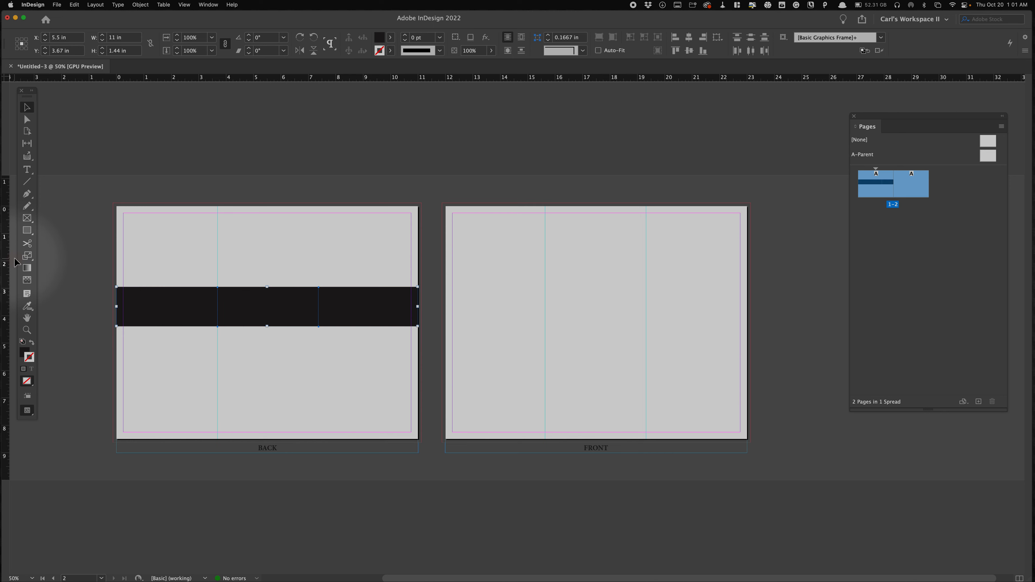
drag(7, 255, 322, 298)
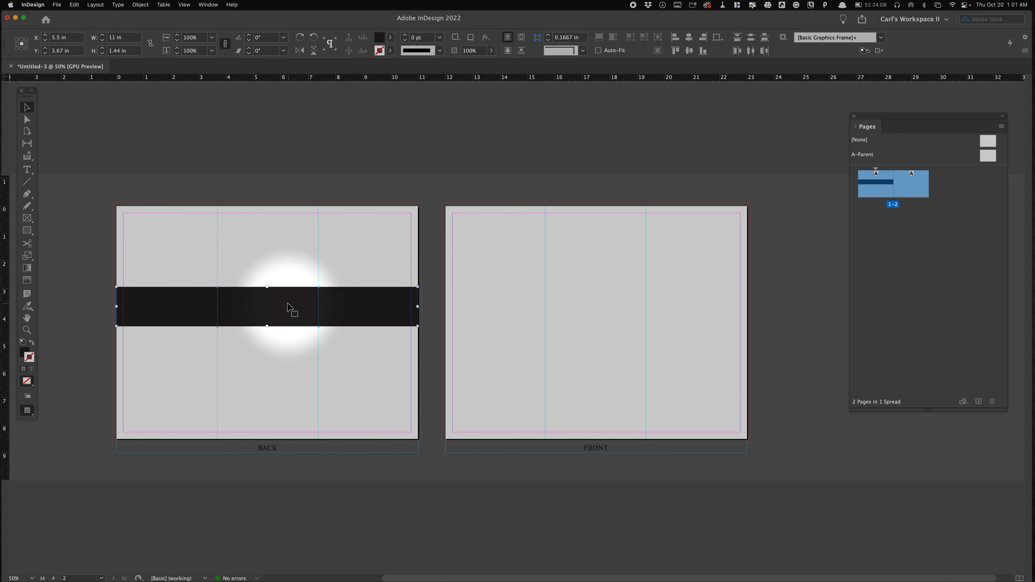
key(BackSpace)
key(p)
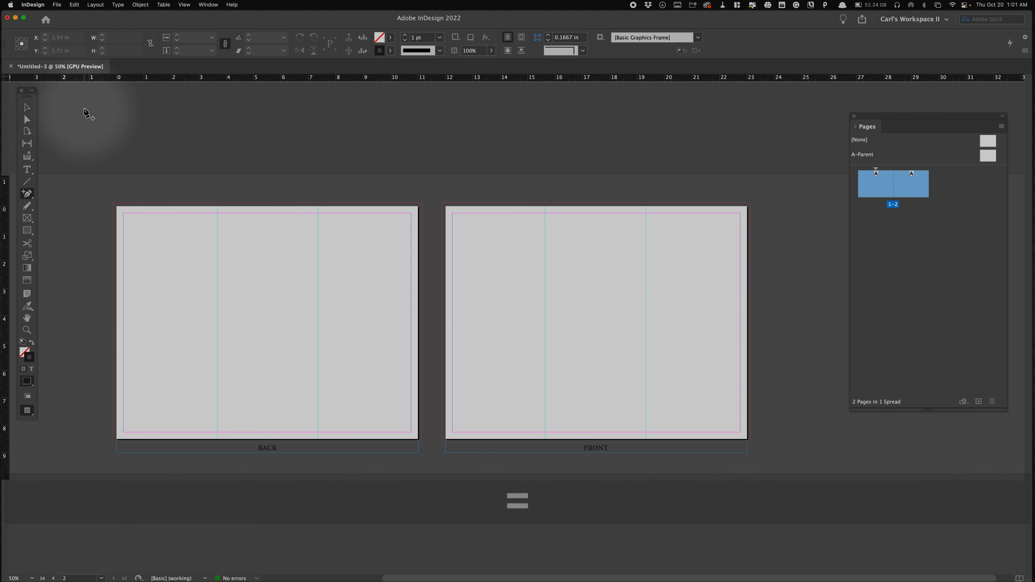
click(28, 108)
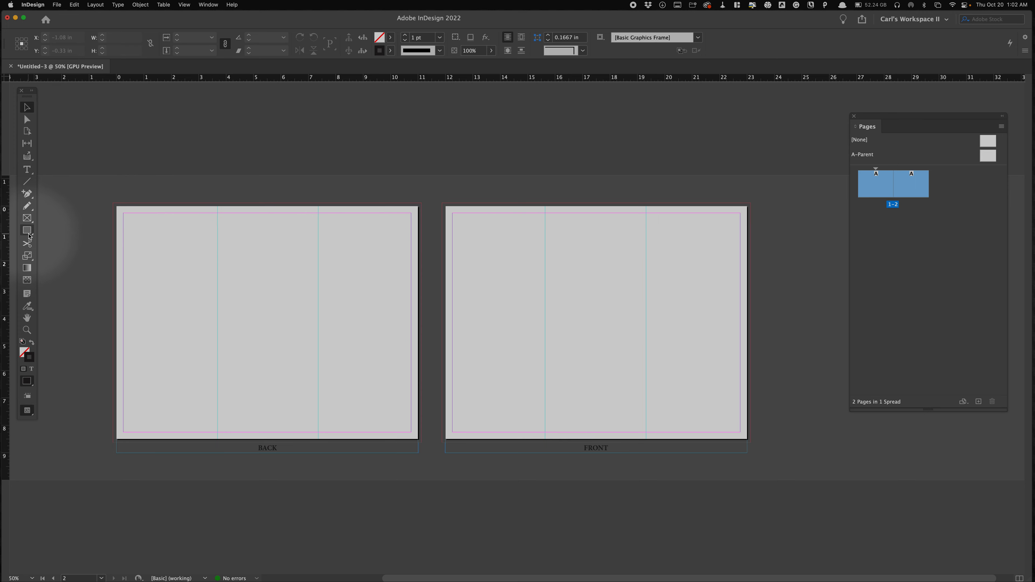
- Draw a black-filled rectangle without a stroke, about 0.92 by 1.1 in, inside the first panel of the BACK page
click(27, 231)
click(32, 343)
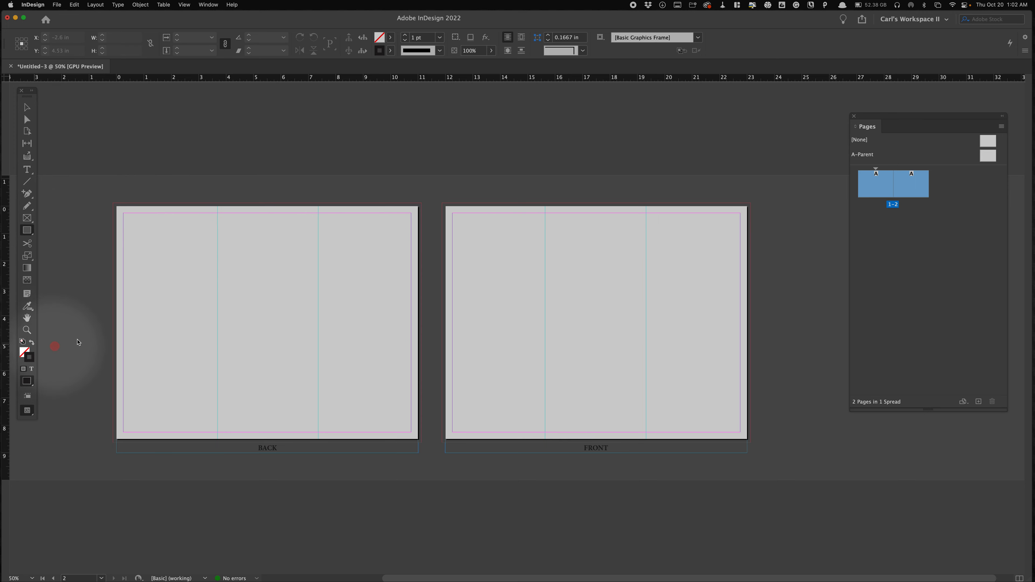
drag(154, 293, 180, 324)
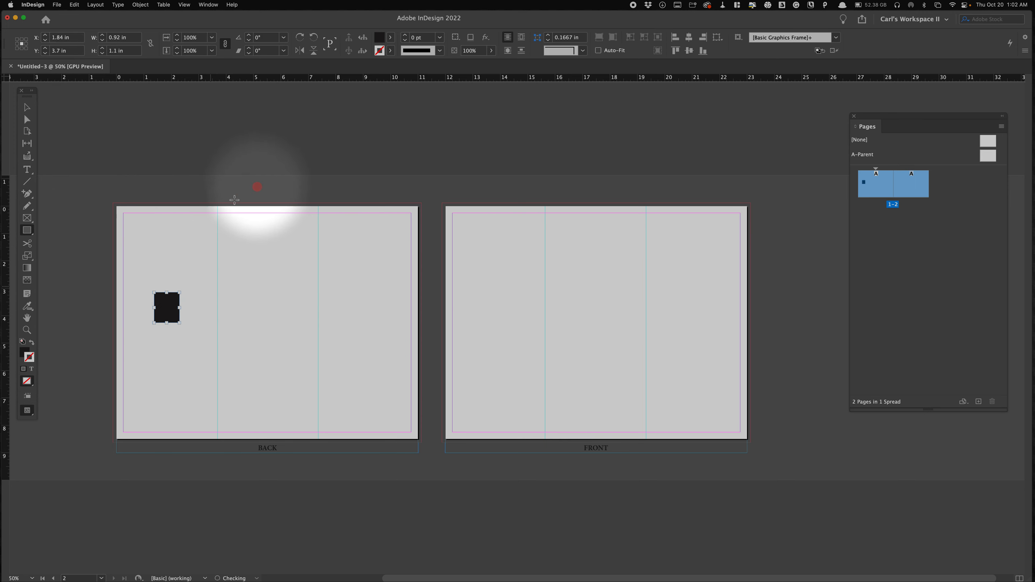
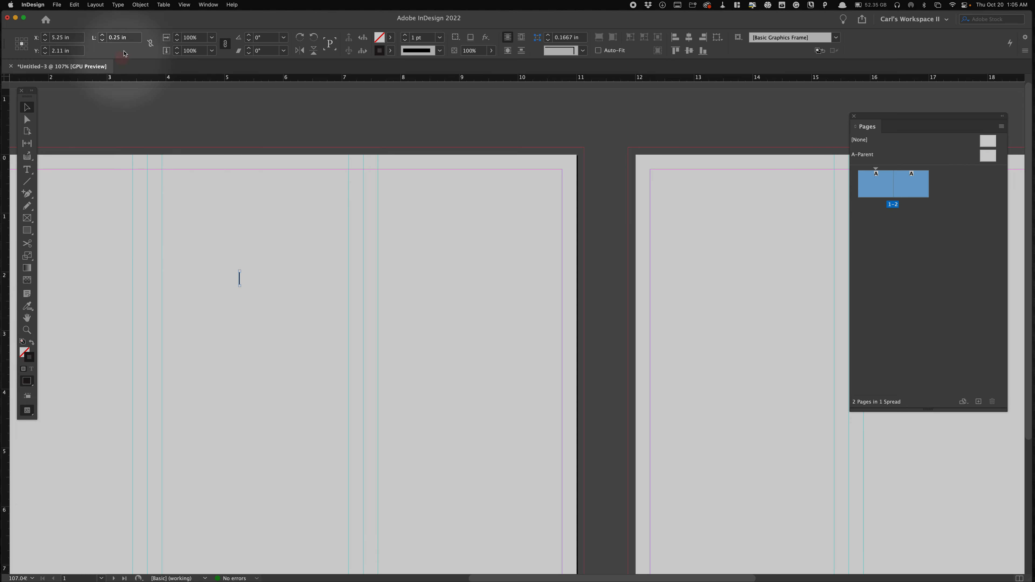
- Set the short vertical line's length to 0.5 in and give it a 0.25 pt Dashed (3 and 2) stroke
click(101, 36)
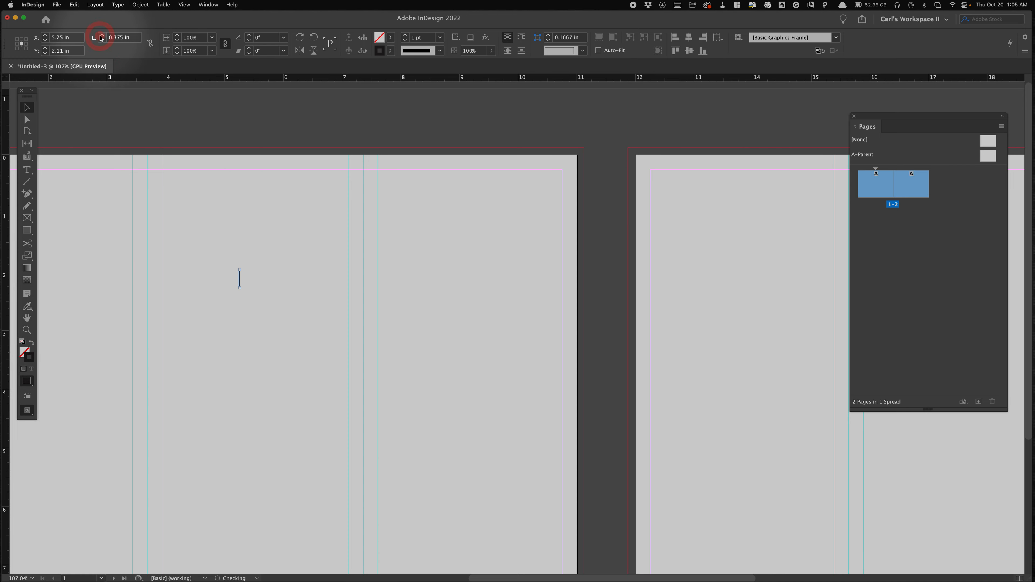
click(102, 36)
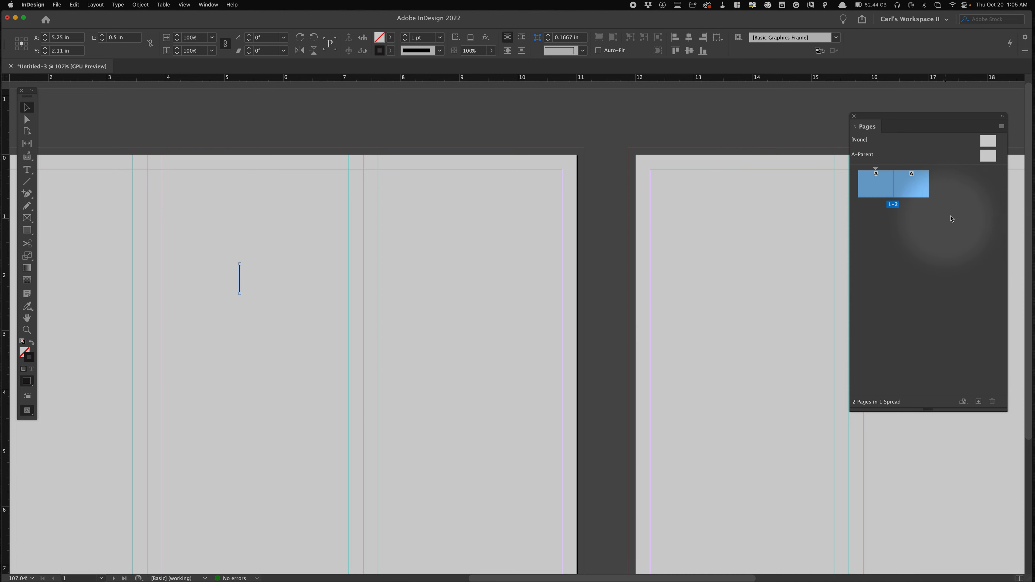
key(super+F10)
drag(657, 195, 609, 198)
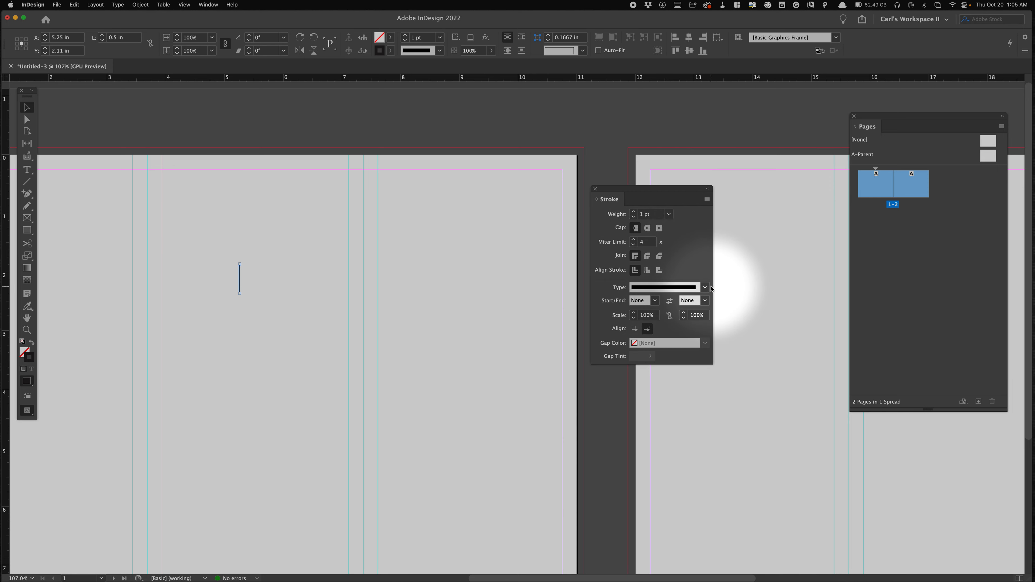
click(706, 288)
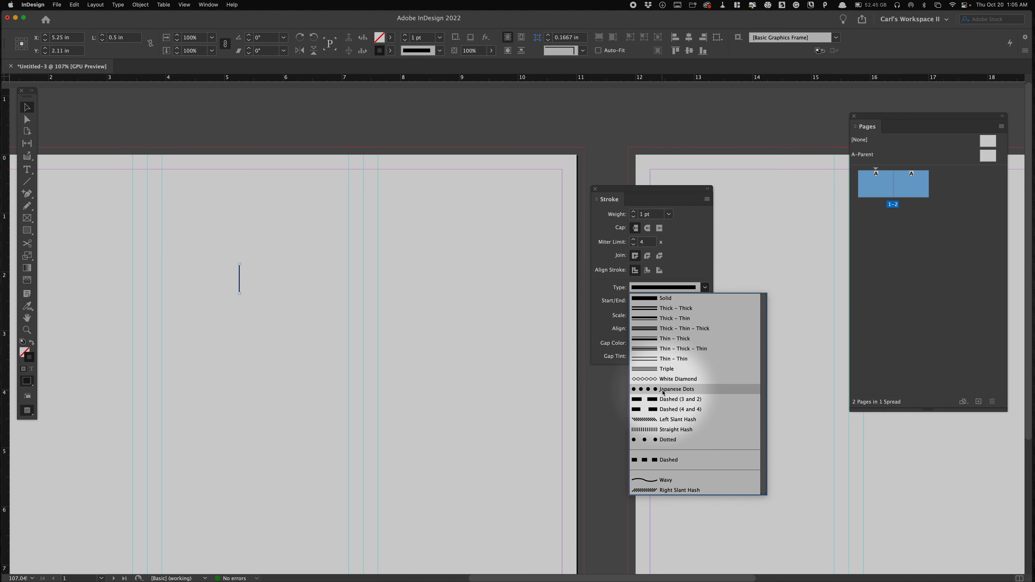
click(664, 399)
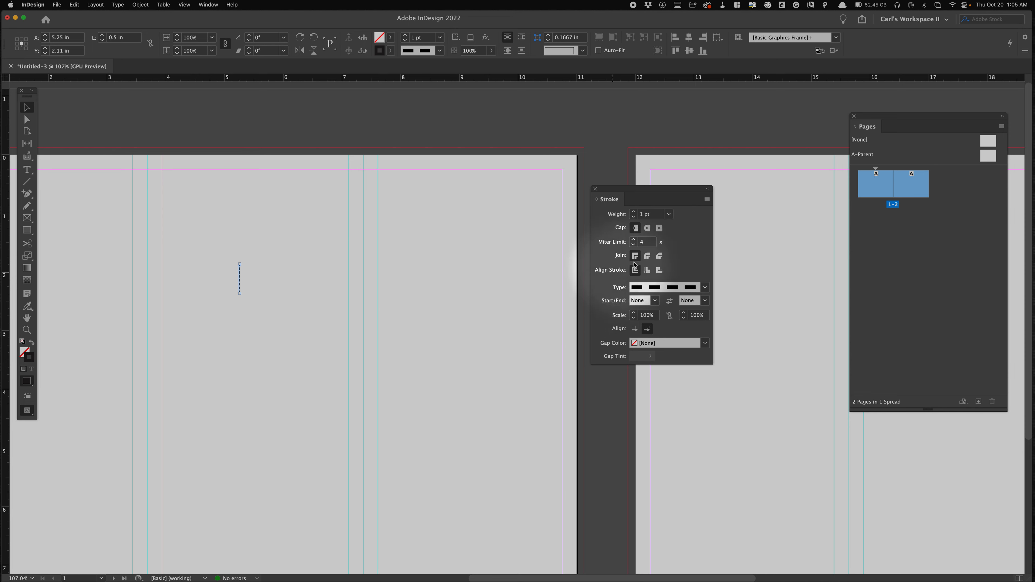
click(668, 214)
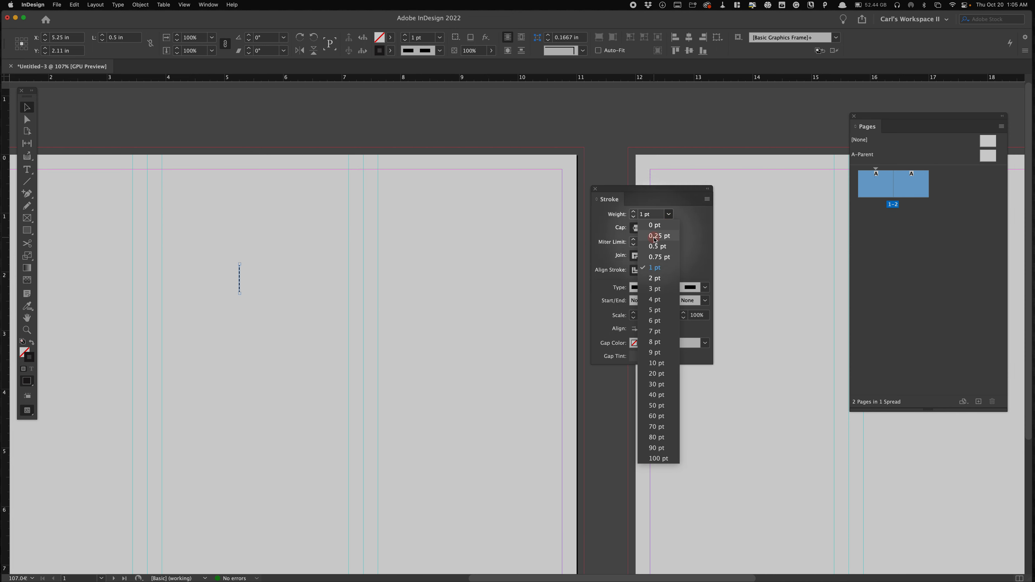
click(656, 236)
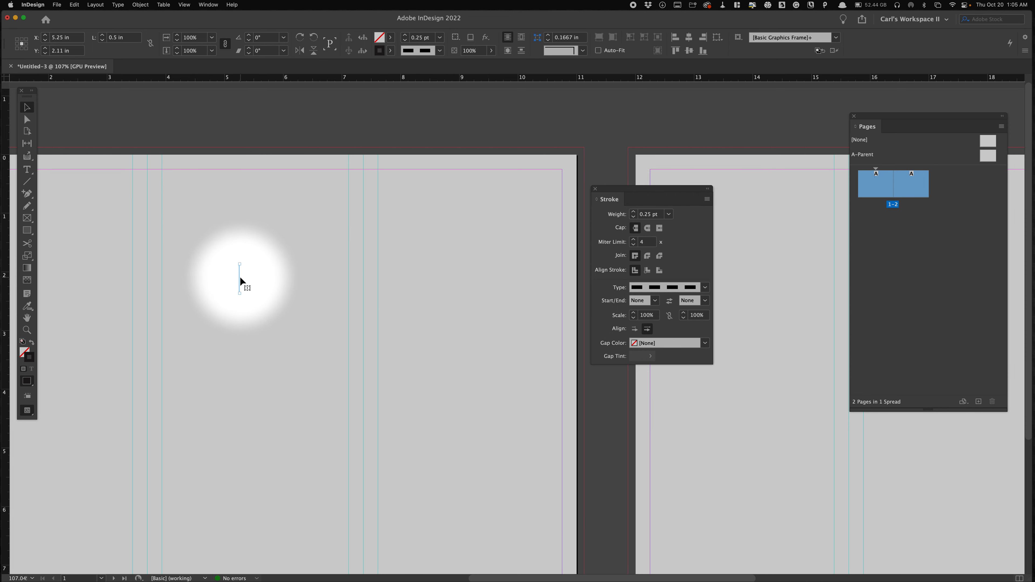
- Move the dashed line to the page's top edge, centered on the first fold guide, and set its weight to 1 pt
drag(239, 281, 369, 363)
key(super+space)
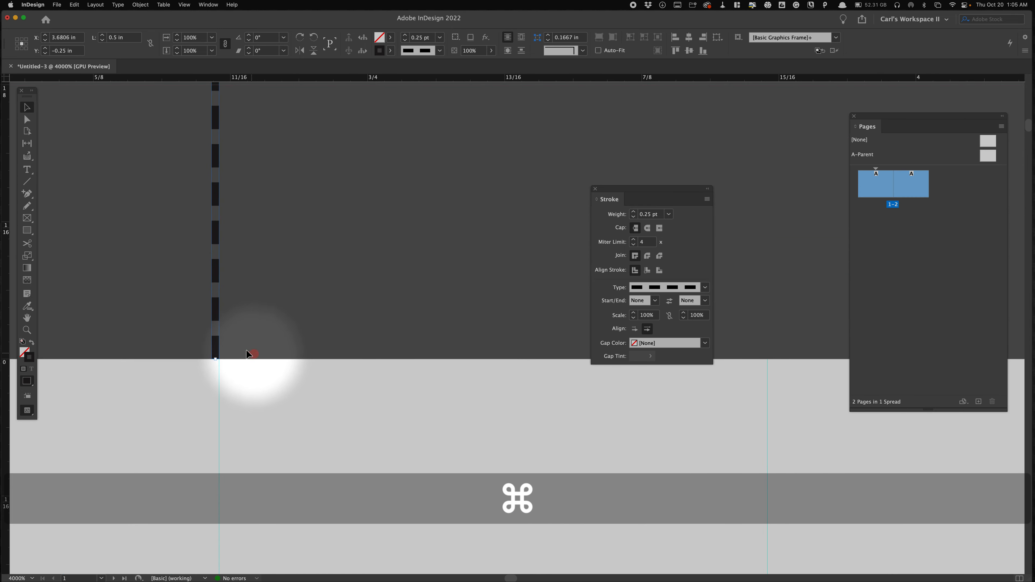
mouse_move(213, 341)
mouse_down()
mouse_move(218, 359)
mouse_move(322, 398)
mouse_move(324, 368)
mouse_move(220, 392)
mouse_up()
click(633, 212)
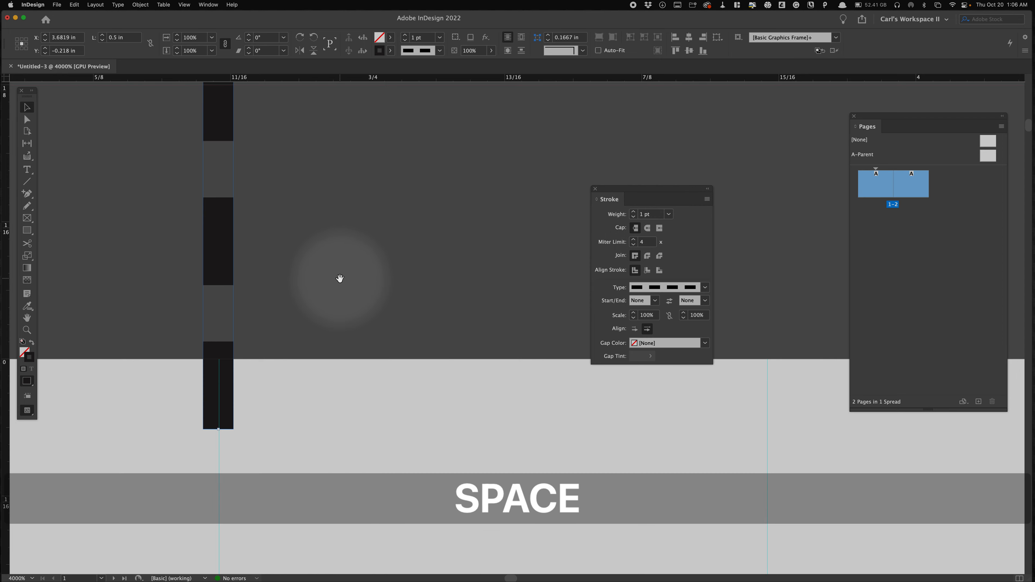
- Duplicate the dashed fold mark to the second fold guide at about X 7.3647 in, centered on that guide at the page's top edge
alt+super+click(340, 280)
alt+super+click(340, 279)
alt+super+click(341, 280)
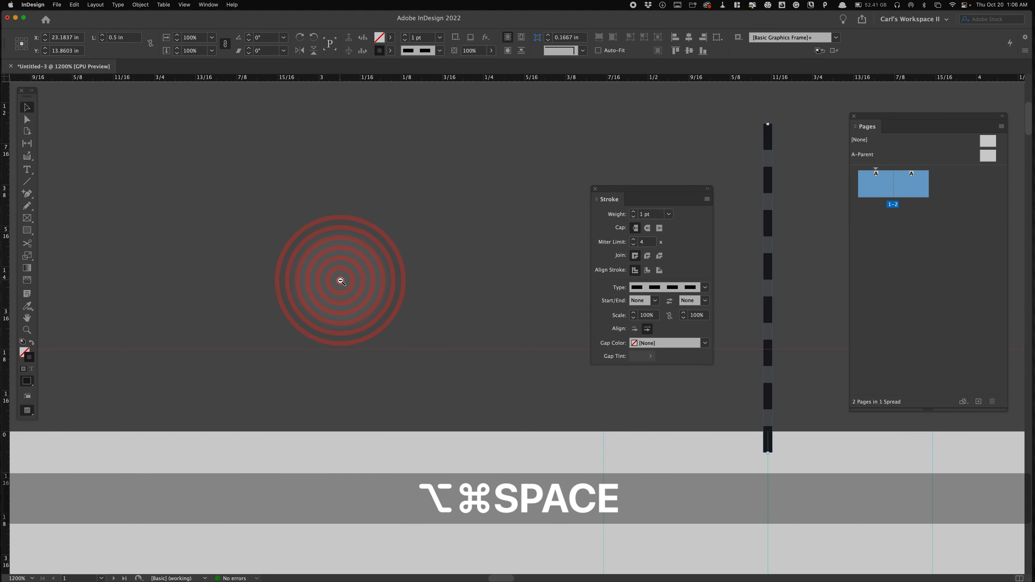
drag(365, 364, 175, 366)
alt+super+click(328, 398)
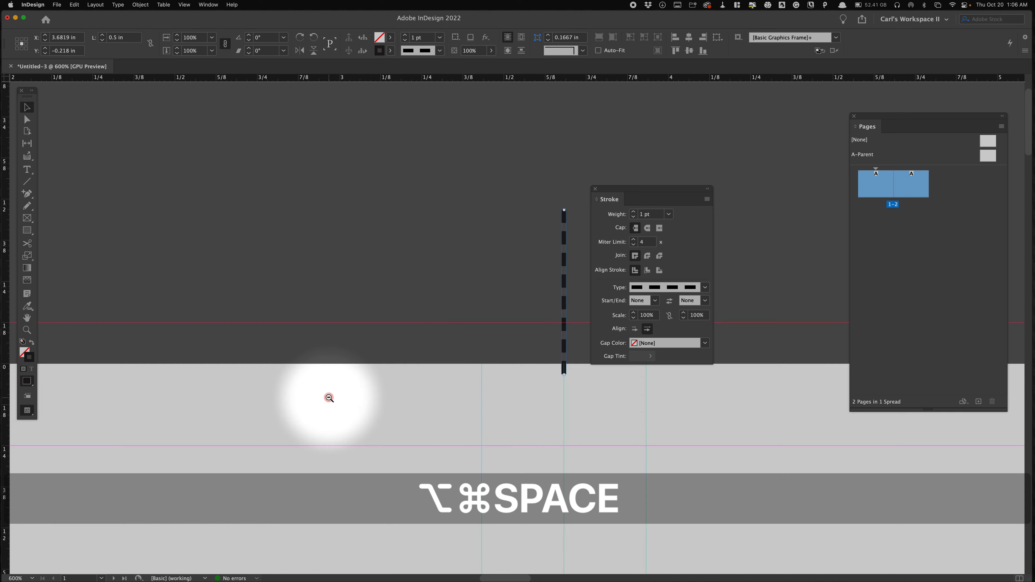
alt+super+click(329, 398)
drag(433, 370, 250, 397)
alt+super+click(402, 376)
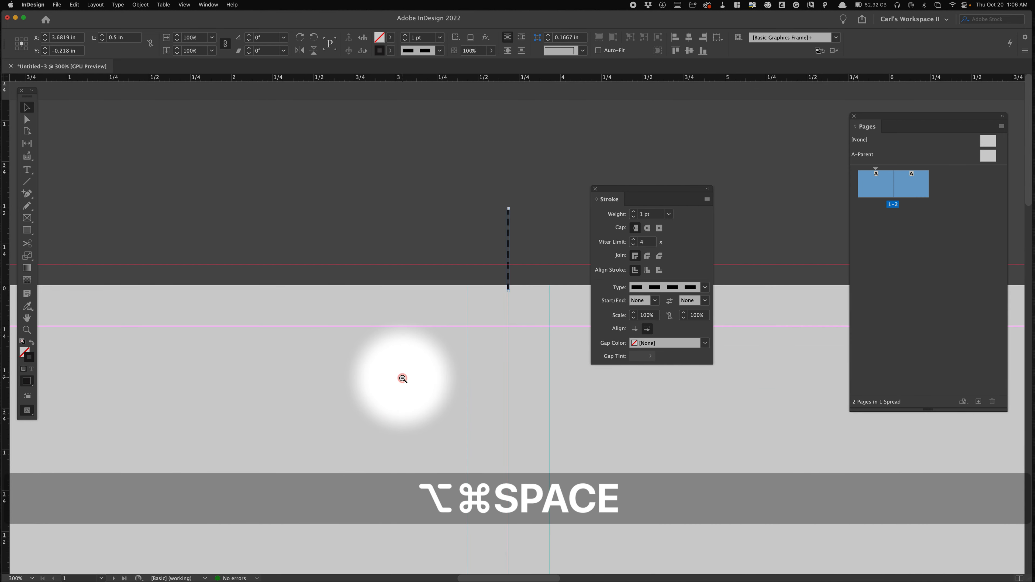
alt+super+click(397, 374)
alt+super+click(397, 375)
drag(446, 328, 115, 335)
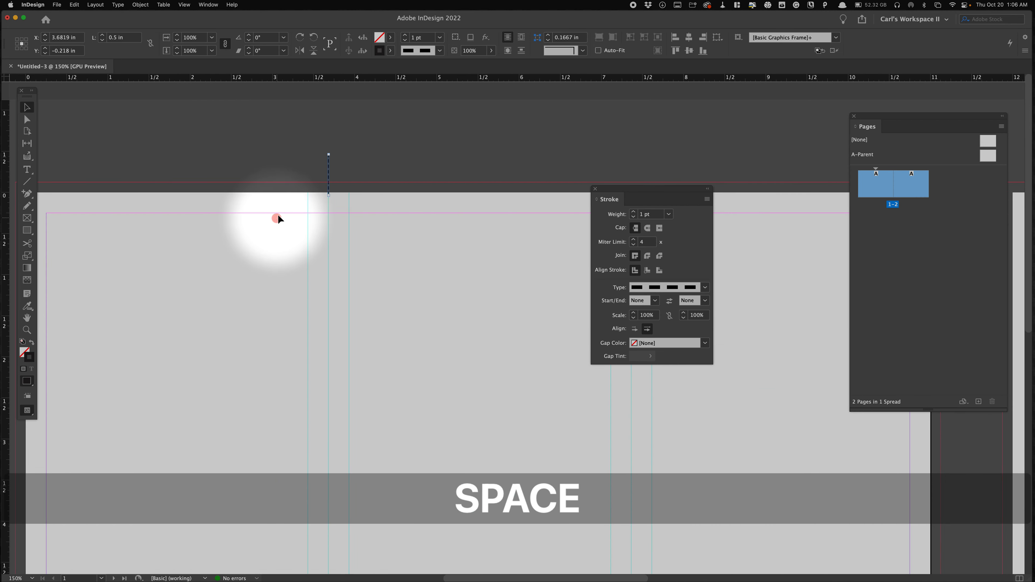
drag(363, 174, 339, 270)
key(super+space)
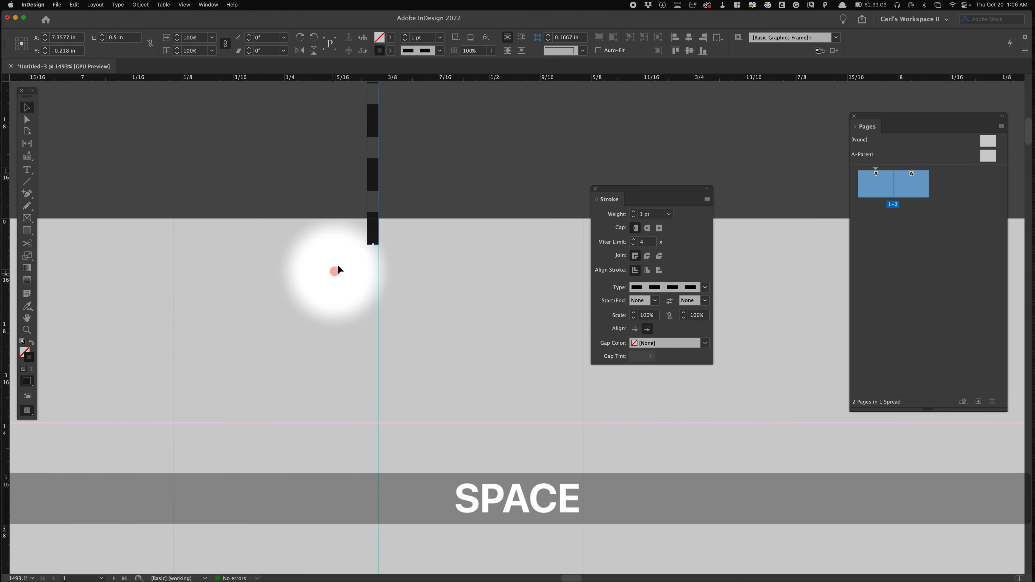
drag(371, 225, 545, 362)
drag(368, 214, 369, 241)
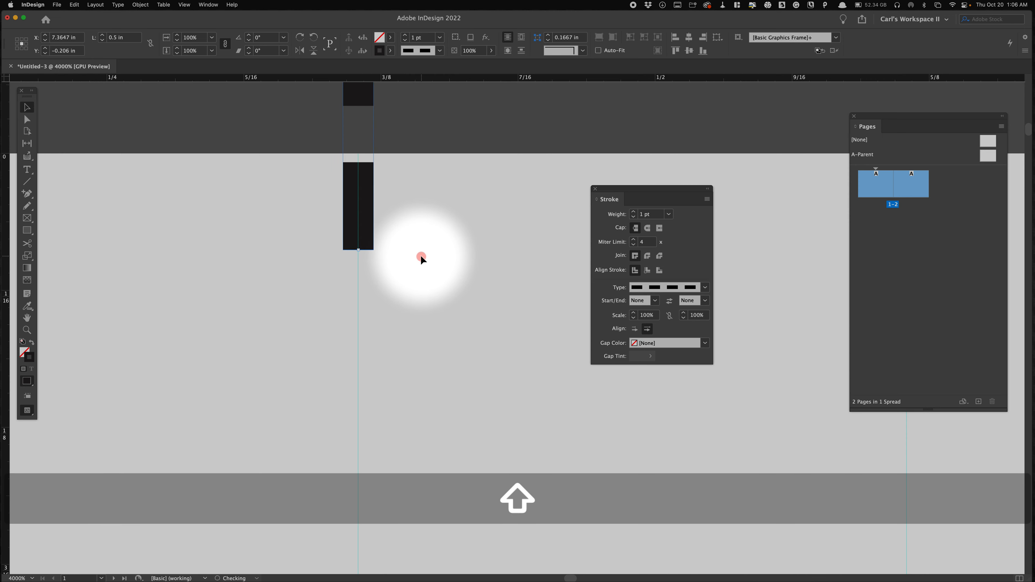
- Select both dashed fold marks and move them up clear of the page, to a Y position of -0.375 in
alt+super+click(403, 253)
alt+super+click(403, 253)
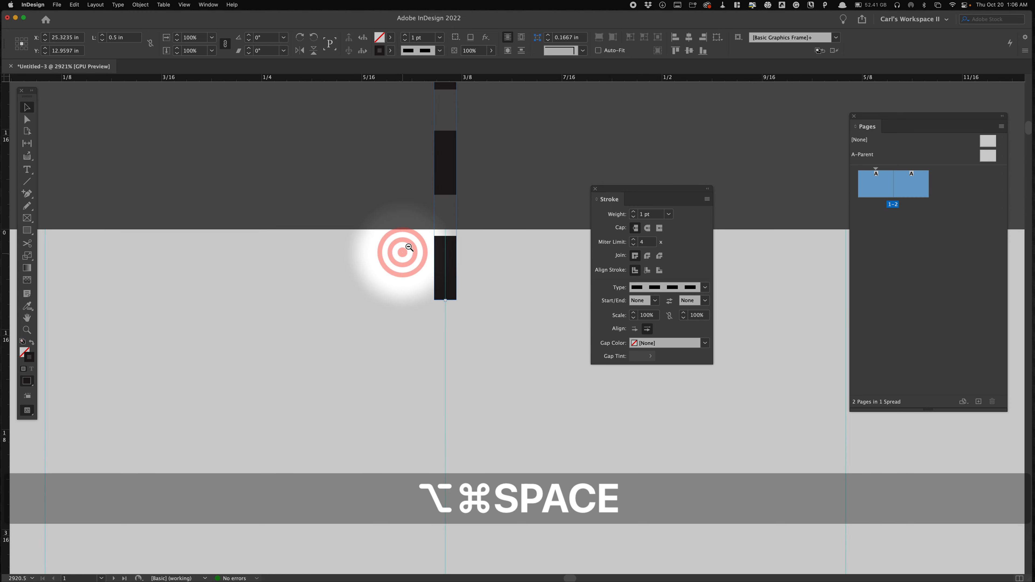
key(super+0)
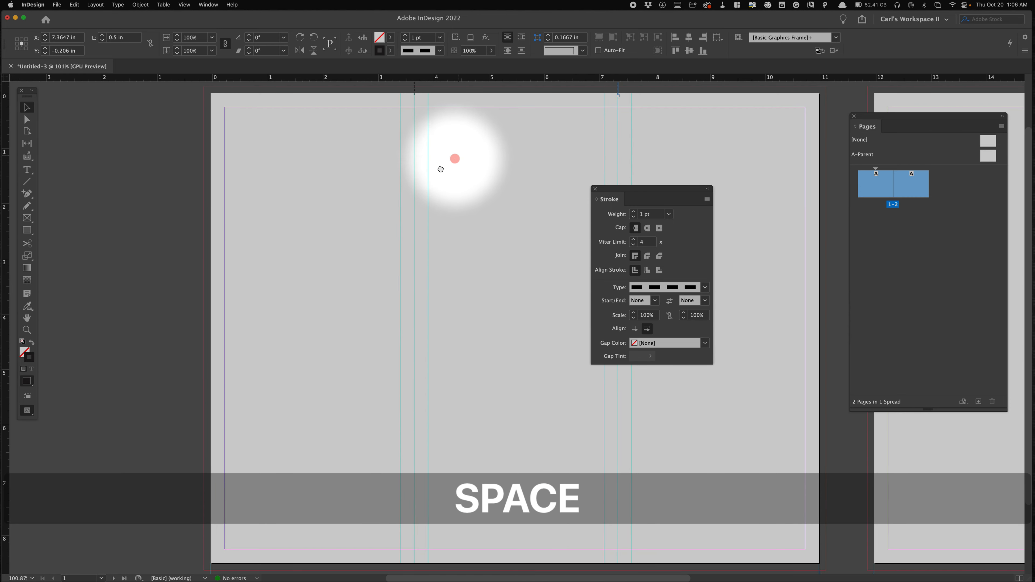
drag(455, 157, 341, 236)
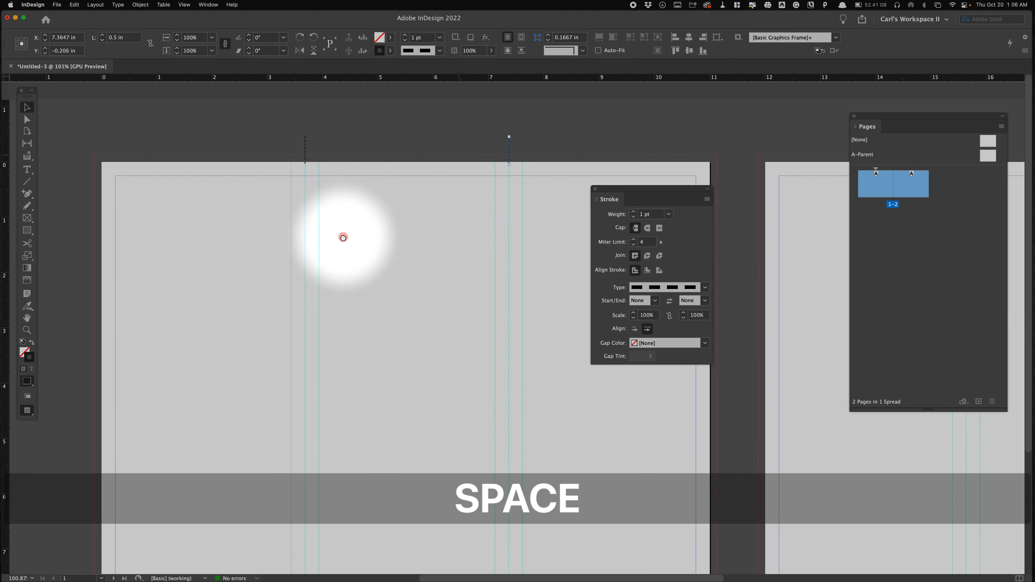
click(305, 145)
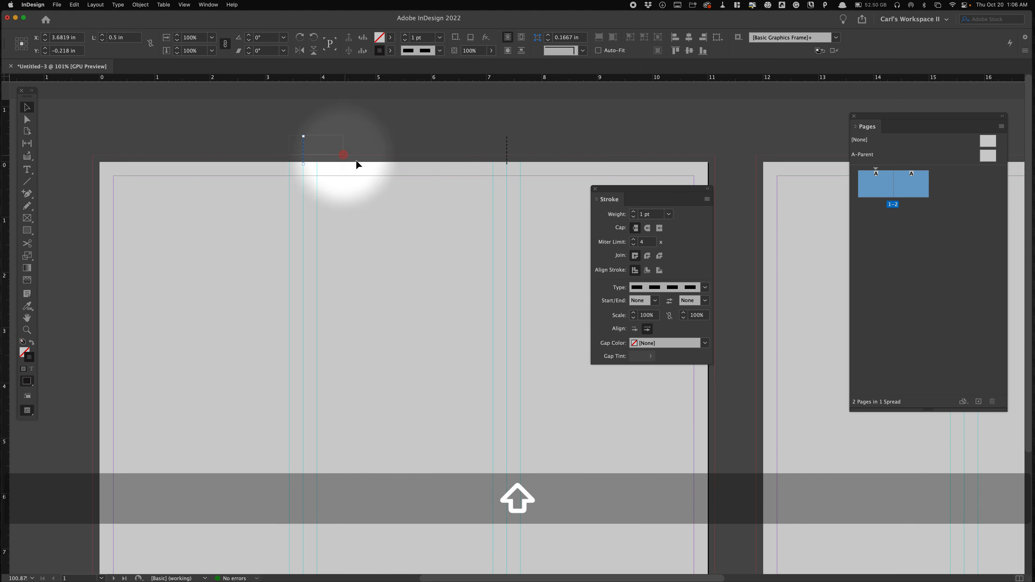
shift+click(506, 161)
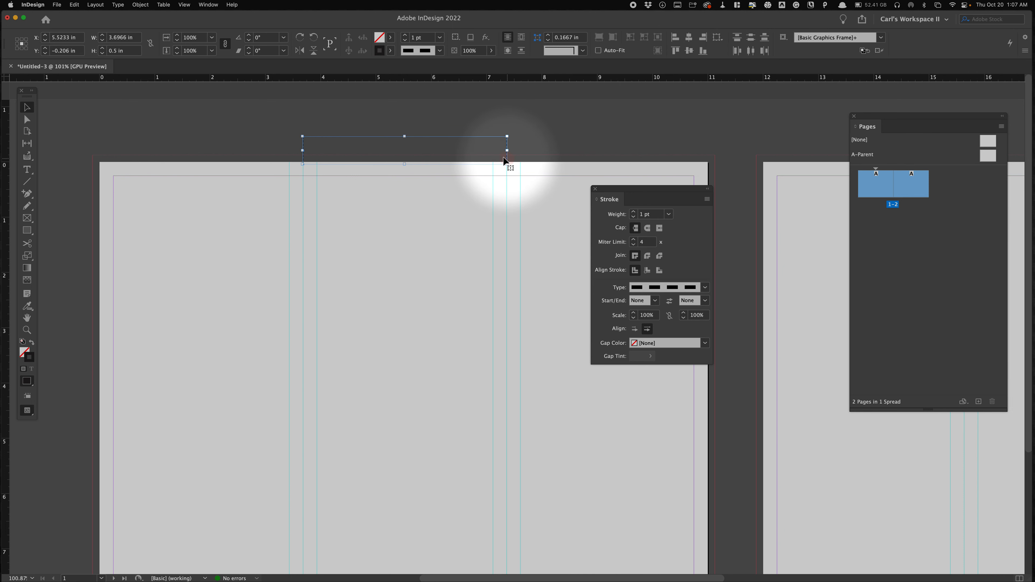
drag(373, 141, 370, 131)
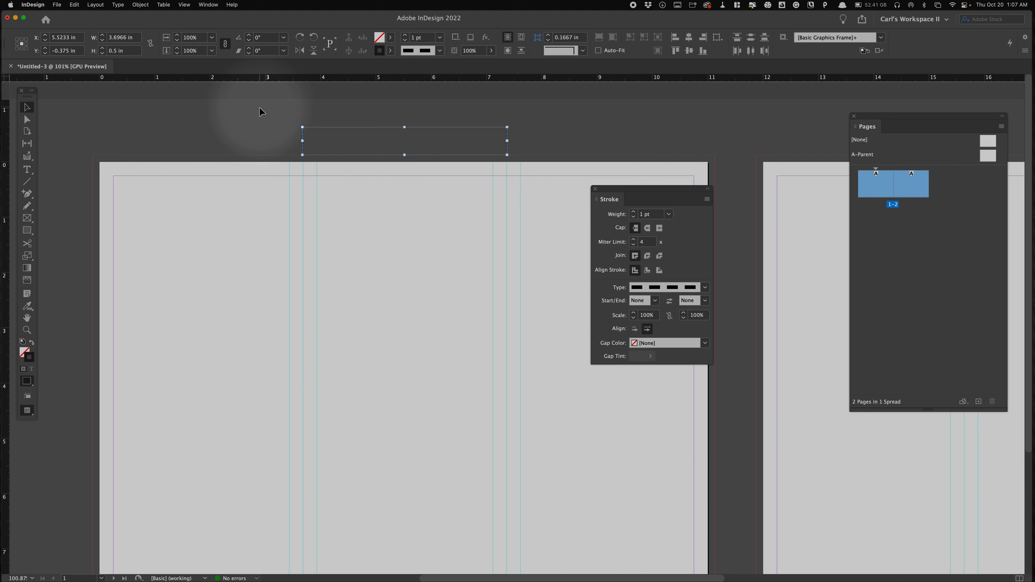
- Nudge both fold marks down to a Y position of -0.3056 in, leaving a small gap above the page edge
key(Down)
key(Down)
key(Down)
key(Down)
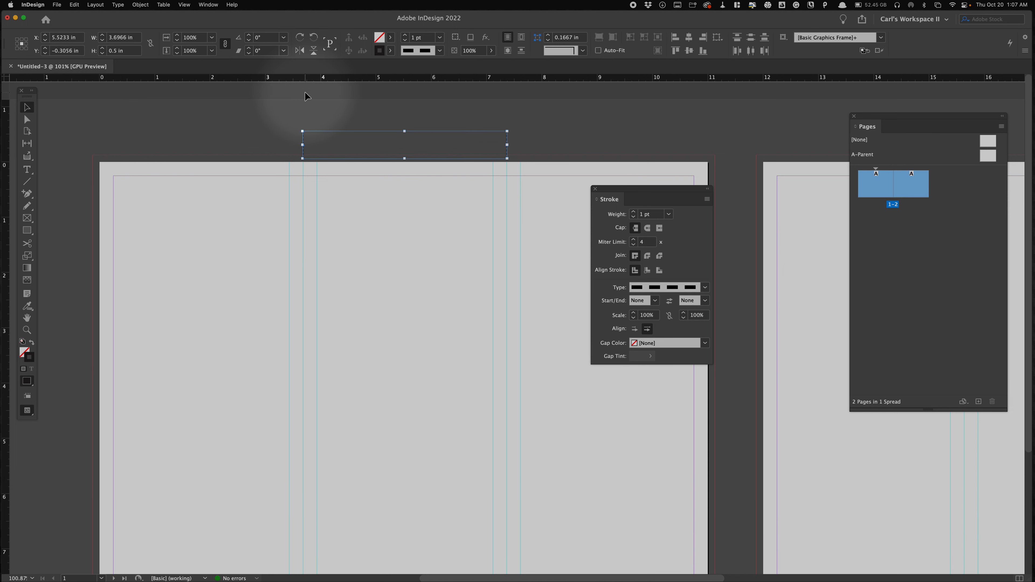
key(Up)
key(Up)
key(Up)
key(Up)
key(Up)
key(Down)
key(Down)
key(Down)
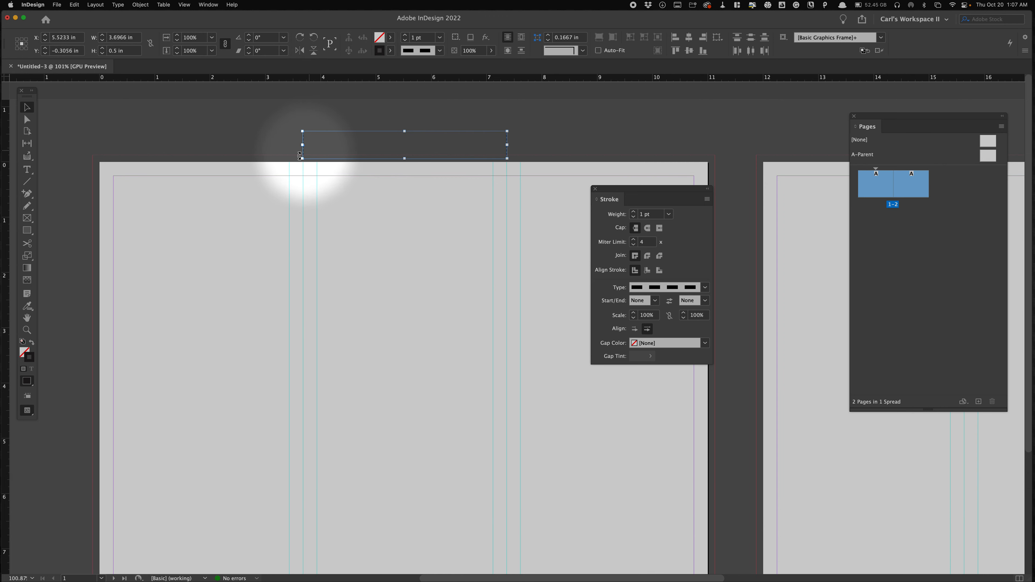
right_click(302, 156)
click(277, 157)
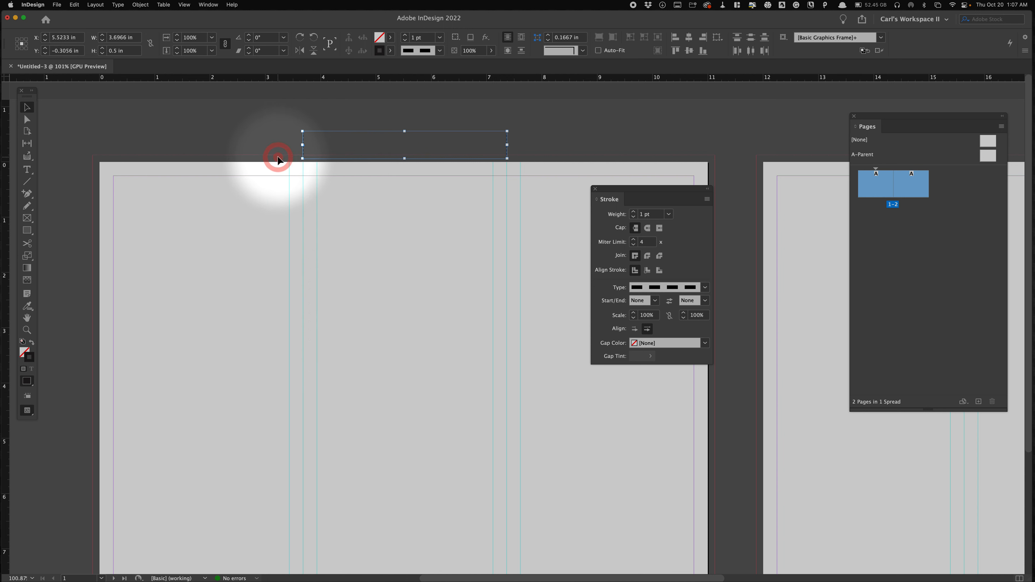
key(alt)
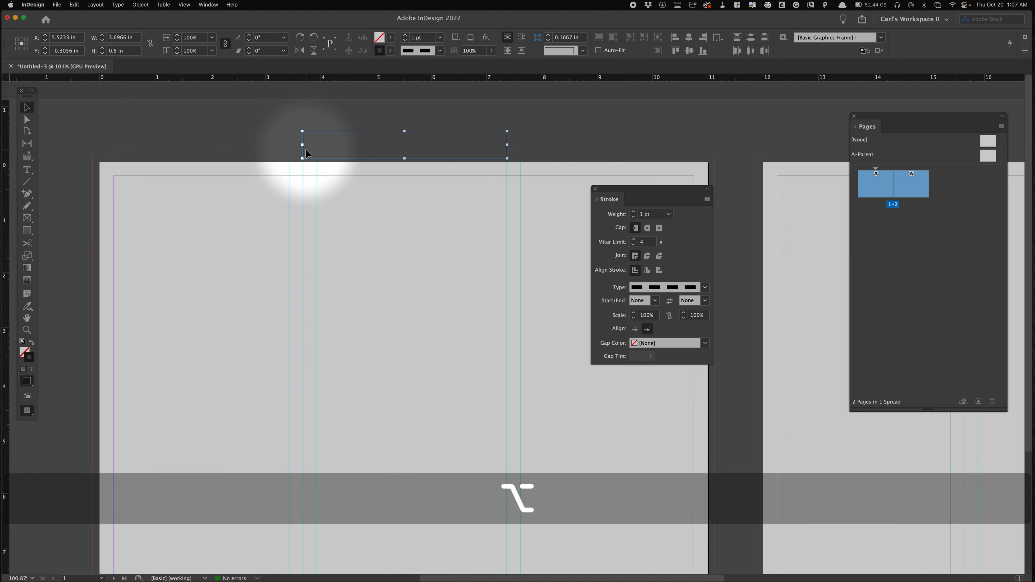
- Copy both dashed fold marks straight down past the page's bottom edge and nudge the copies up to a Y position of 8.8056 in
drag(305, 155, 400, 262)
key(space)
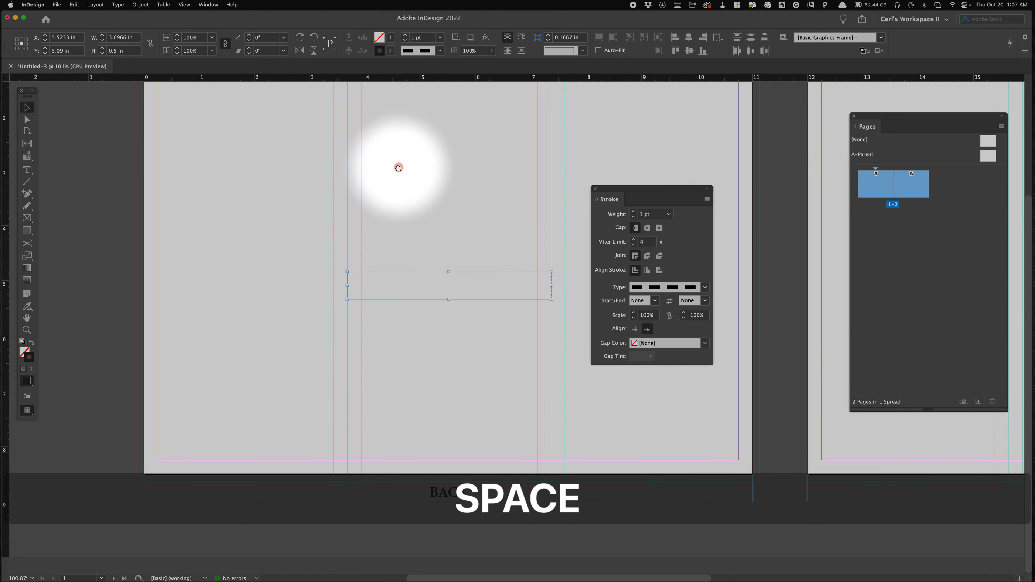
drag(345, 290, 343, 504)
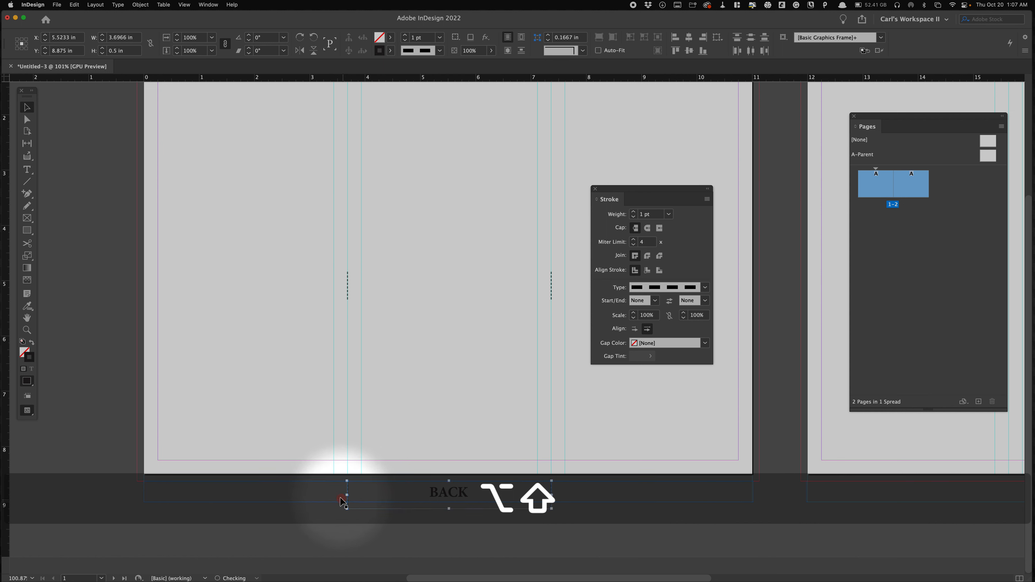
key(Up)
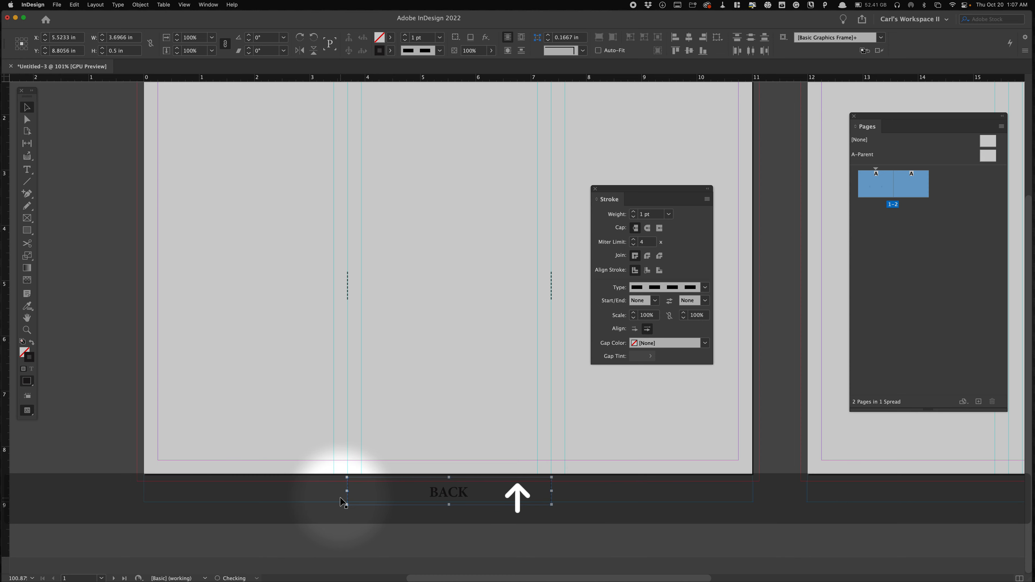
- Delete the leftover pair of dashed fold marks in the middle of the back page
key(space)
drag(421, 294, 346, 395)
drag(224, 367, 526, 420)
key(BackSpace)
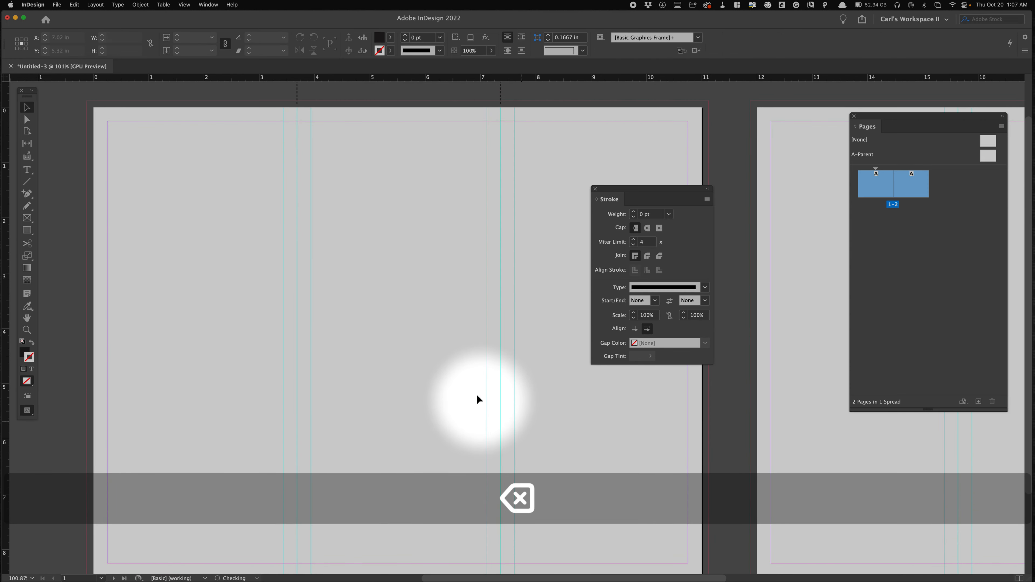
- Select the back page's four fold marks as a group and copy it to the front page's fold guides, near X 17.4694 in, Y 4.3056 in
alt+super+click(458, 387)
drag(458, 386, 293, 473)
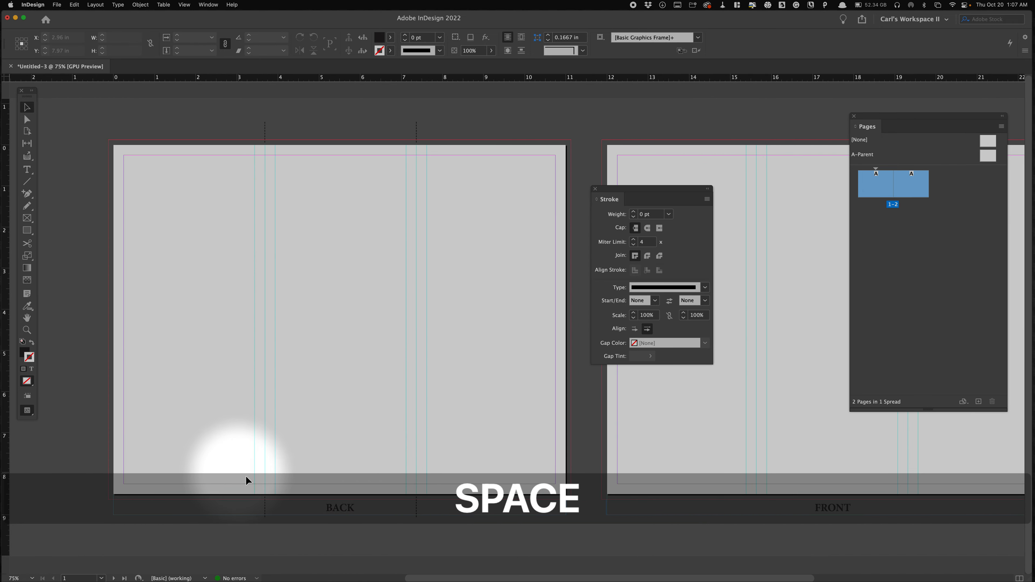
click(300, 510)
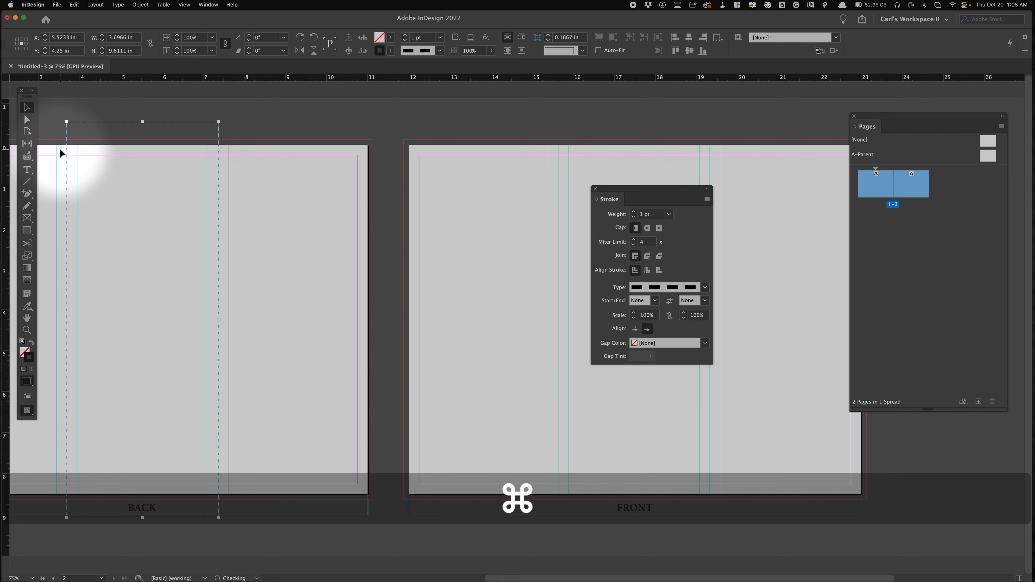
drag(66, 152, 558, 154)
scroll(558, 154, up, 15)
key(v)
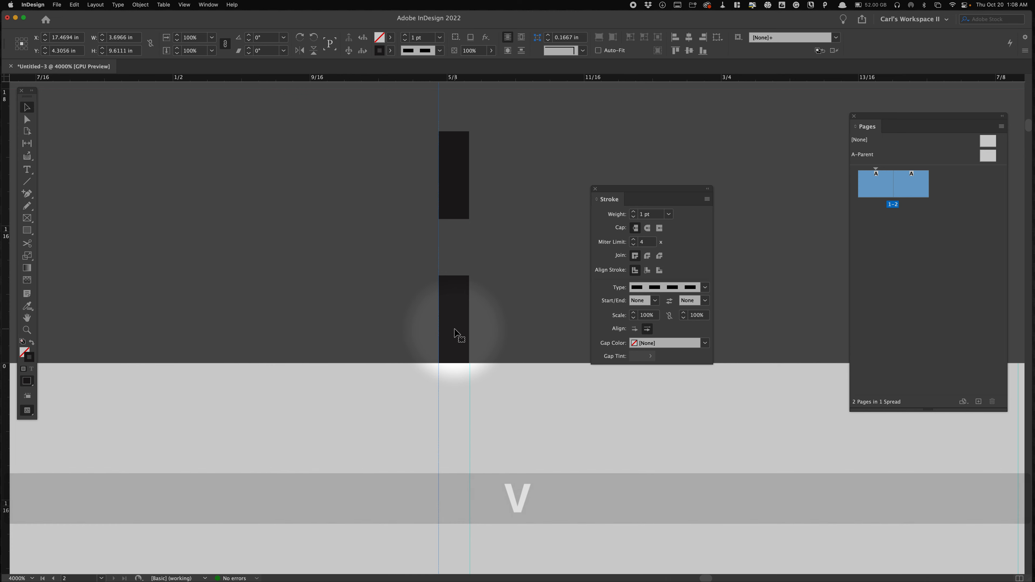
- Try to shift the copied fold marks by hand onto the front page's first fold guide, undoing the shift
drag(447, 329, 473, 329)
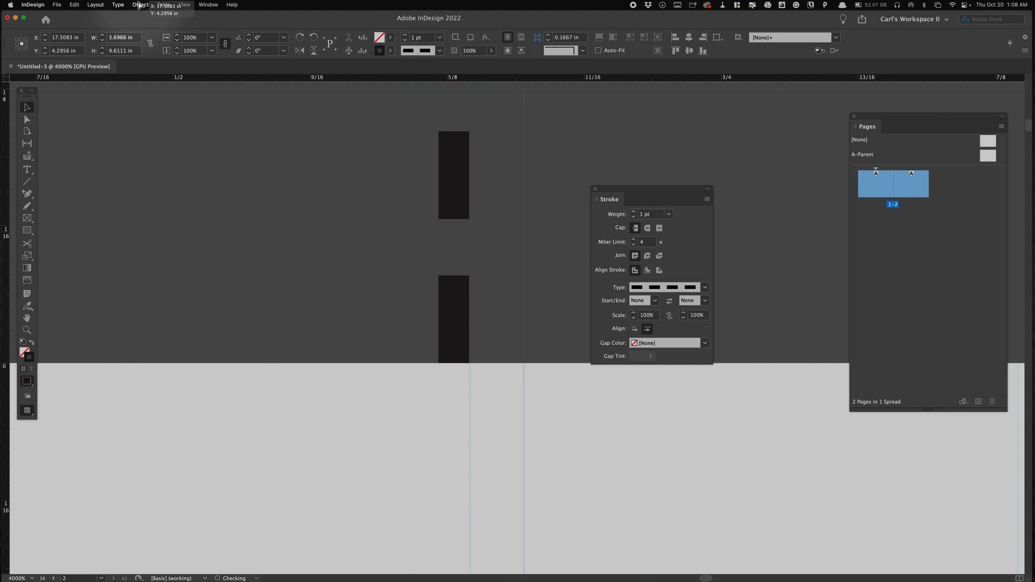
key(super+z)
click(539, 162)
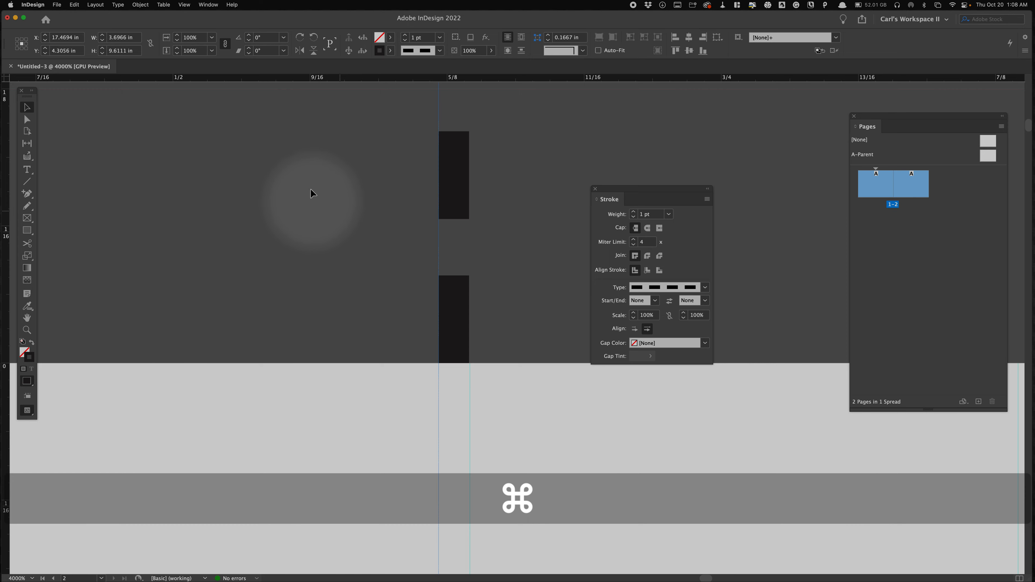
key(super+p)
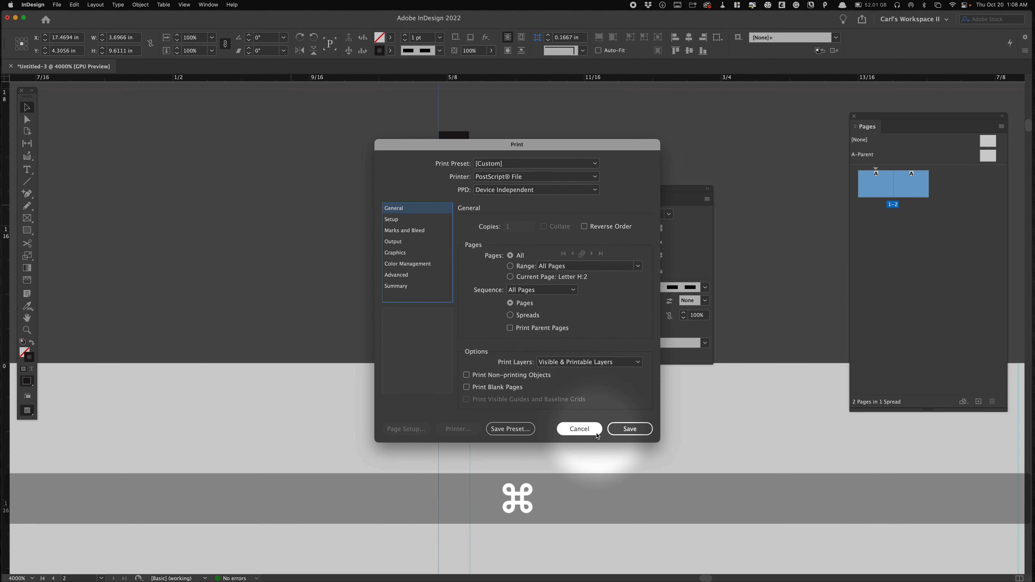
click(586, 430)
key(super+0)
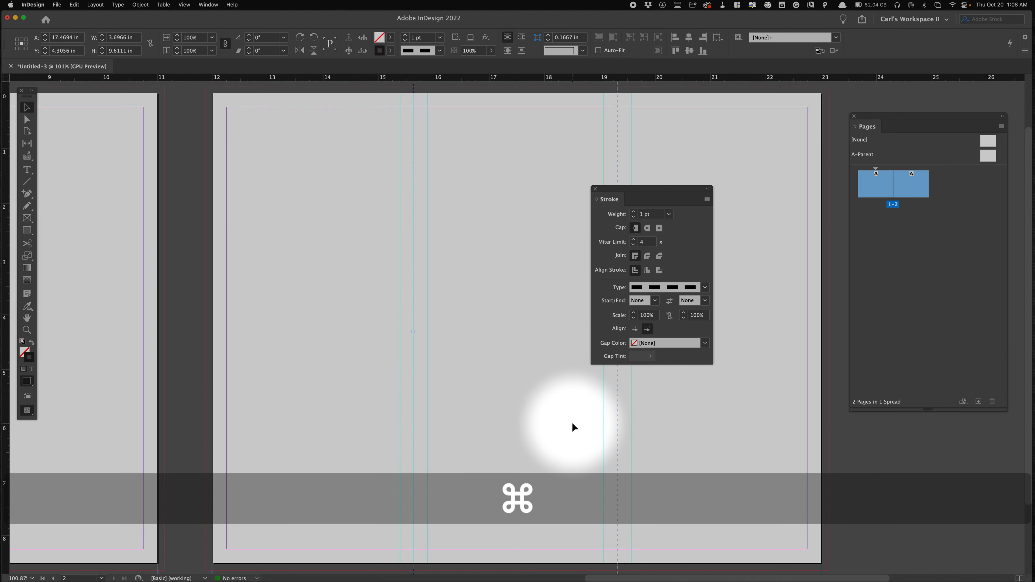
key(space)
drag(525, 343, 507, 375)
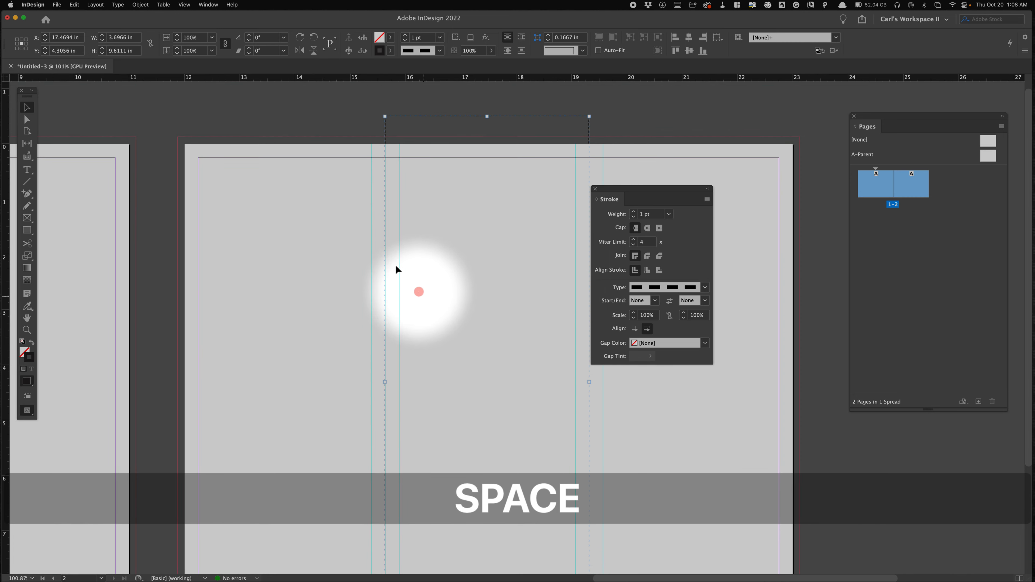
super+click(371, 130)
drag(371, 130, 798, 487)
drag(539, 256, 782, 551)
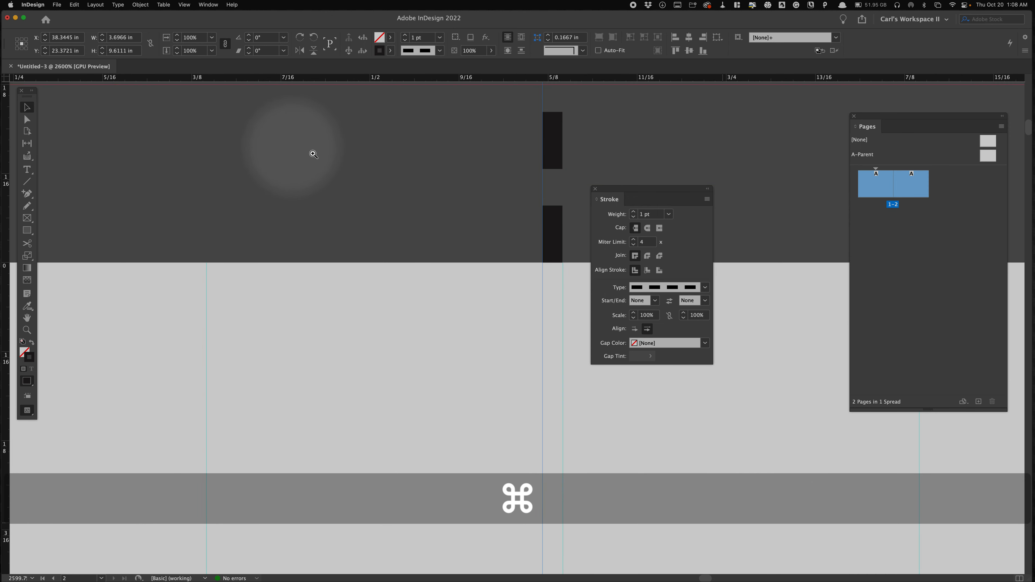
drag(348, 221, 230, 246)
- Move the front page's fold mark group horizontally by exactly 0.5 pt to center it on the fold guides
key(c)
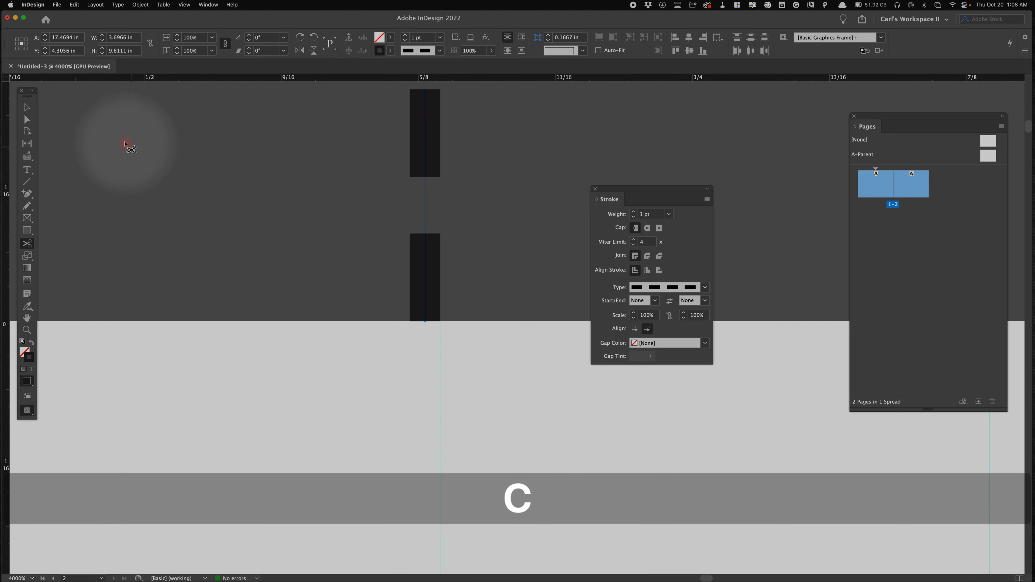
click(95, 5)
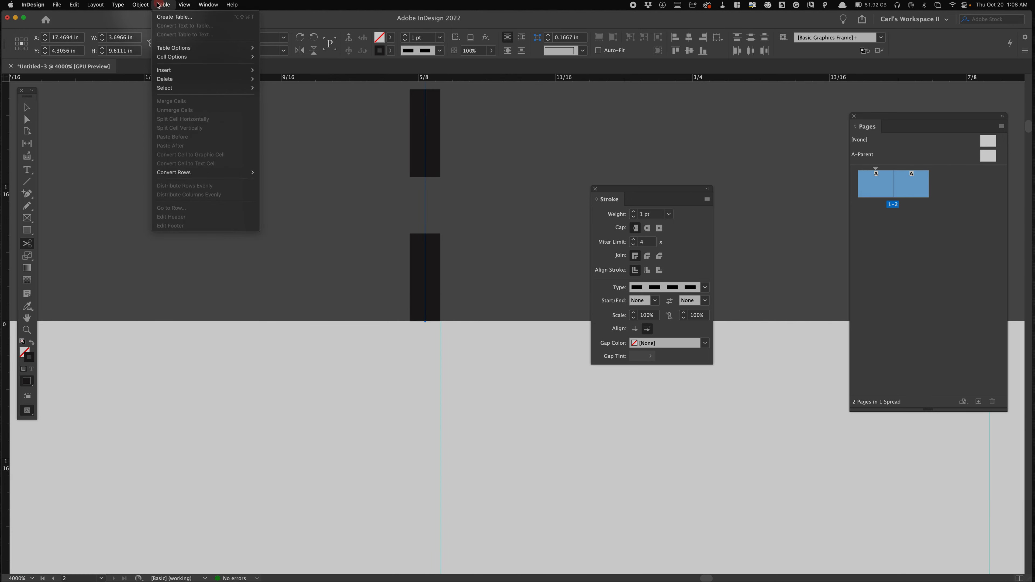
mouse_move(141, 6)
click(240, 16)
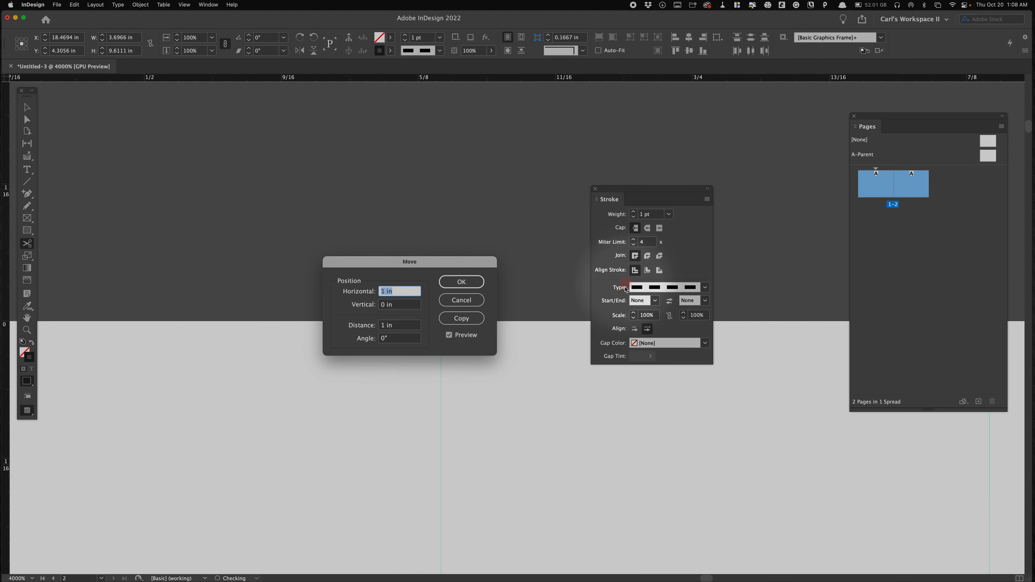
drag(444, 261, 666, 421)
text(.5)
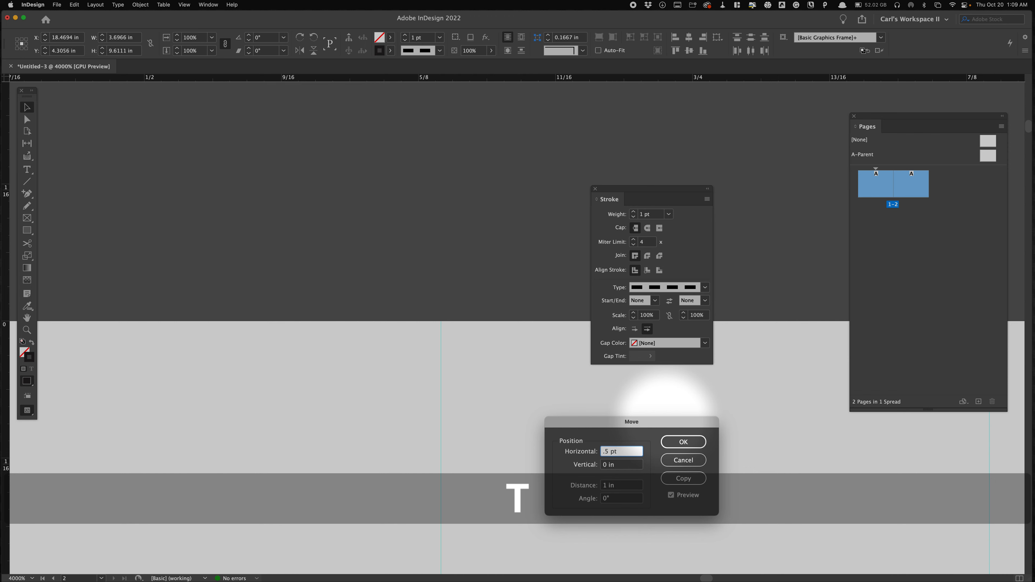
key(Tab)
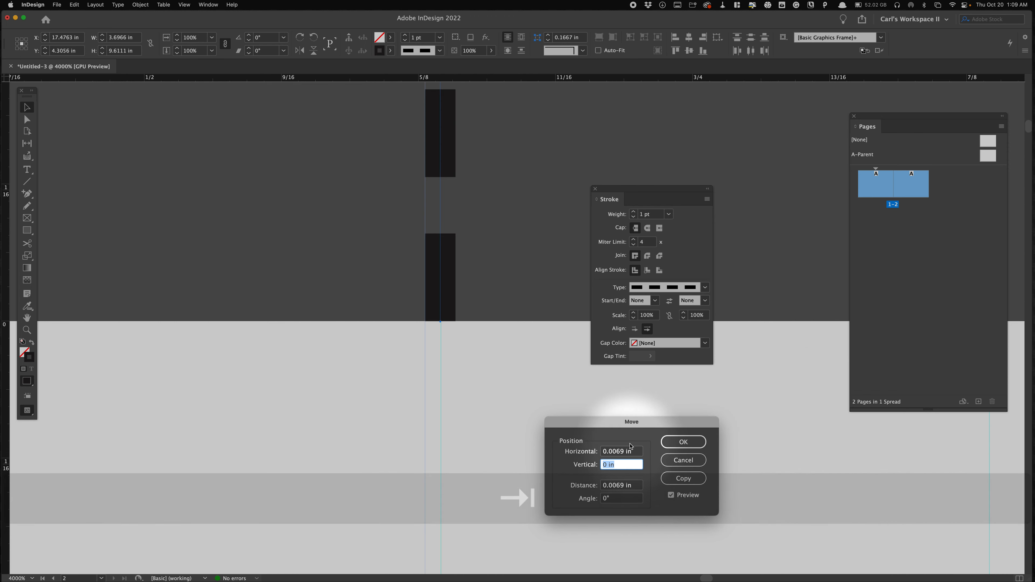
click(688, 441)
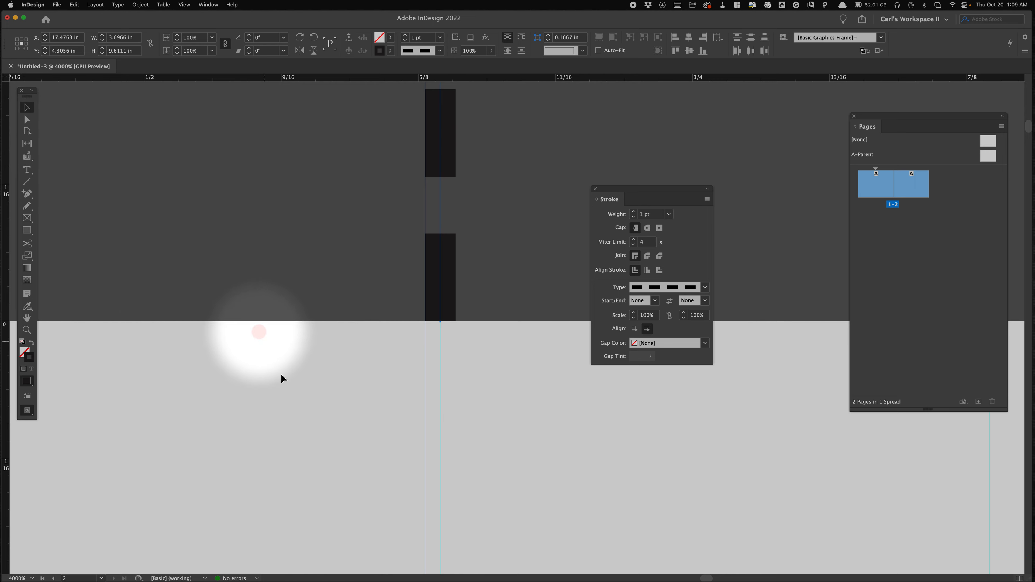
click(289, 398)
- Move the front page's fold mark group straight up to a Y position of about 4.1944 in, leaving a gap above the page
key(super+0)
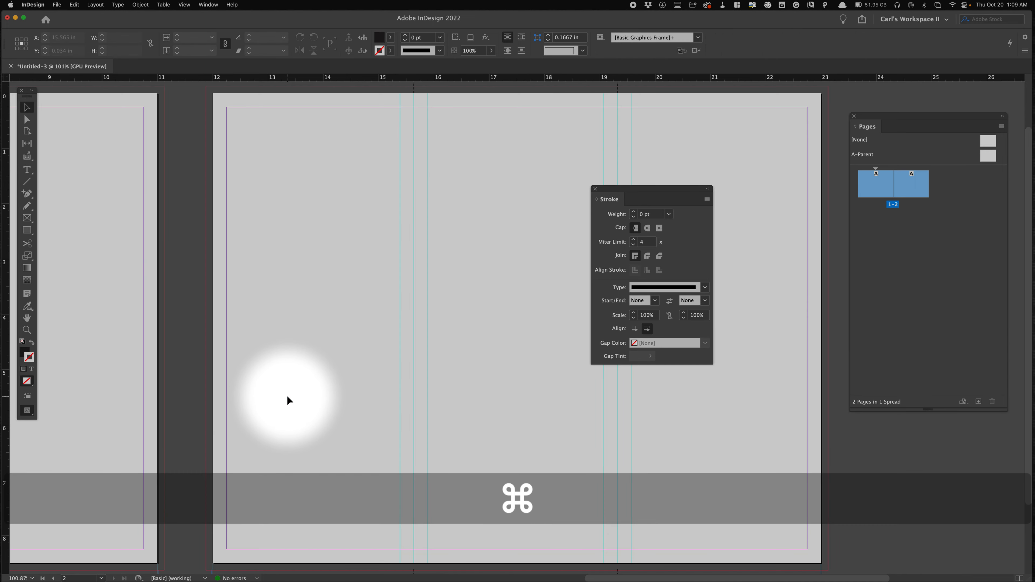
key(space)
drag(330, 316, 334, 343)
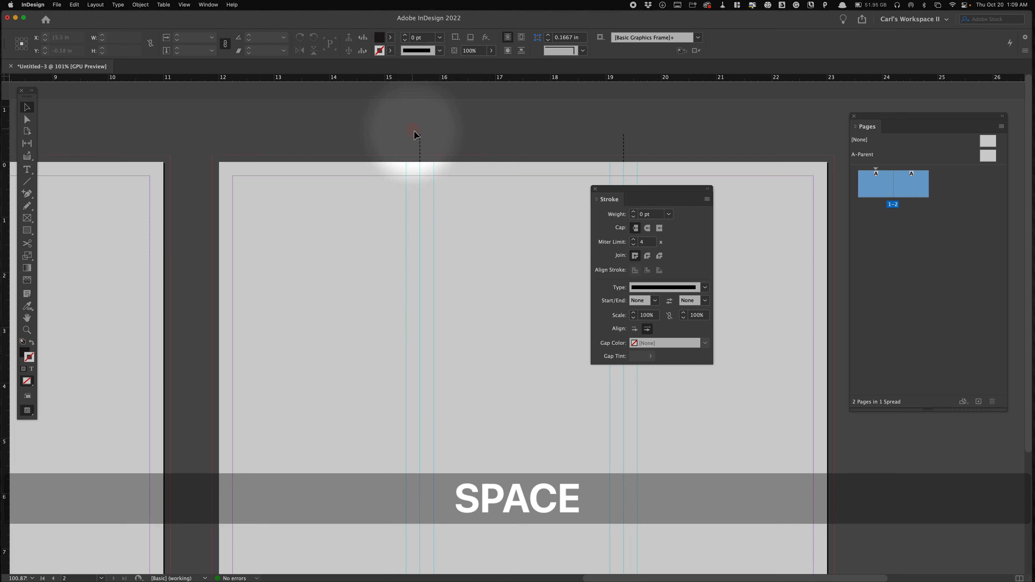
click(421, 141)
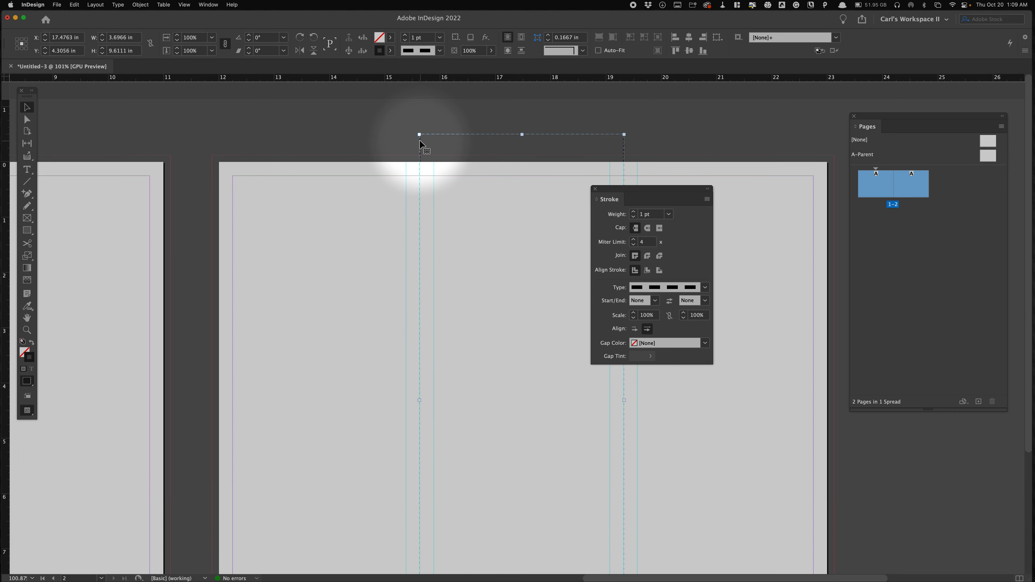
key(space)
drag(404, 144, 667, 146)
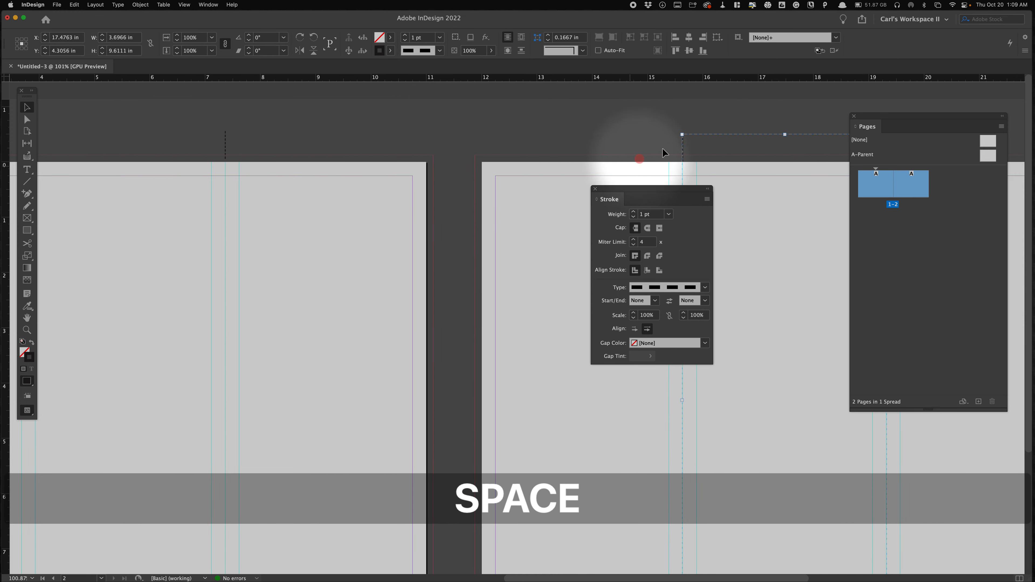
right_click(683, 149)
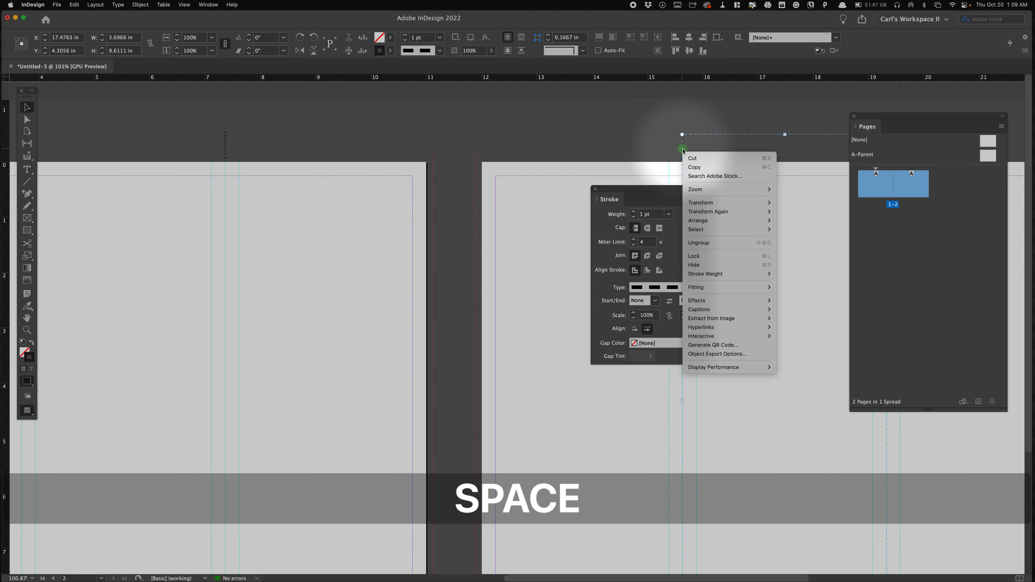
click(683, 134)
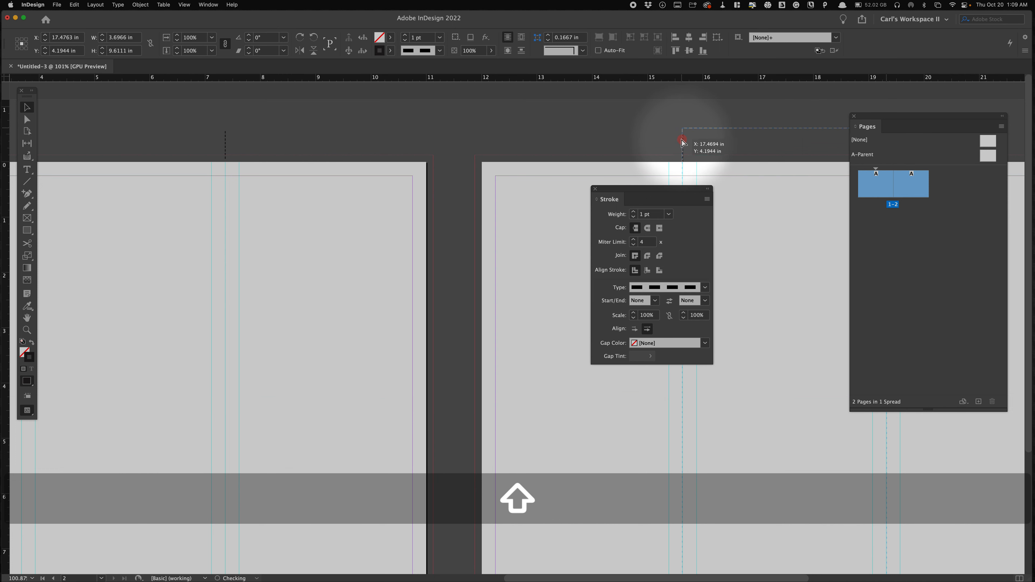
click(649, 150)
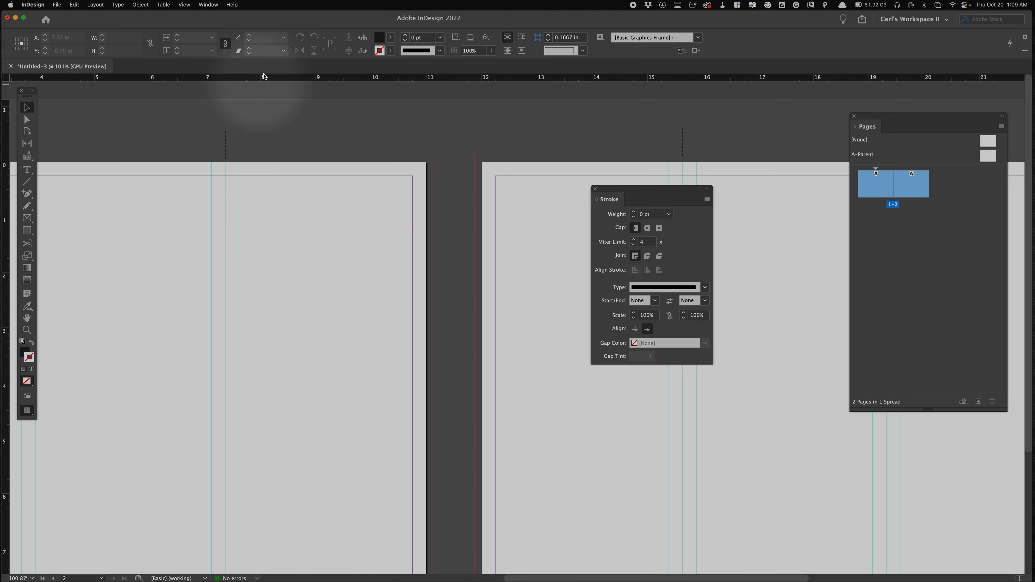
- Try to place a horizontal ruler guide at the top of the back page's fold marks, near Y -0.53 in, and undo it
drag(262, 80, 227, 129)
key(z)
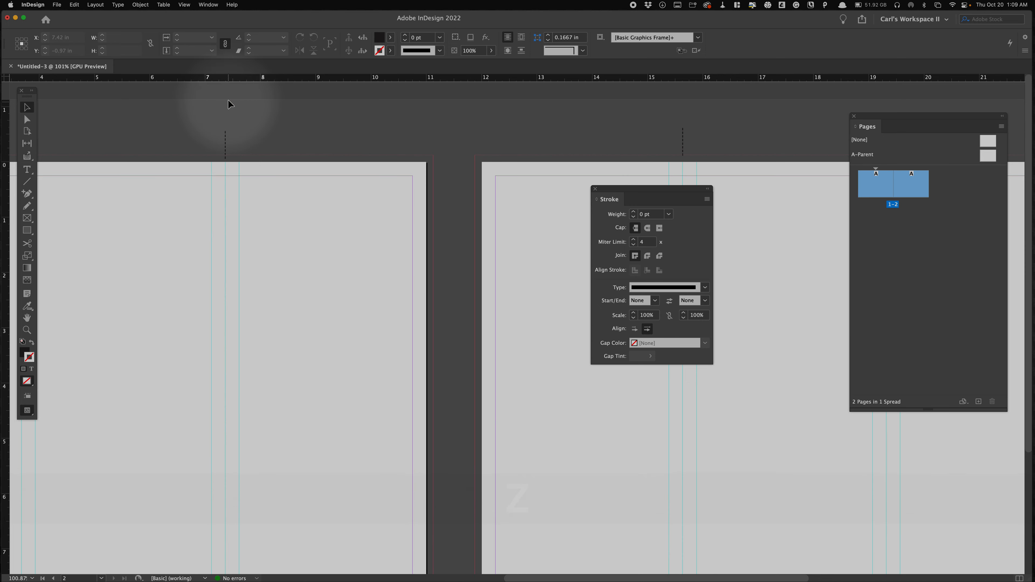
click(225, 136)
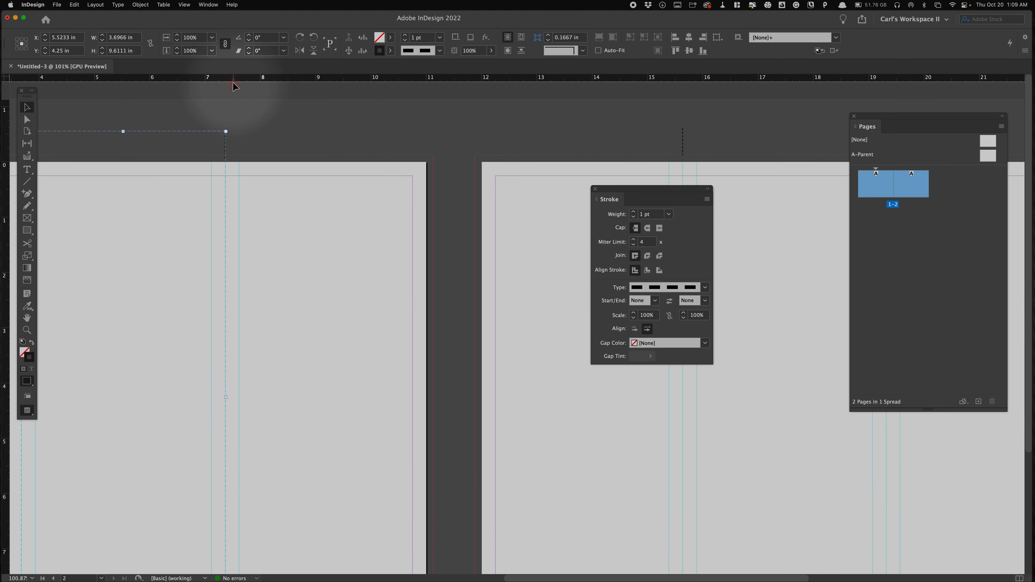
drag(226, 129, 226, 130)
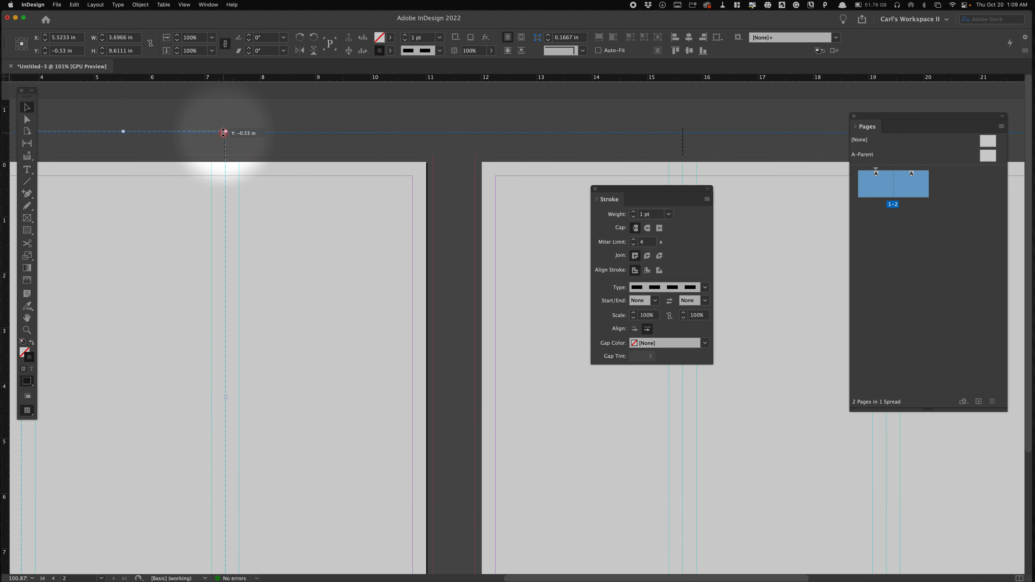
drag(223, 130, 273, 134)
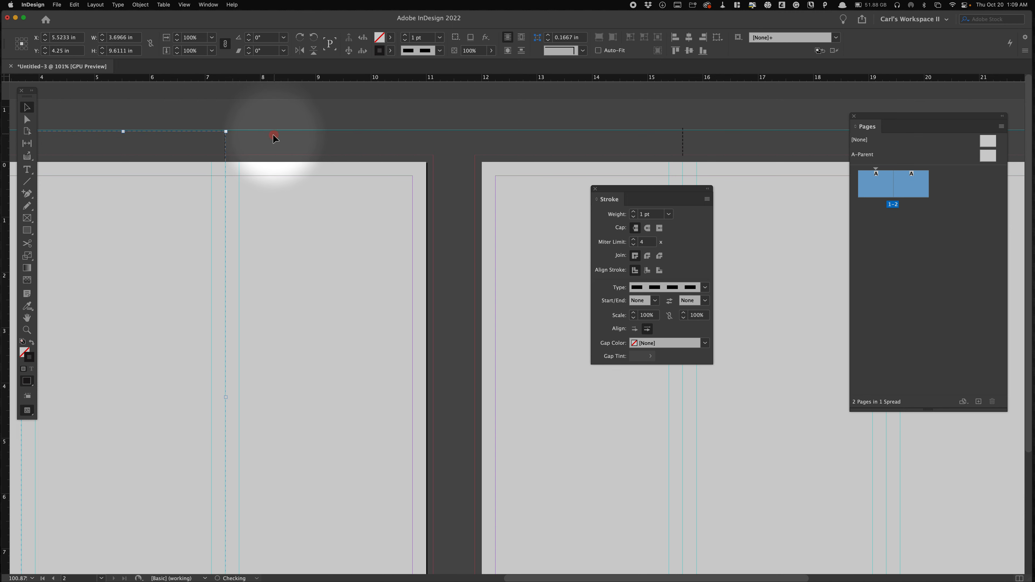
key(super+z)
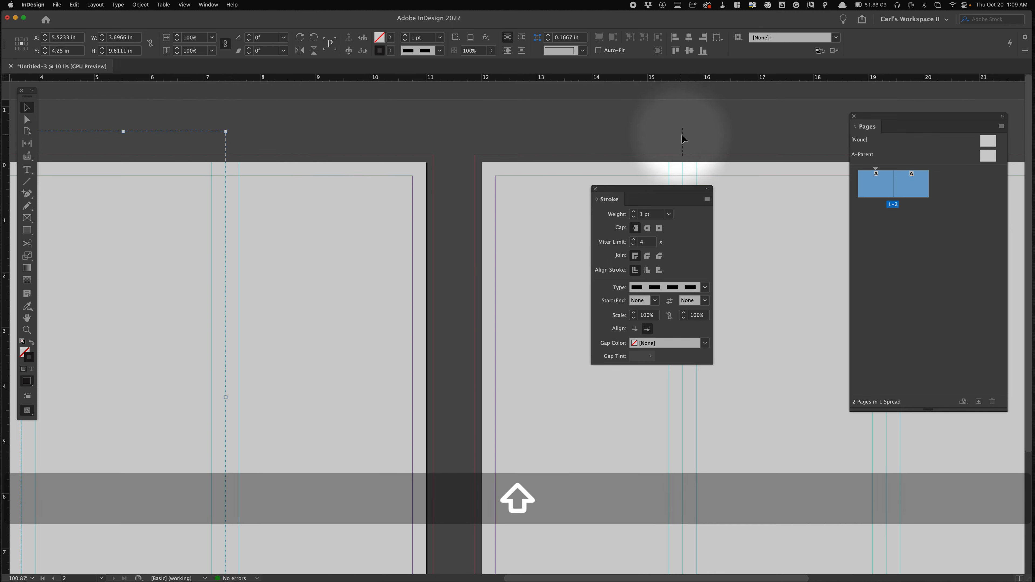
- Select the fold mark groups of both pages, align their top edges, and nudge them slightly down toward the pages
shift+click(682, 138)
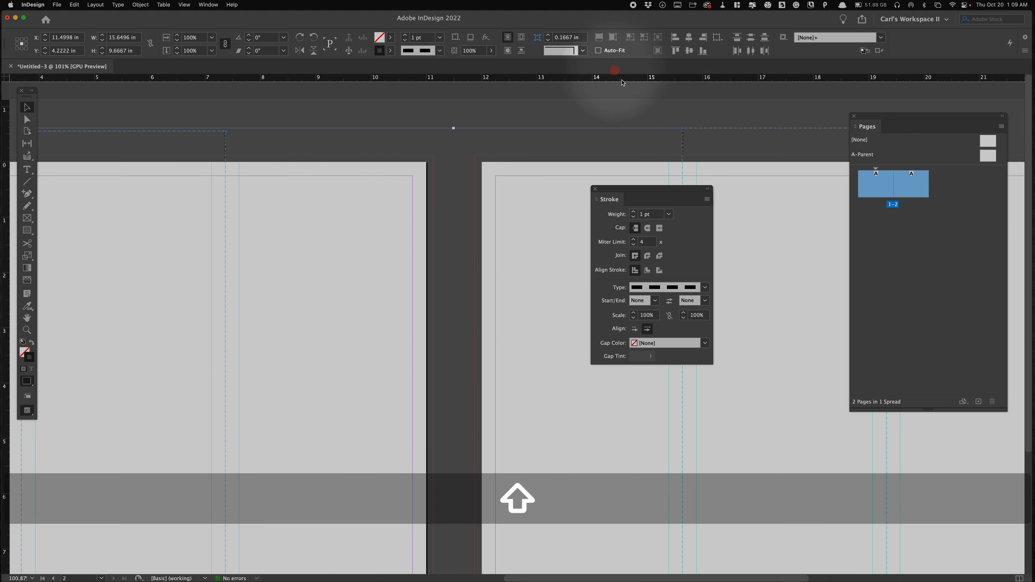
click(675, 51)
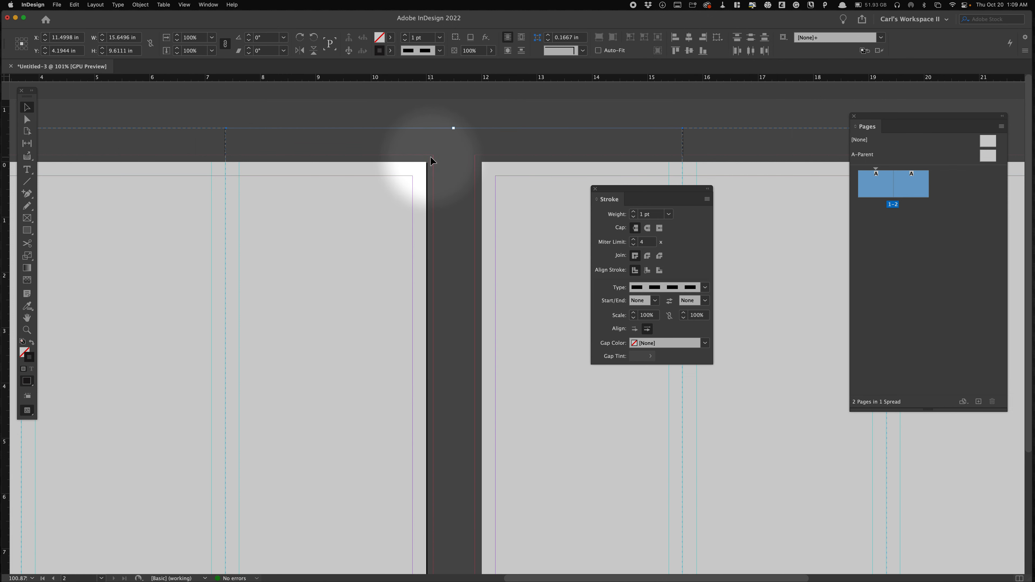
key(Down)
key(Down)
key(Down)
key(Down)
key(Down)
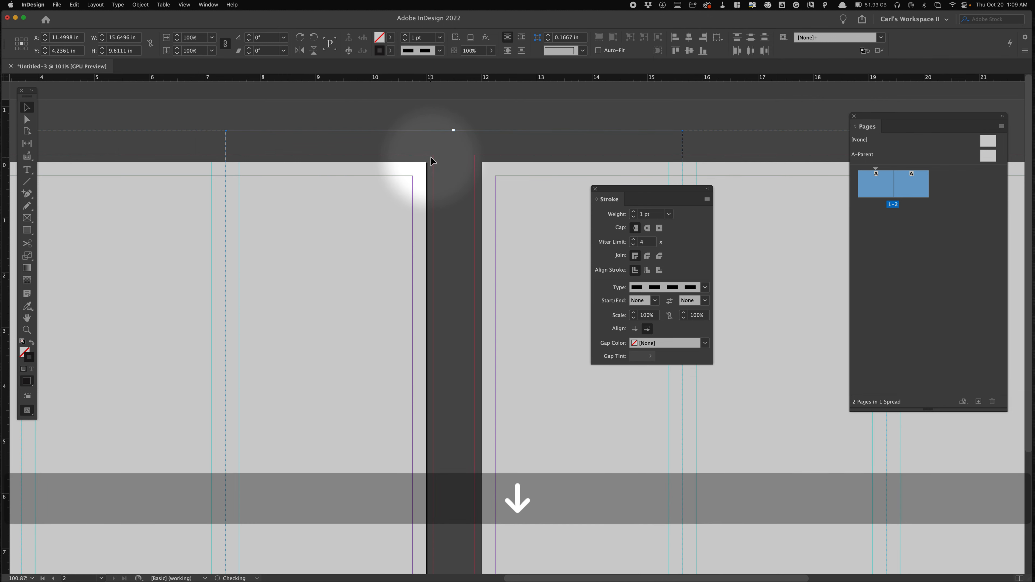
click(408, 123)
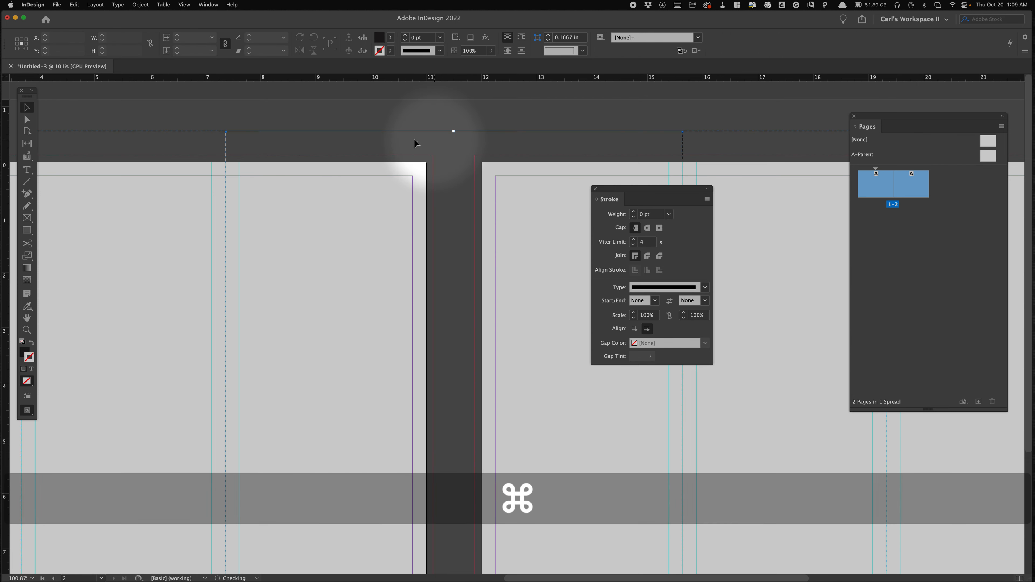
- Deselect the fold marks, close the Stroke panel, and bring the marks below the front page into view
super+click(240, 133)
key(space)
drag(250, 177, 464, 234)
key(Down)
click(432, 416)
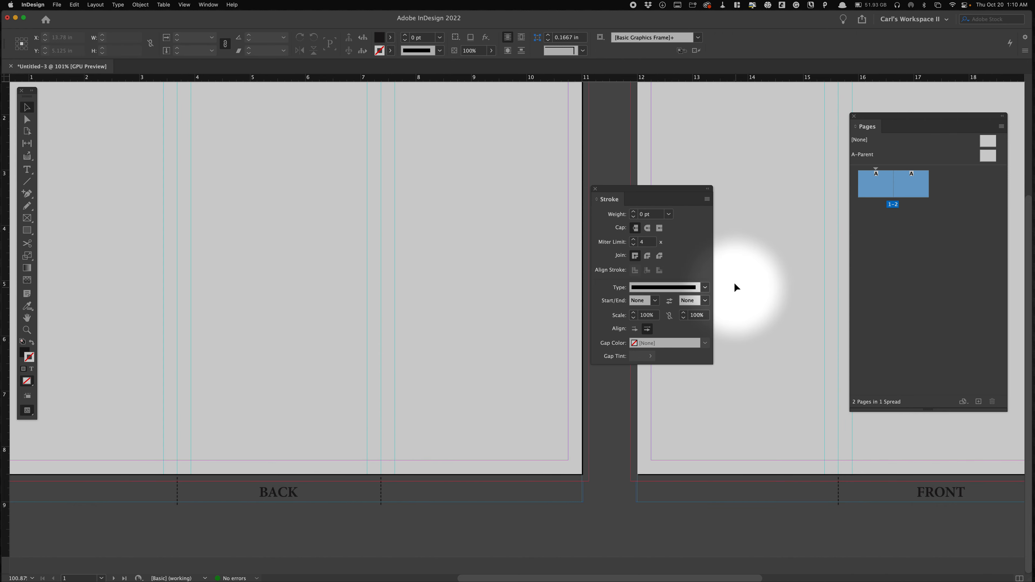
scroll(750, 249, left, 1)
mouse_move(637, 190)
mouse_down()
mouse_move(720, 235)
mouse_move(745, 281)
mouse_move(698, 214)
mouse_up()
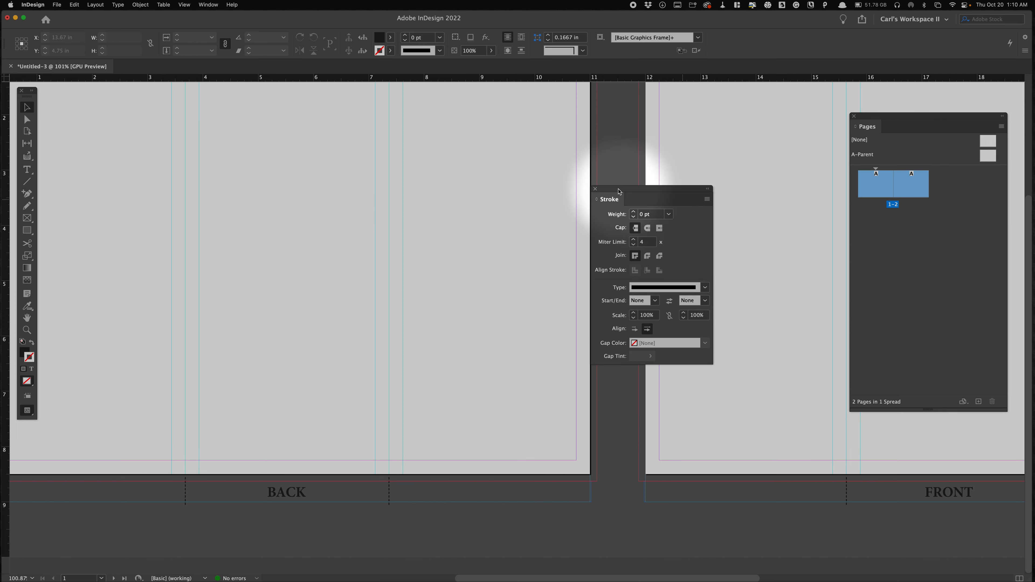
click(595, 188)
key(space)
mouse_move(720, 327)
mouse_down()
mouse_move(656, 310)
mouse_move(509, 303)
mouse_up()
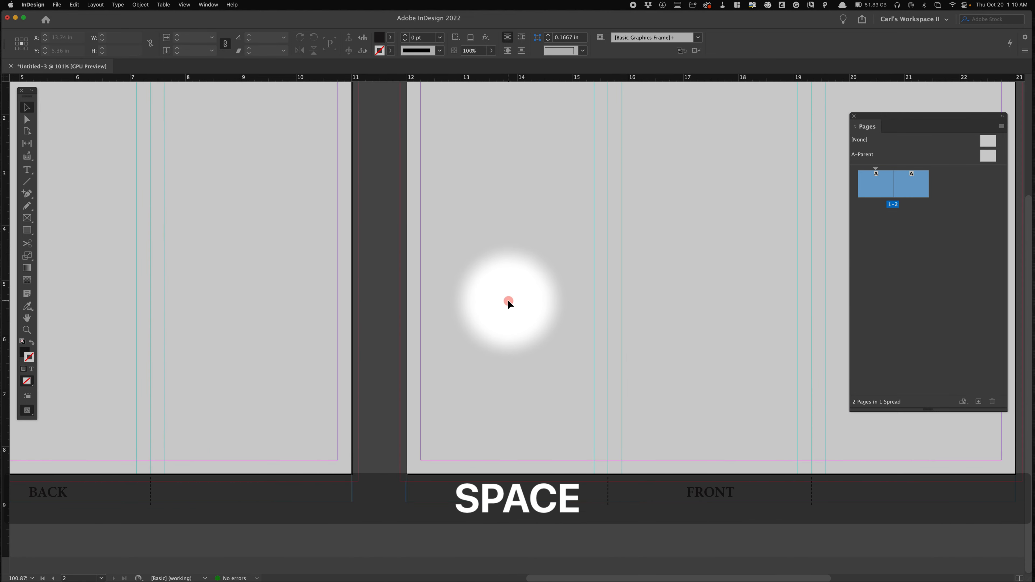
- Set the stroke weight of the front page's fold marks and the BACK slug label frame to 0.25 pt, then deselect them
click(609, 505)
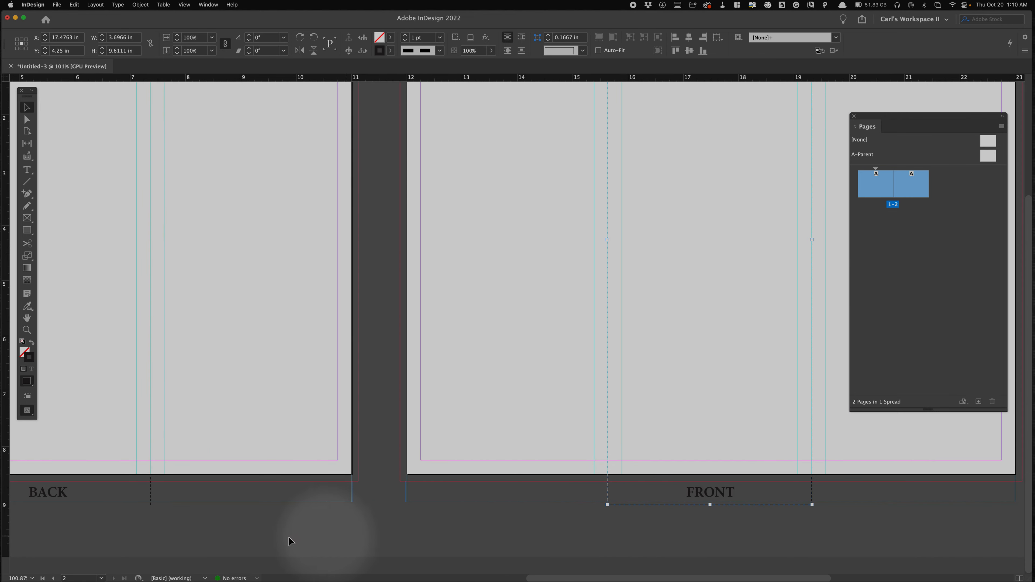
scroll(224, 536, left, 3)
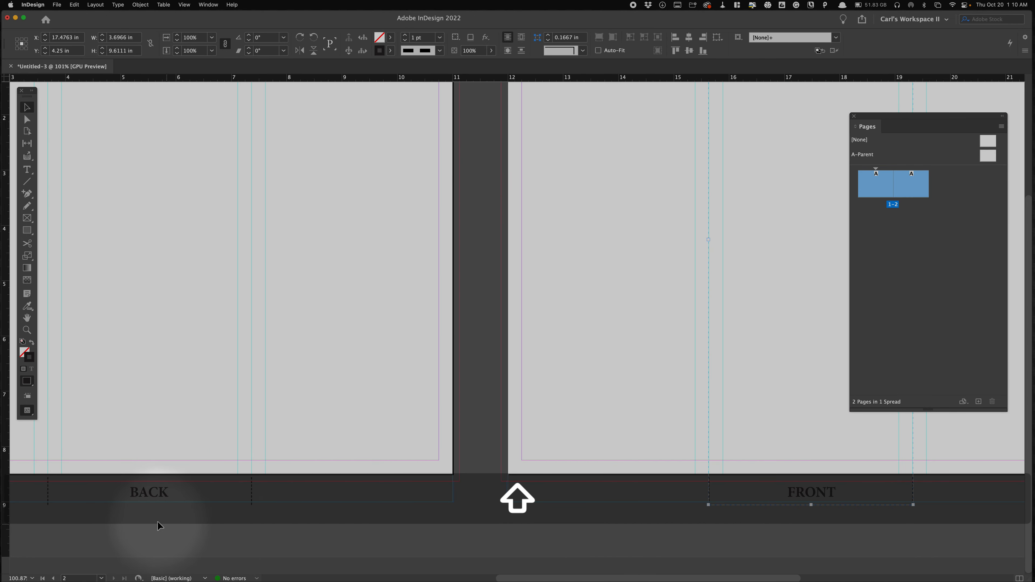
shift+click(255, 493)
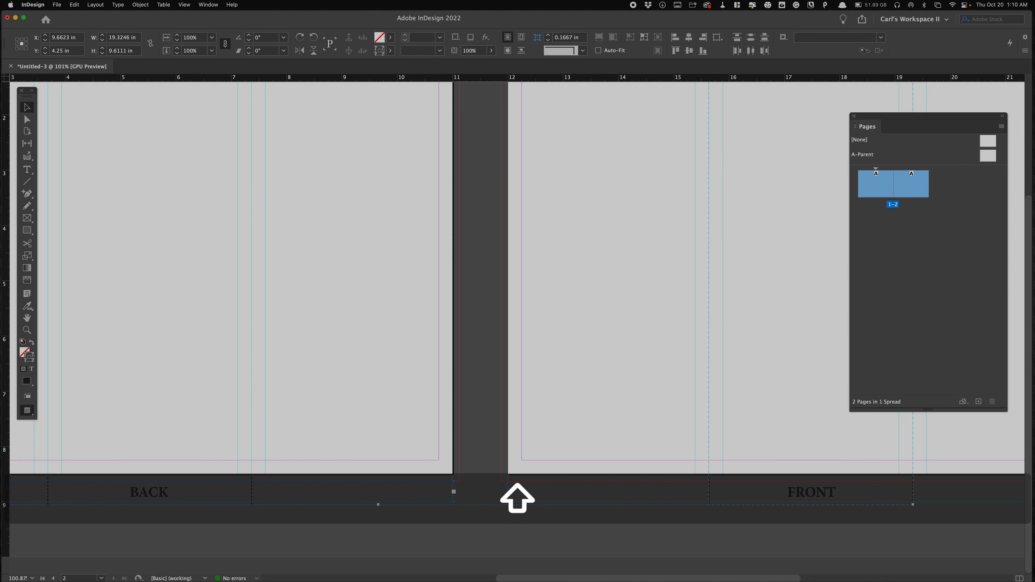
click(208, 5)
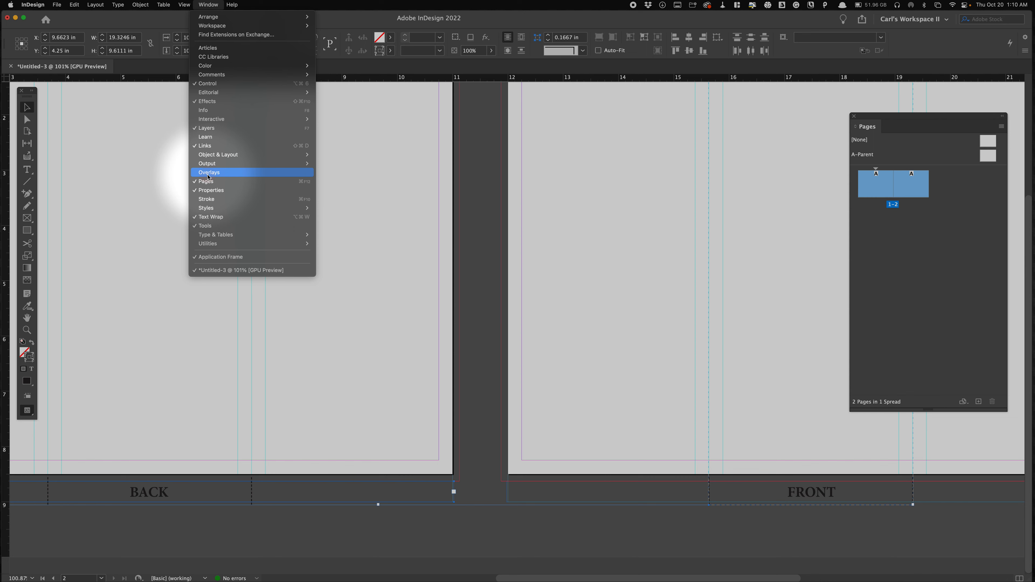
click(207, 199)
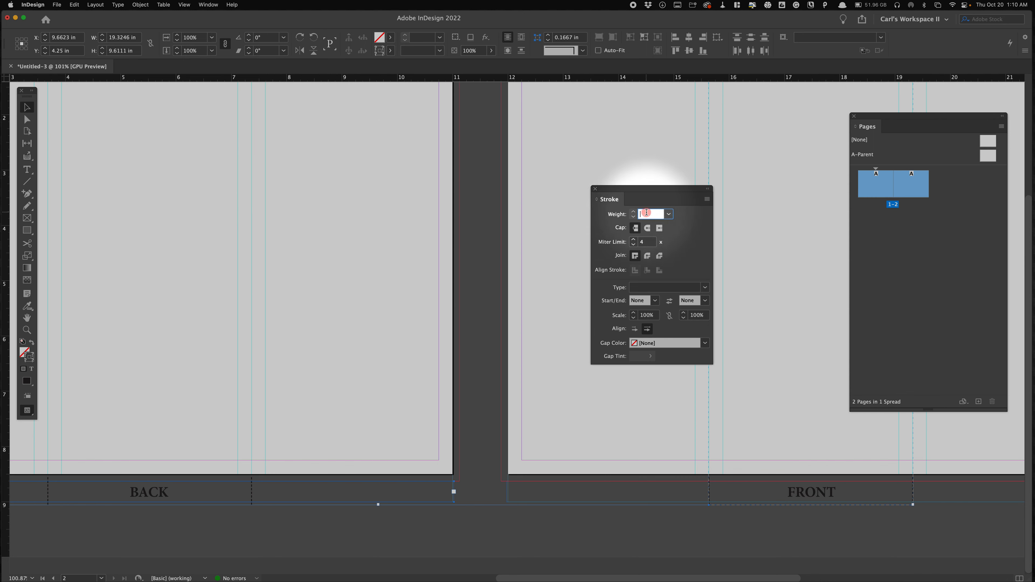
text(.25)
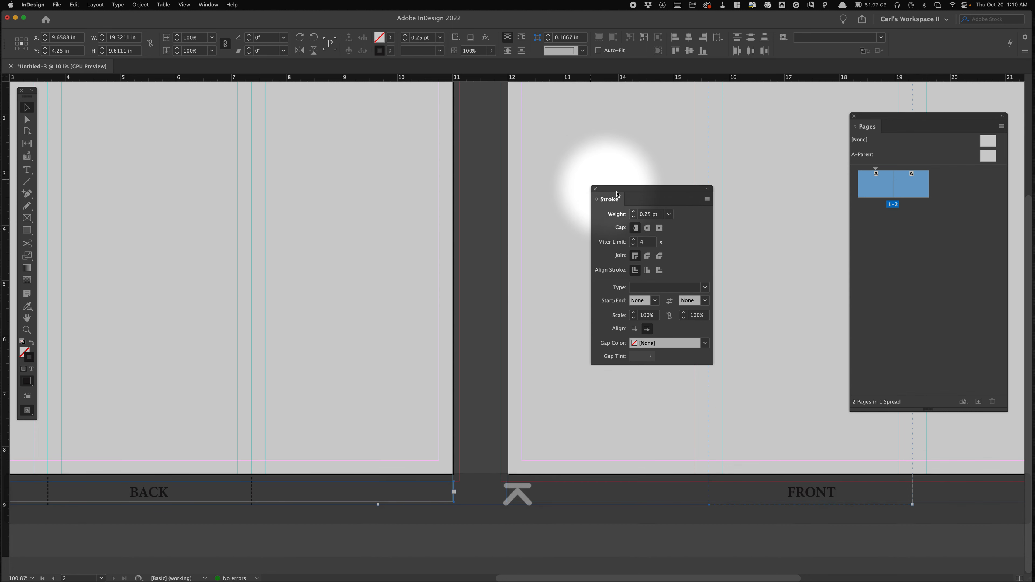
click(596, 190)
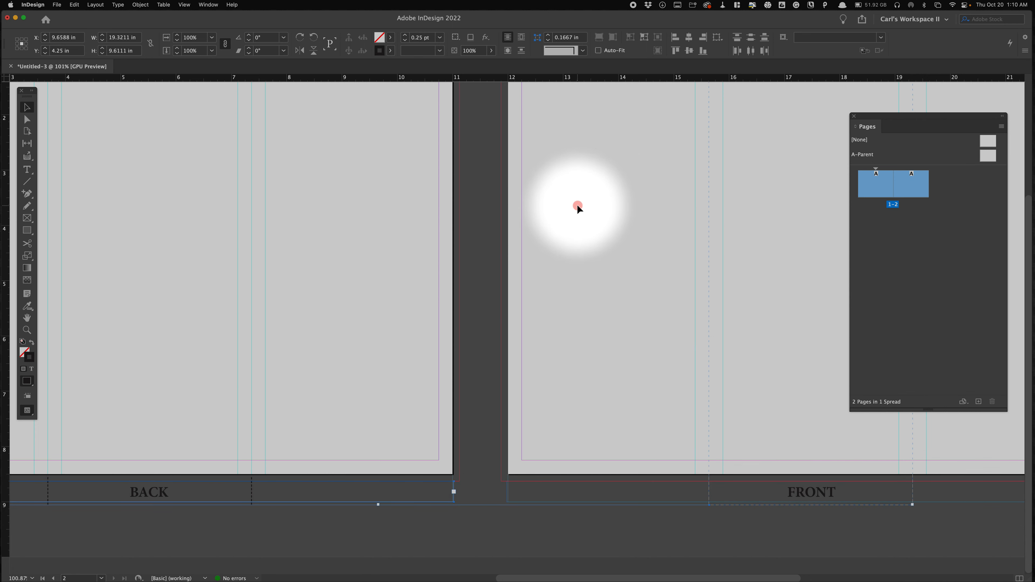
click(576, 204)
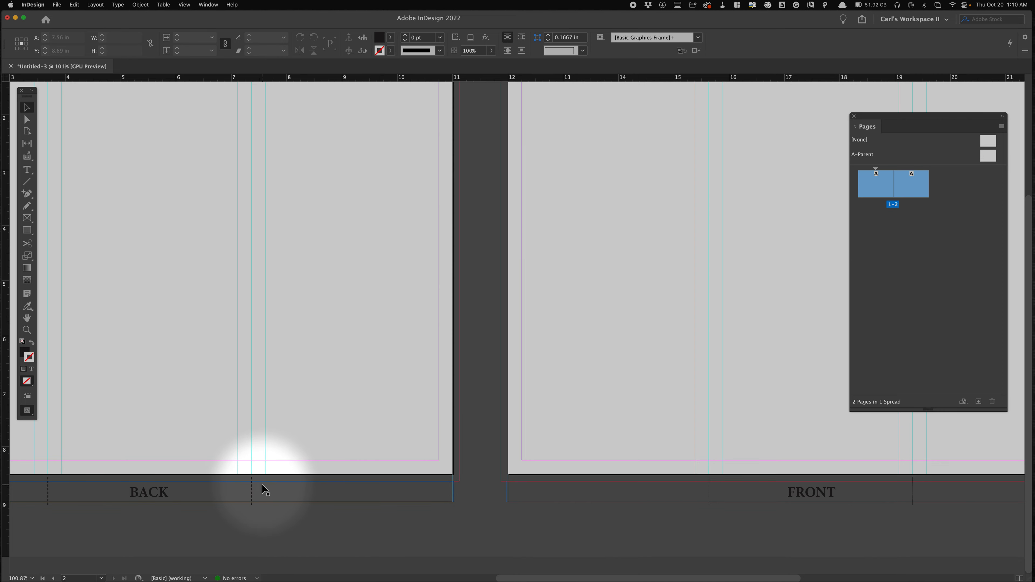
- Set the stroke weight of the back page's fold marks to 0.25 pt and deselect them
right_click(253, 492)
click(300, 135)
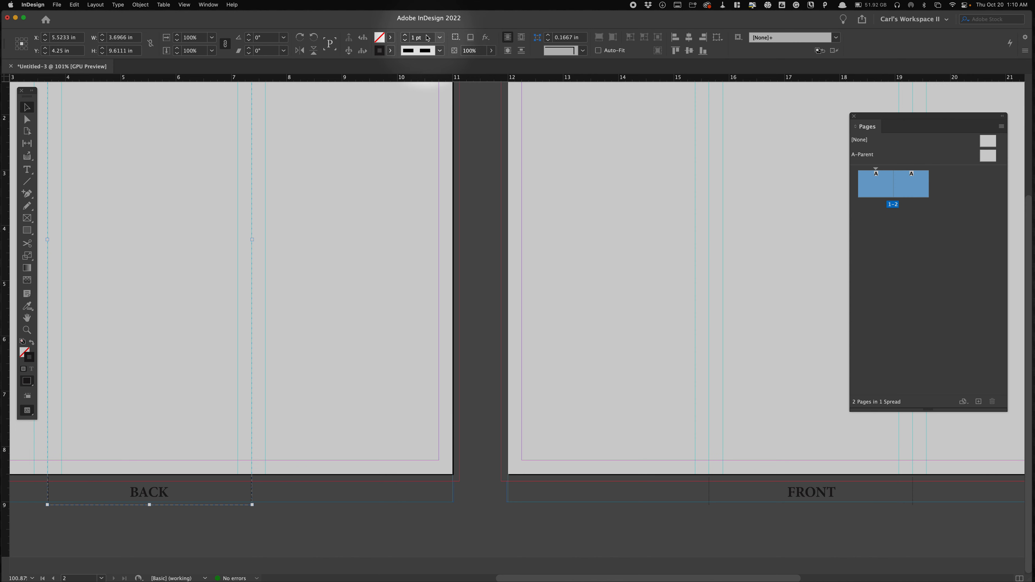
click(441, 37)
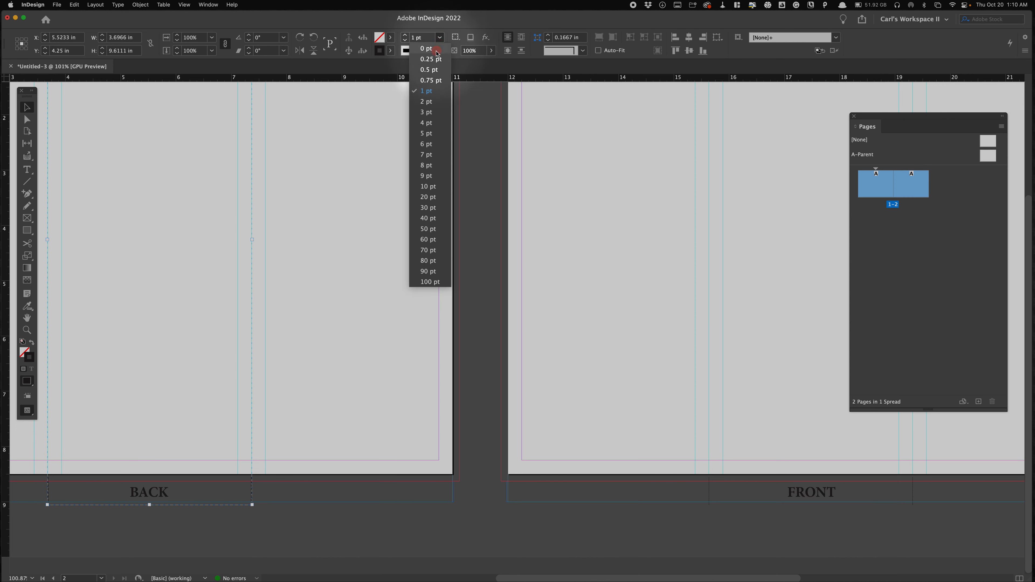
click(433, 59)
click(428, 243)
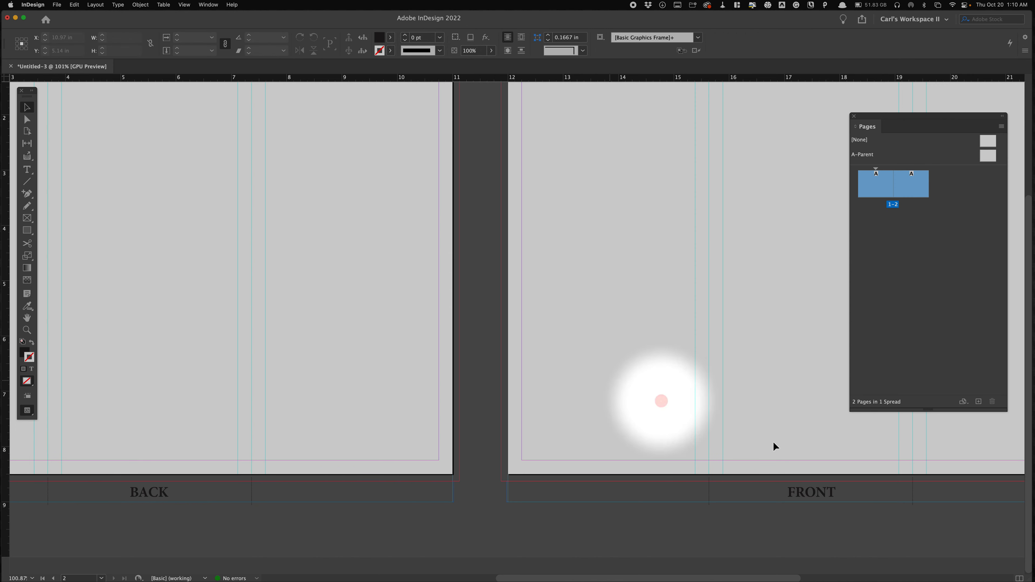
- Switch to Adobe Acrobat to consult the panel-numbering diagram in the exercise PDF, then return to the InDesign document
key(space)
drag(365, 204, 377, 344)
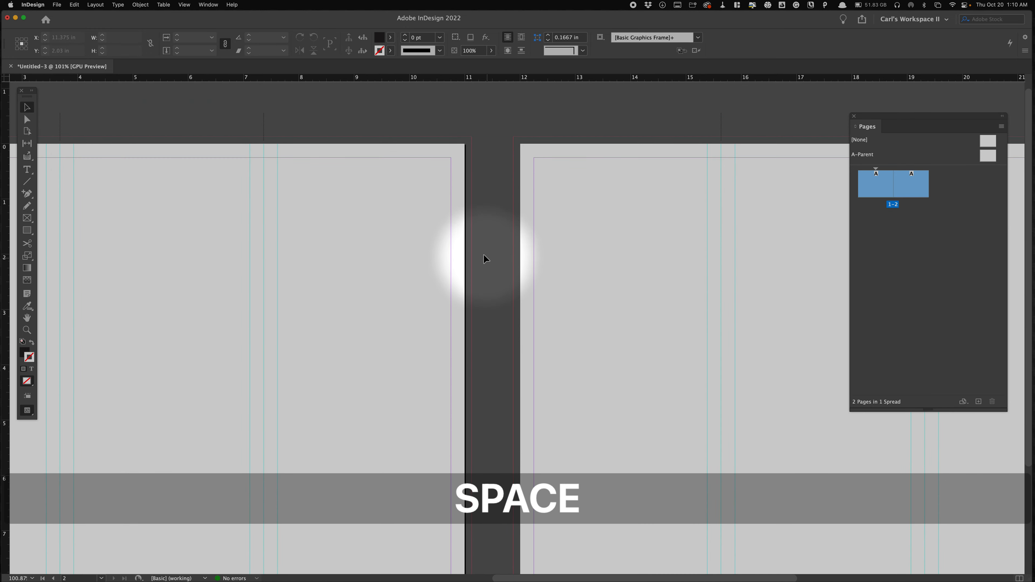
click(389, 286)
key(space)
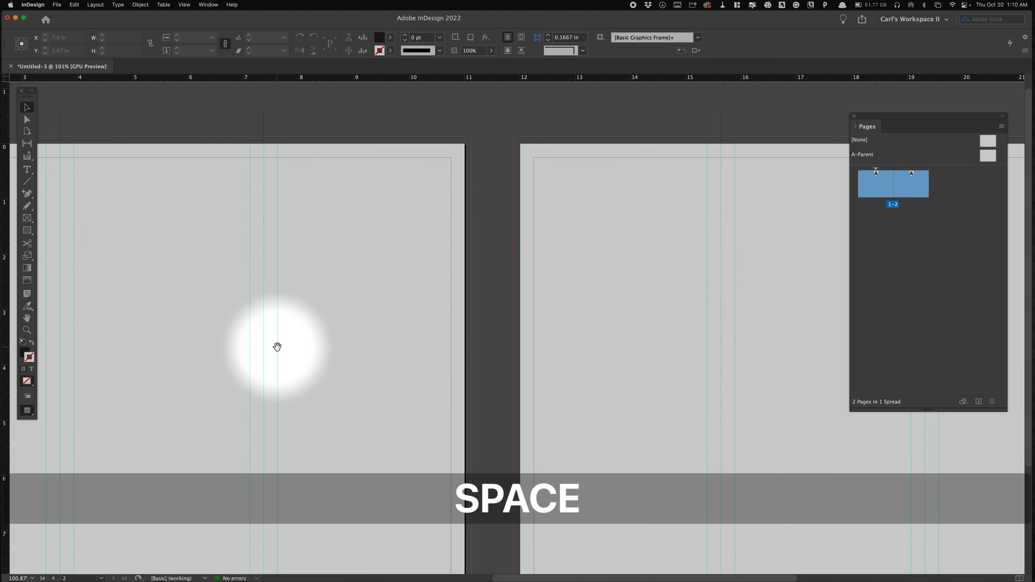
drag(277, 346, 522, 289)
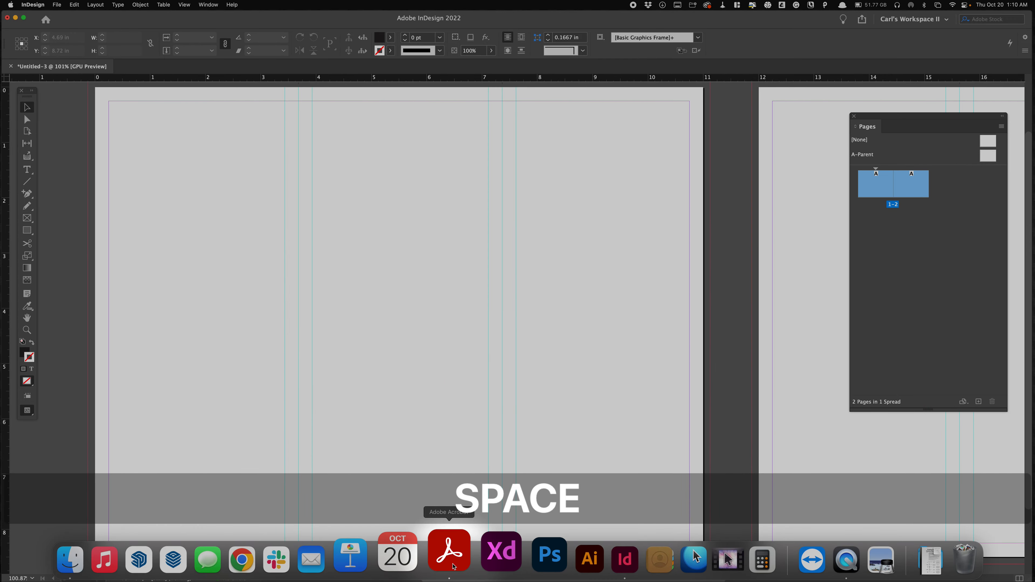
click(452, 553)
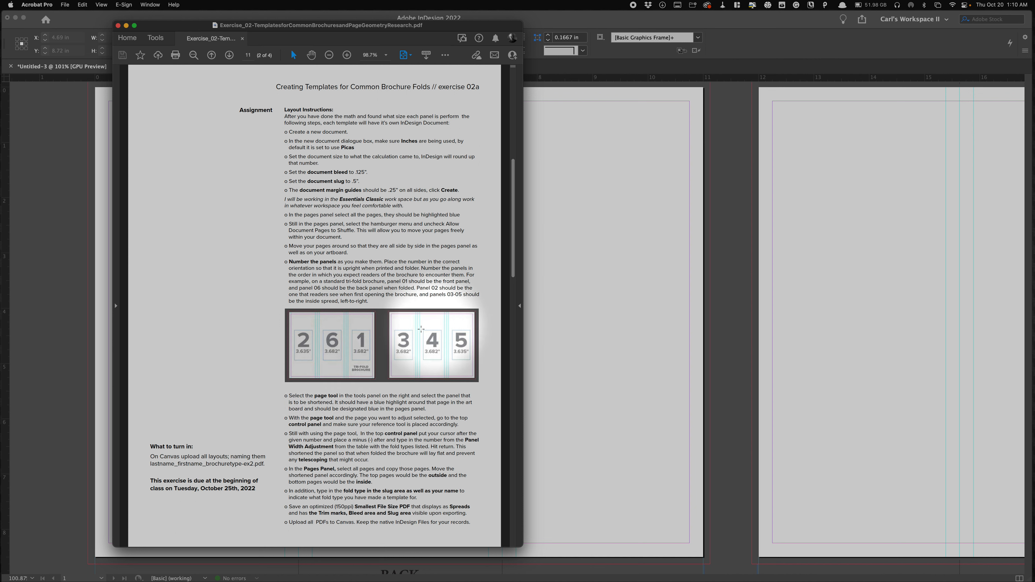
click(648, 338)
- Draw a text frame about 3.68 in wide and 1.29 in high across the front page's rightmost panel and enter 1
key(space)
drag(640, 325, 8, 301)
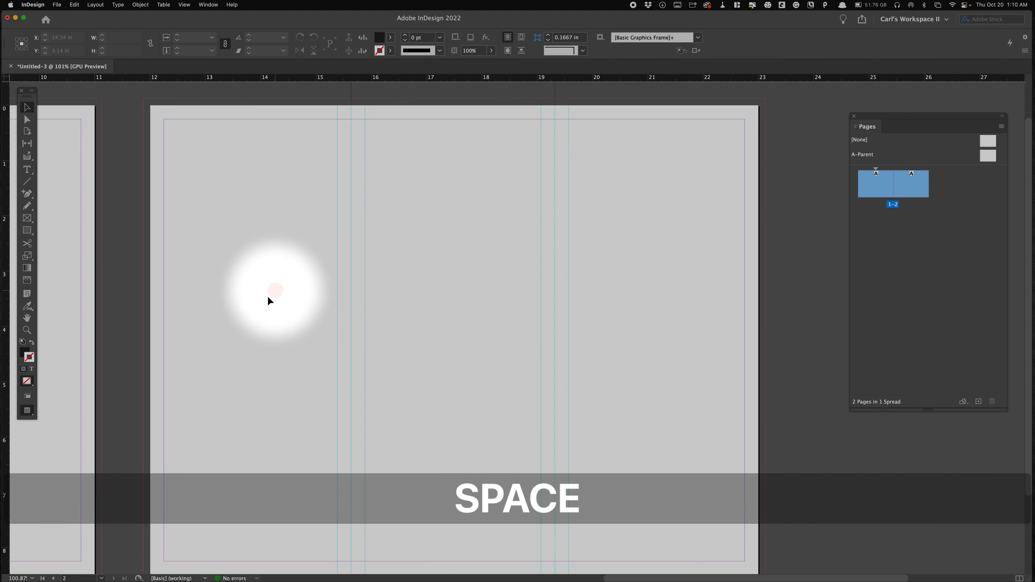
key(t)
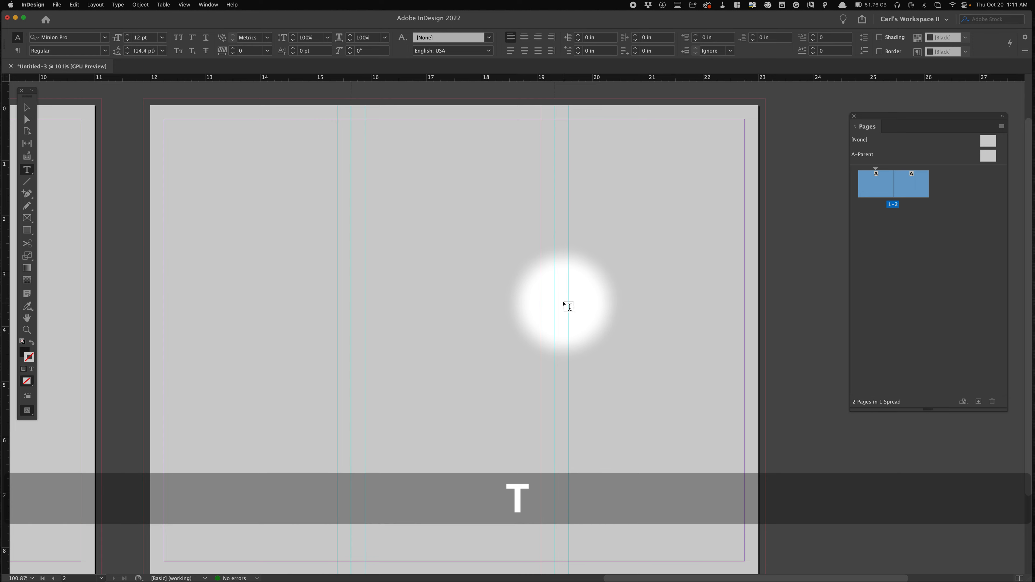
scroll(564, 303, left, 1)
drag(563, 297, 766, 368)
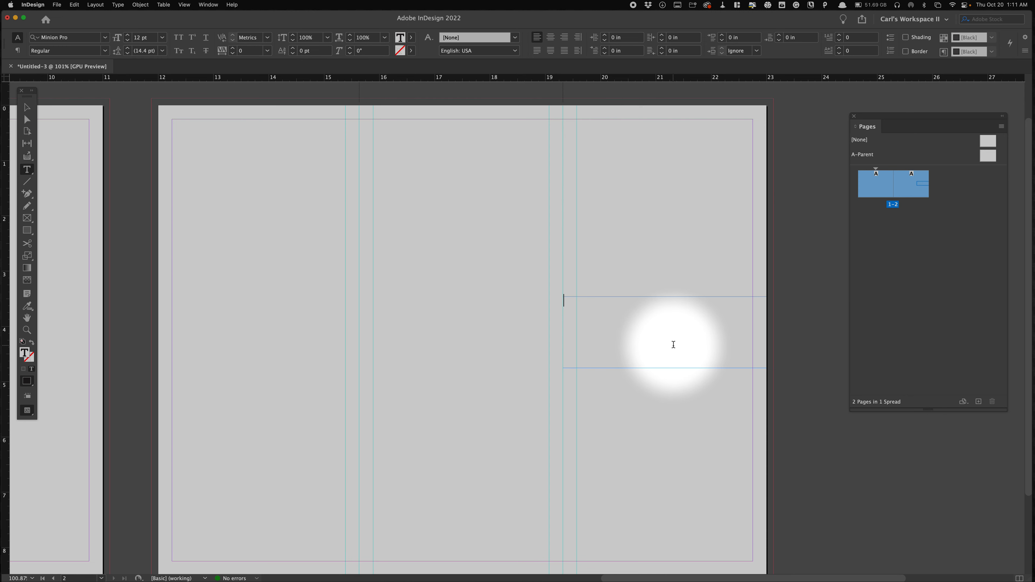
text(1)
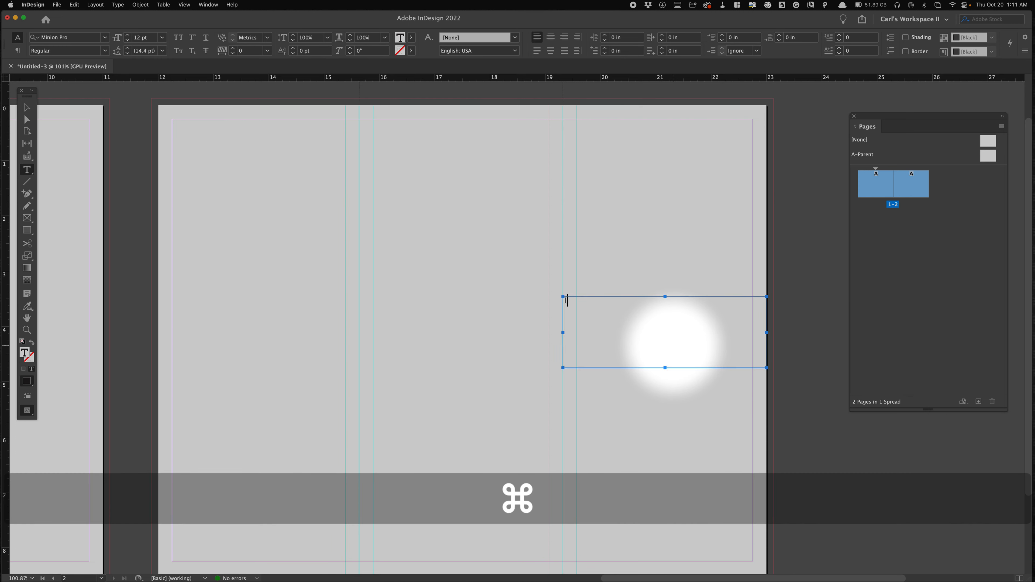
- Center the panel number 1 in its text frame and set its font size to 72 pt
key(super+a)
text(C)
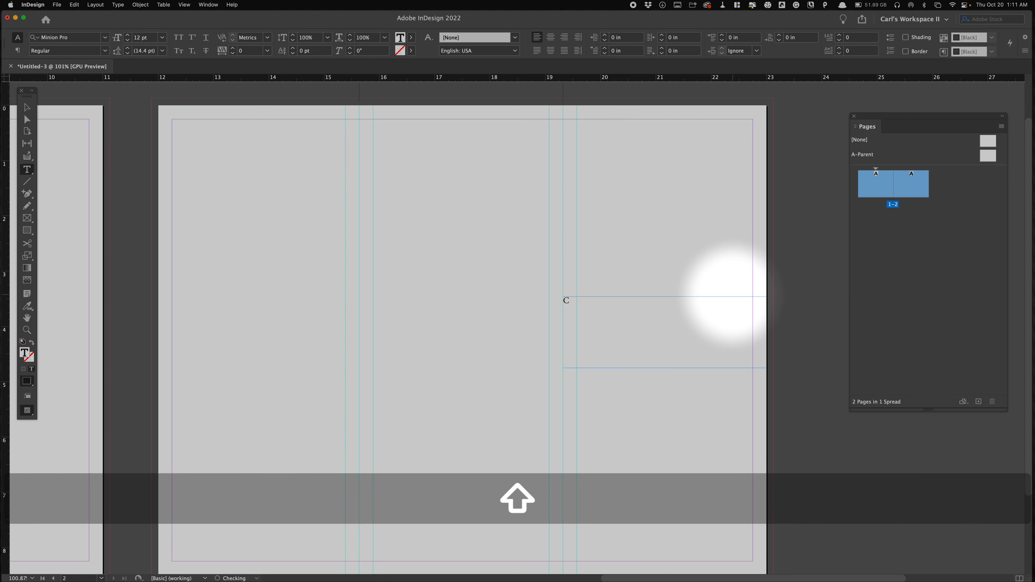
key(super+shift+c)
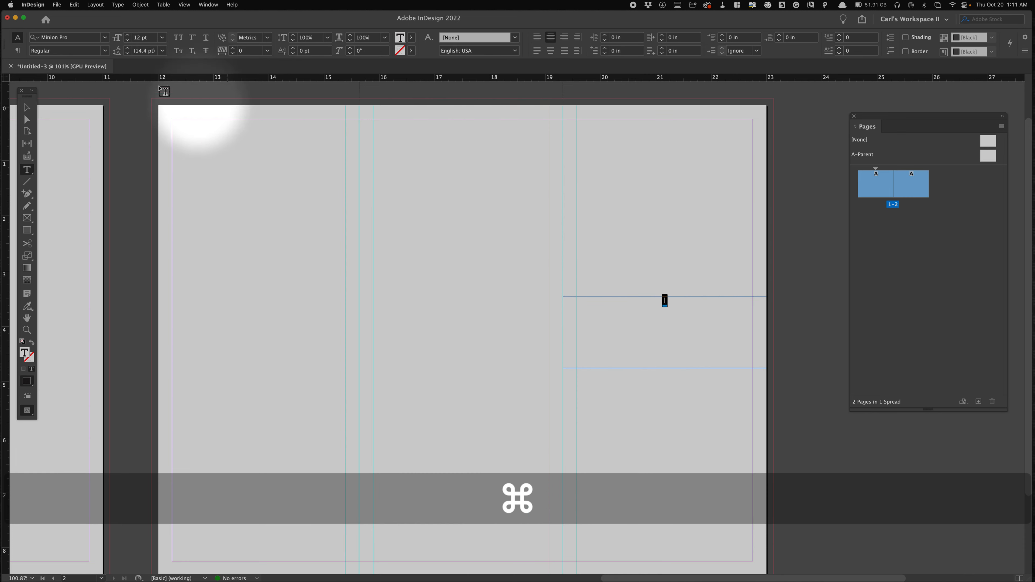
click(162, 42)
click(151, 201)
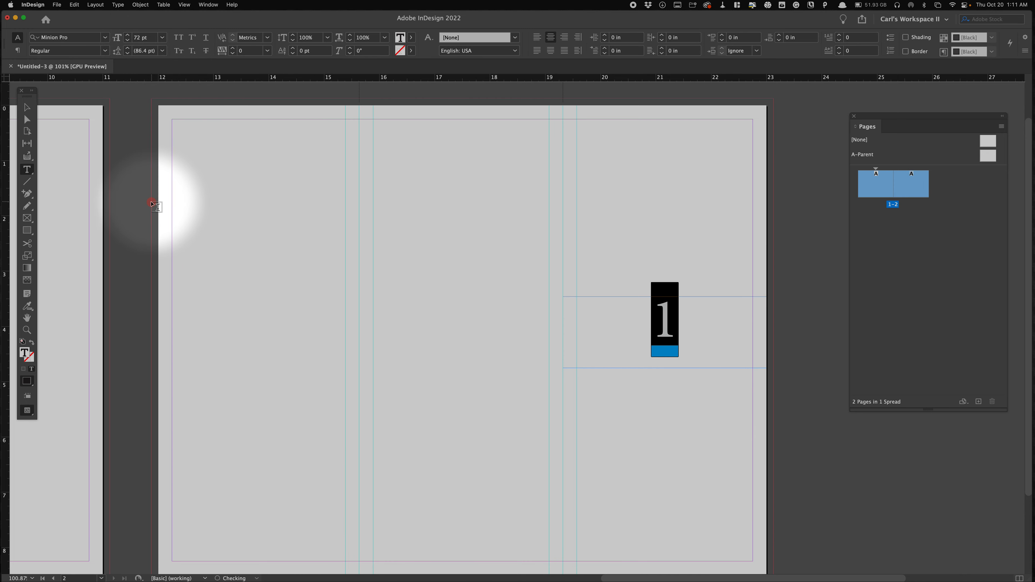
- Extend the number's text frame downward to a height of 2.89 in
click(26, 109)
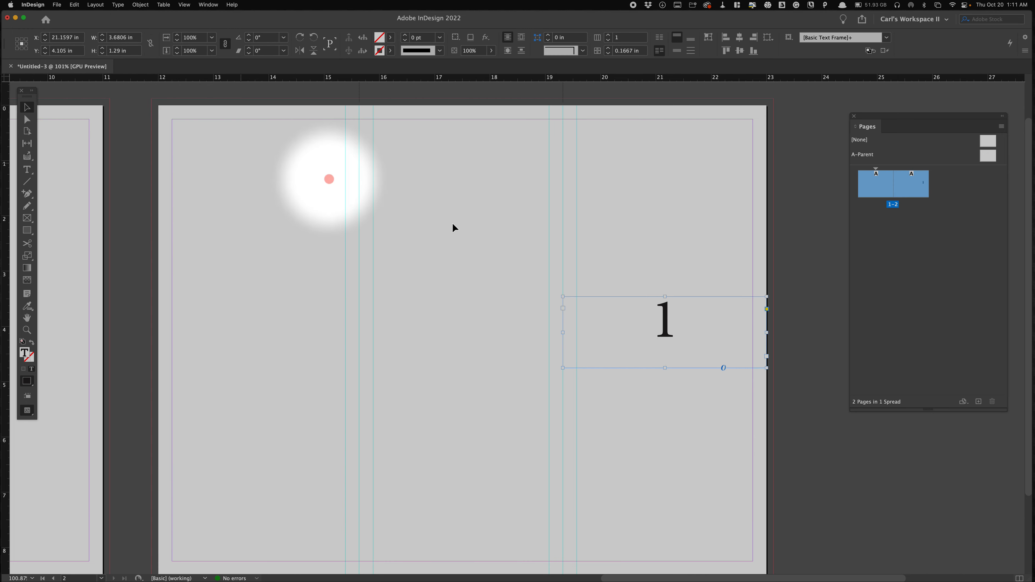
scroll(639, 388, right, 1)
drag(655, 368, 657, 454)
key(r)
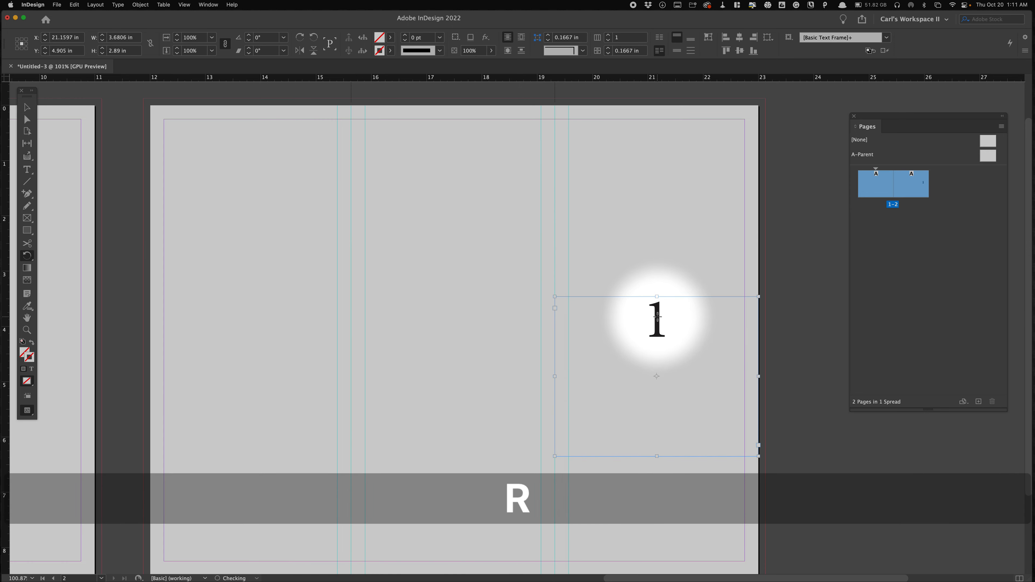
- Add a new line below the number 1 and set its font size to 24 pt
key(t)
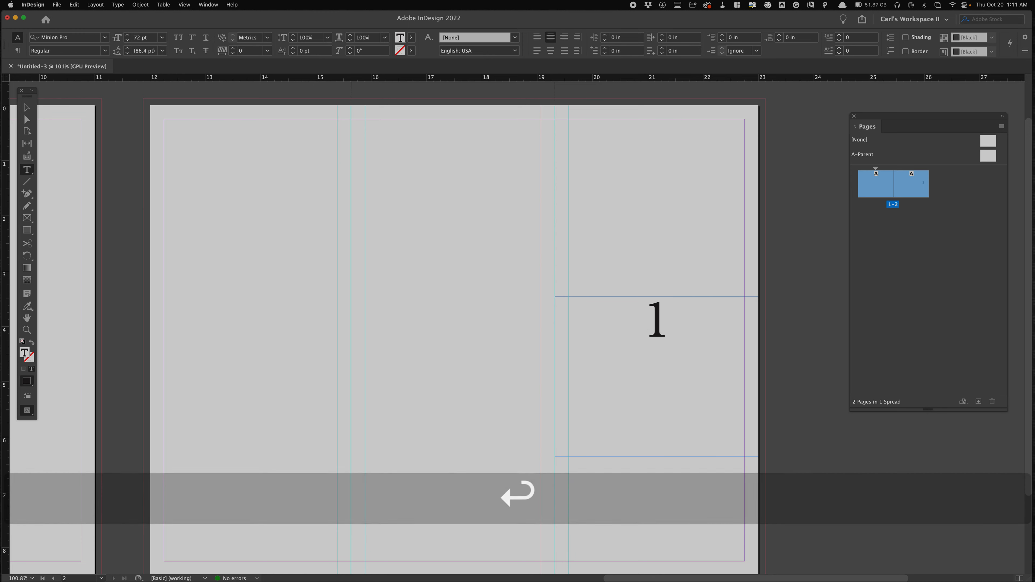
click(163, 37)
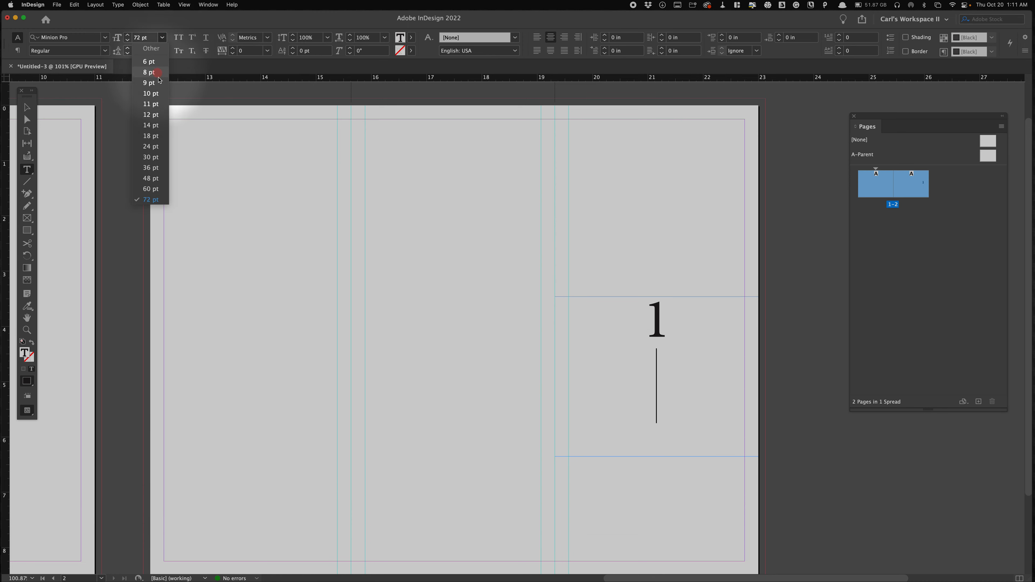
click(157, 147)
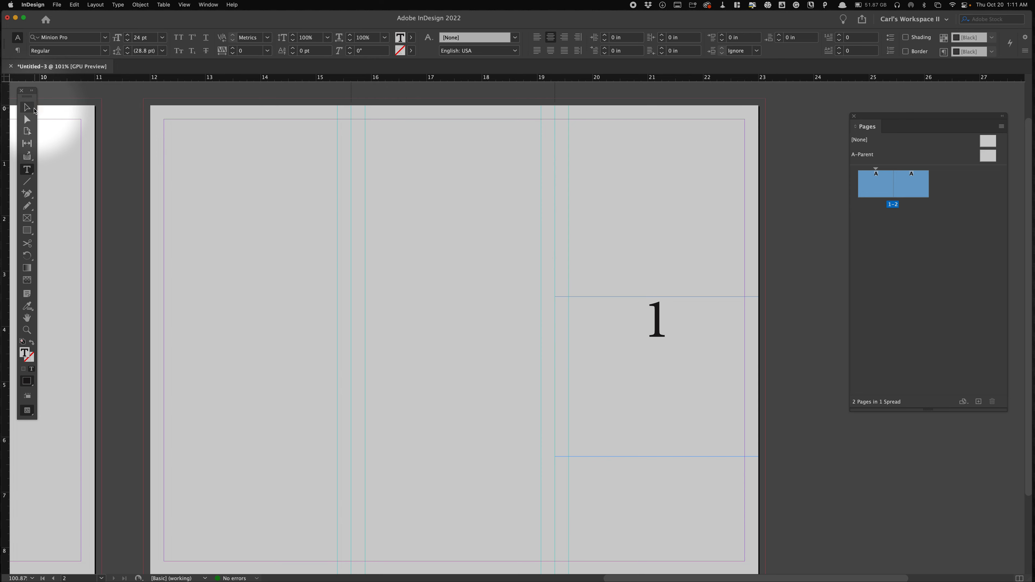
- Copy the label frame's width and paste it on the line below the number 1
click(26, 108)
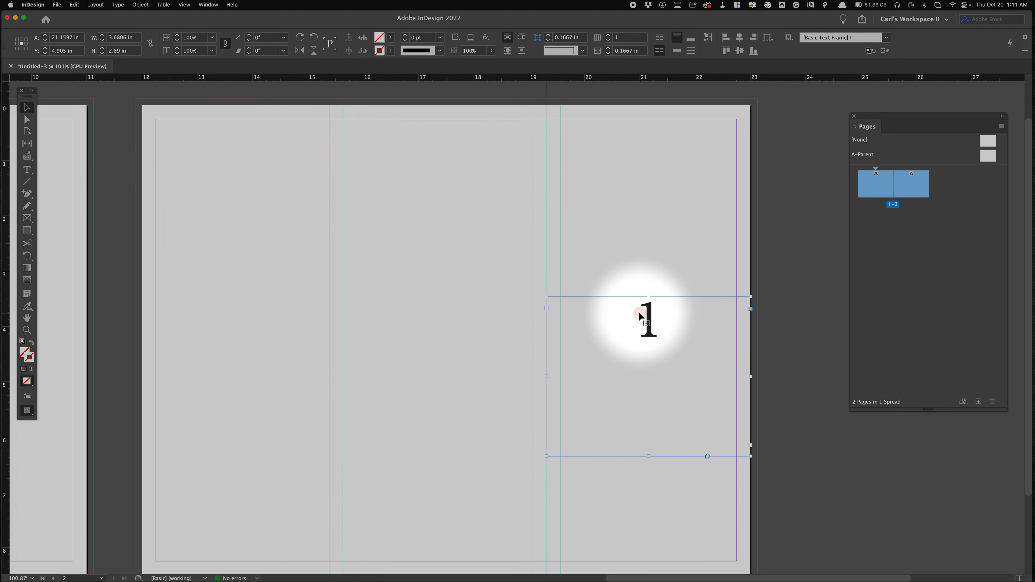
click(644, 312)
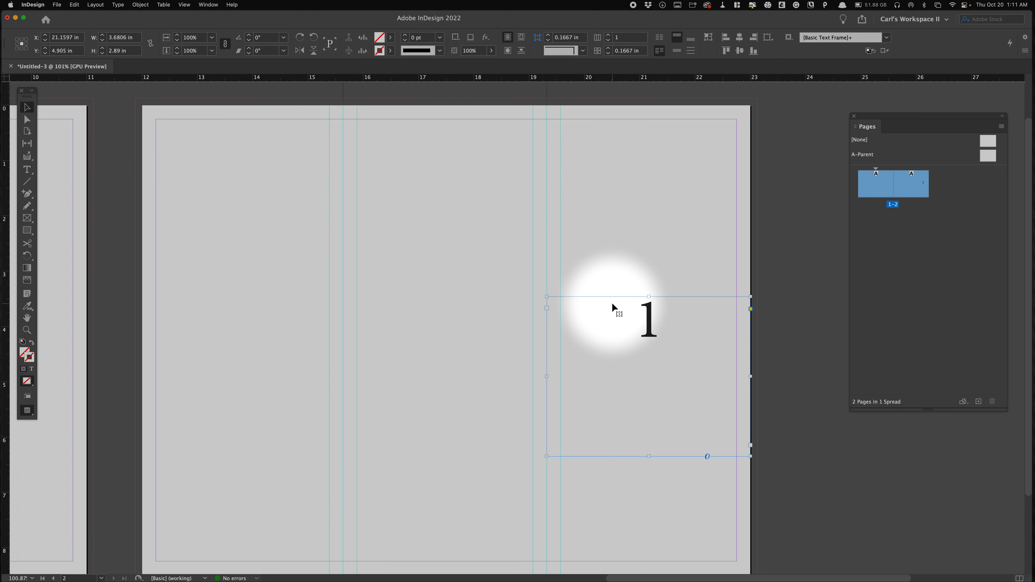
triple_click(136, 37)
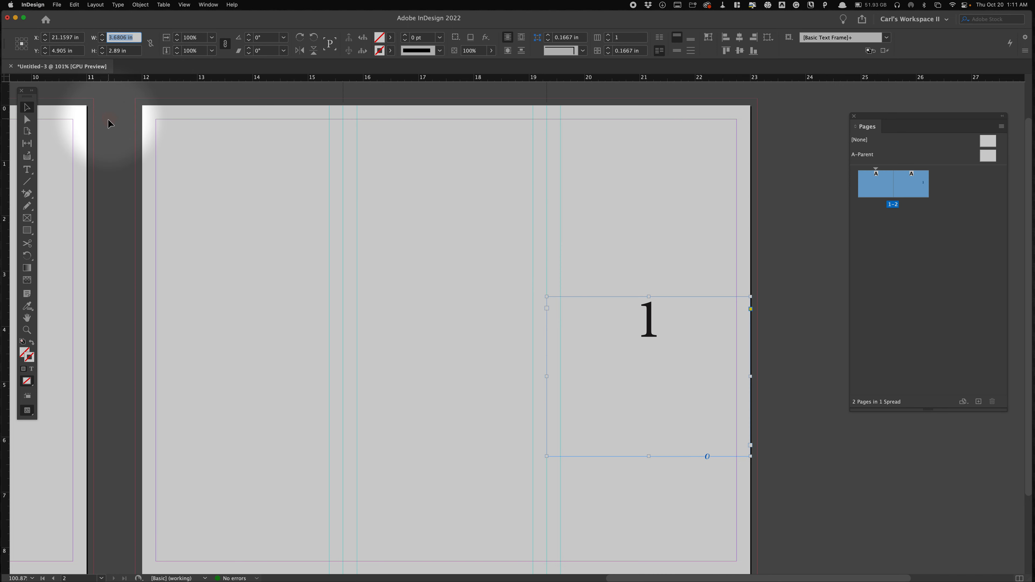
key(super+c)
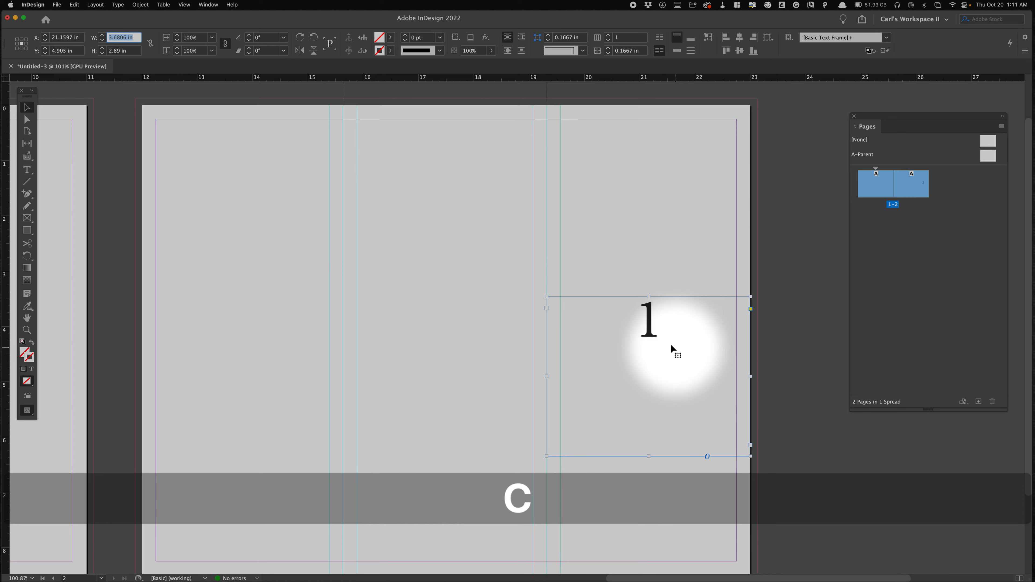
click(648, 335)
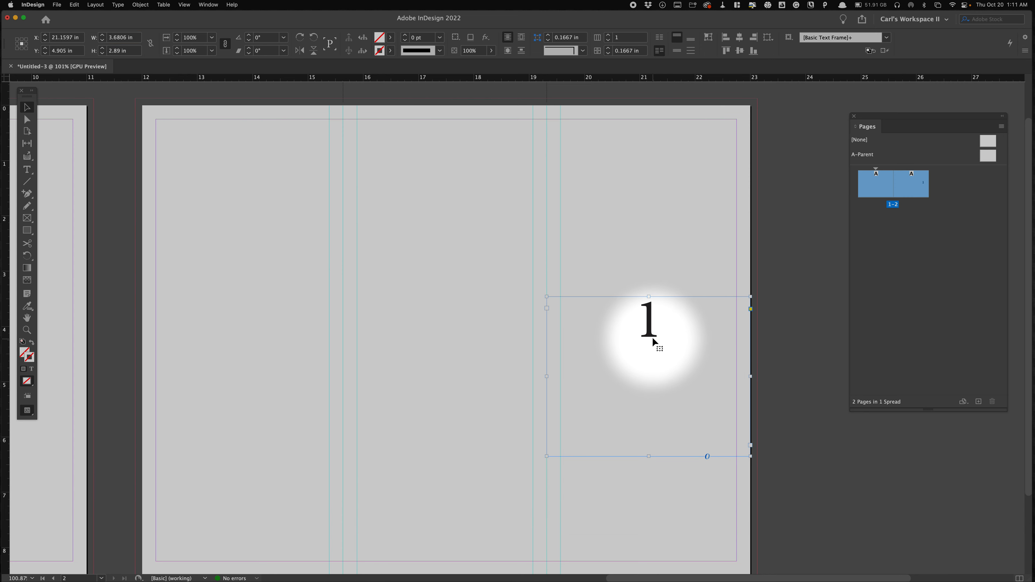
double_click(651, 334)
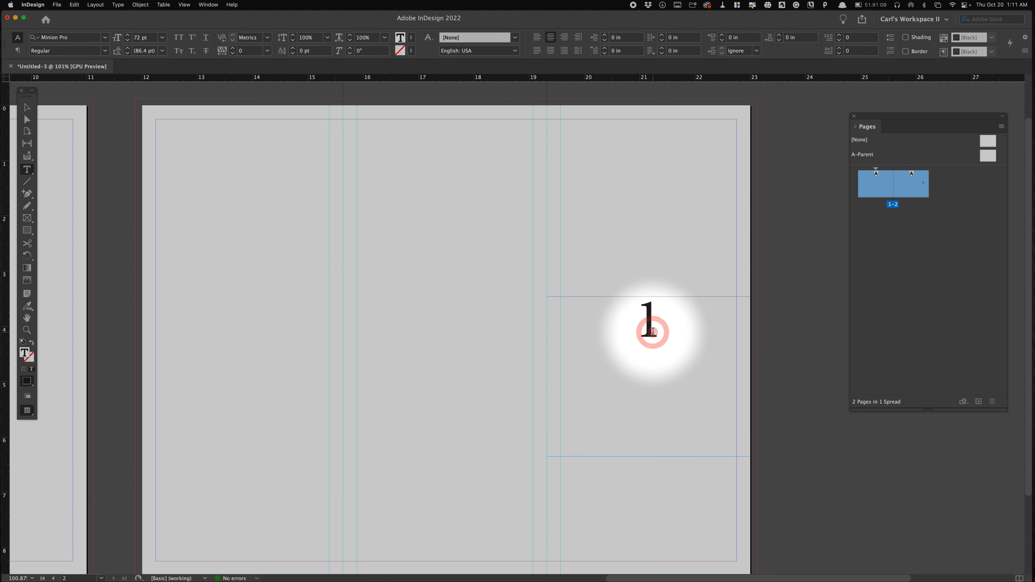
key(Down)
key(super+v)
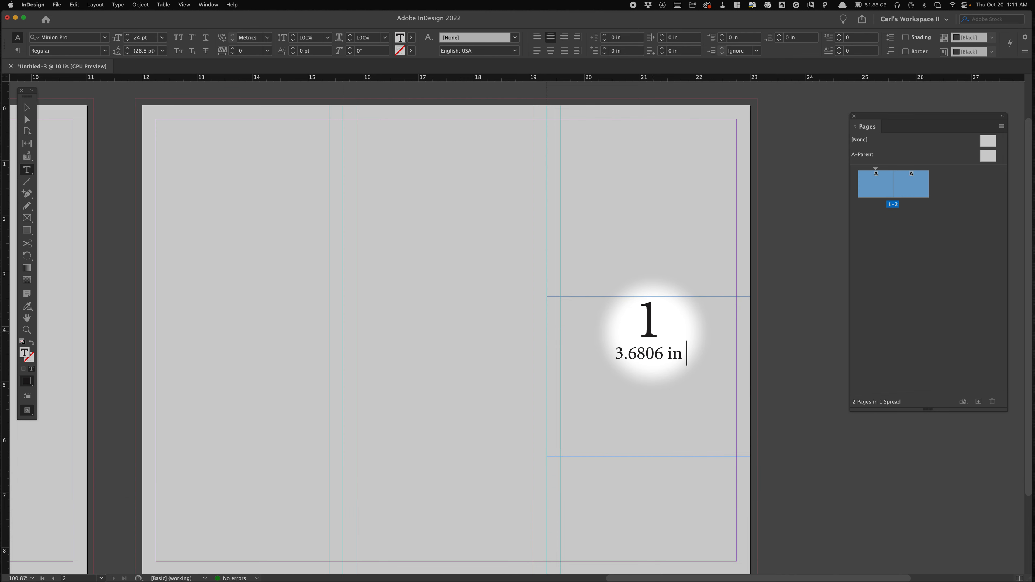
- Complete the size line under the number 1 so it reads 3.6806” x 8.5”
text(X)
key(BackSpace)
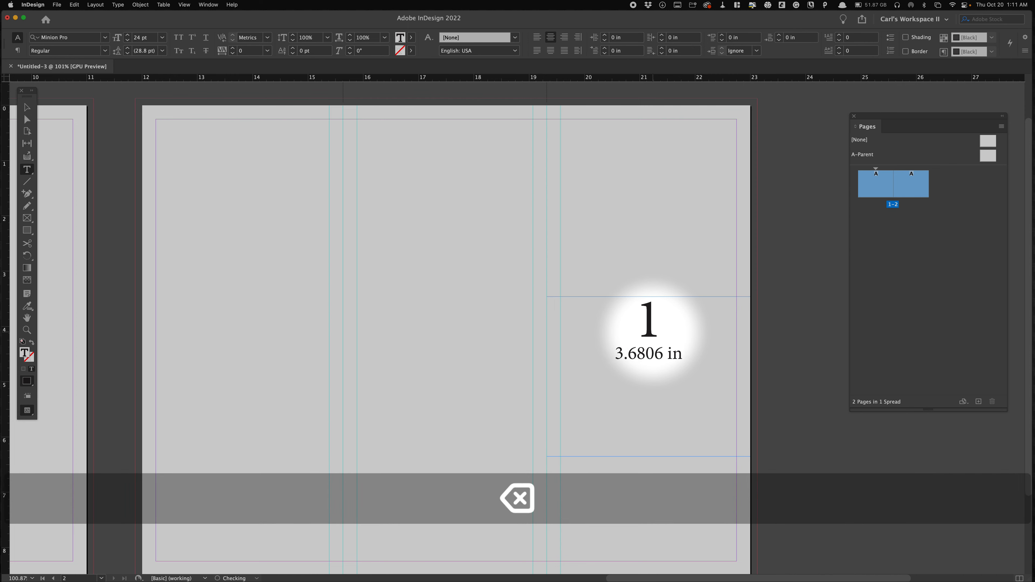
text(x 8.5”)
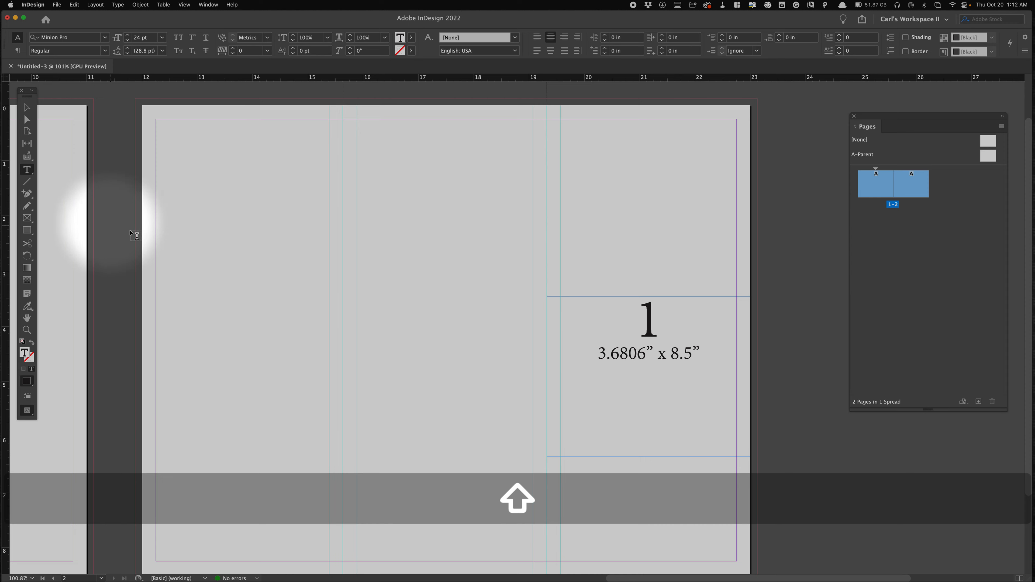
- Duplicate the label frame into the front page's middle panel and replace its number with X
click(27, 108)
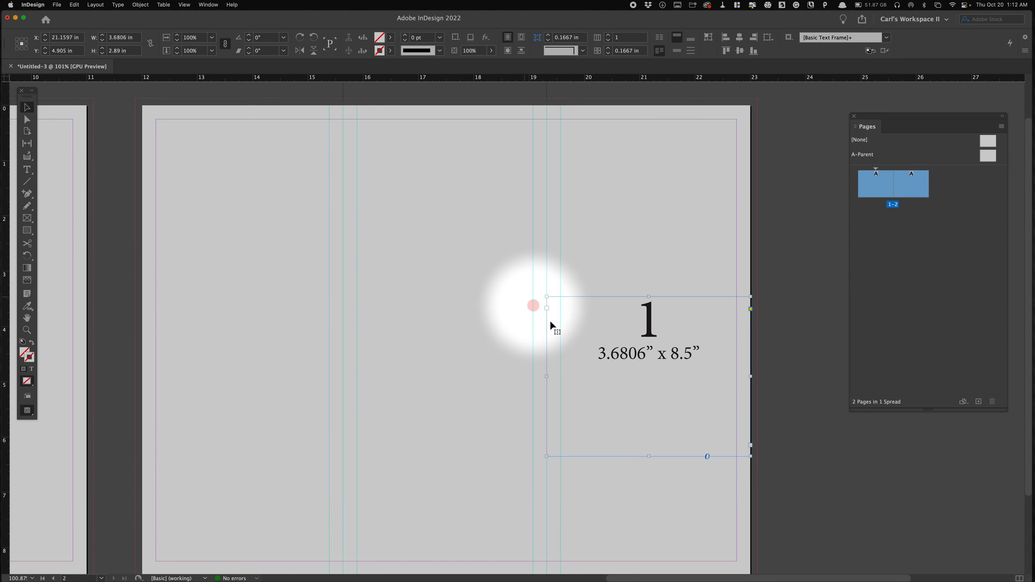
drag(661, 351, 459, 350)
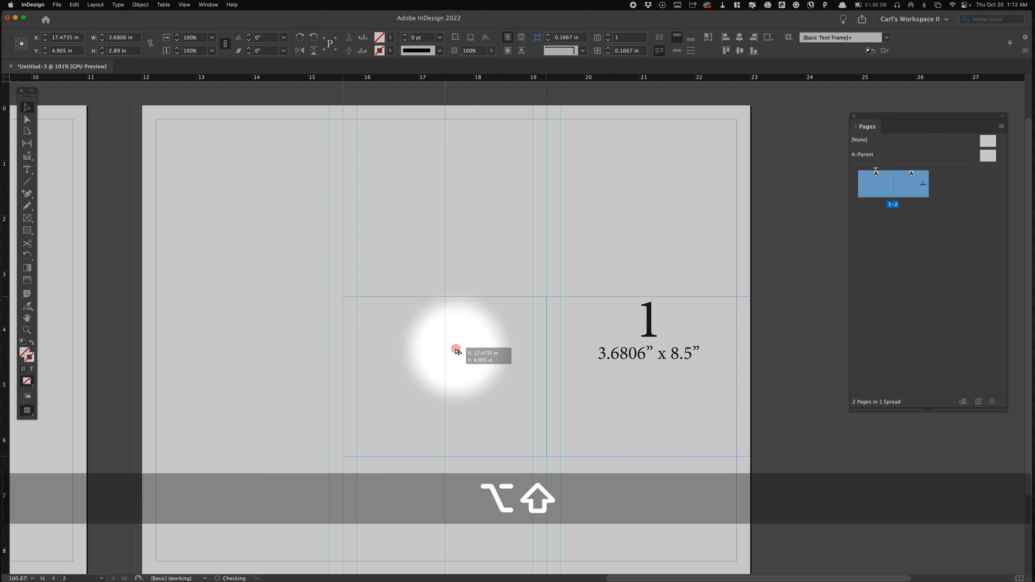
double_click(452, 334)
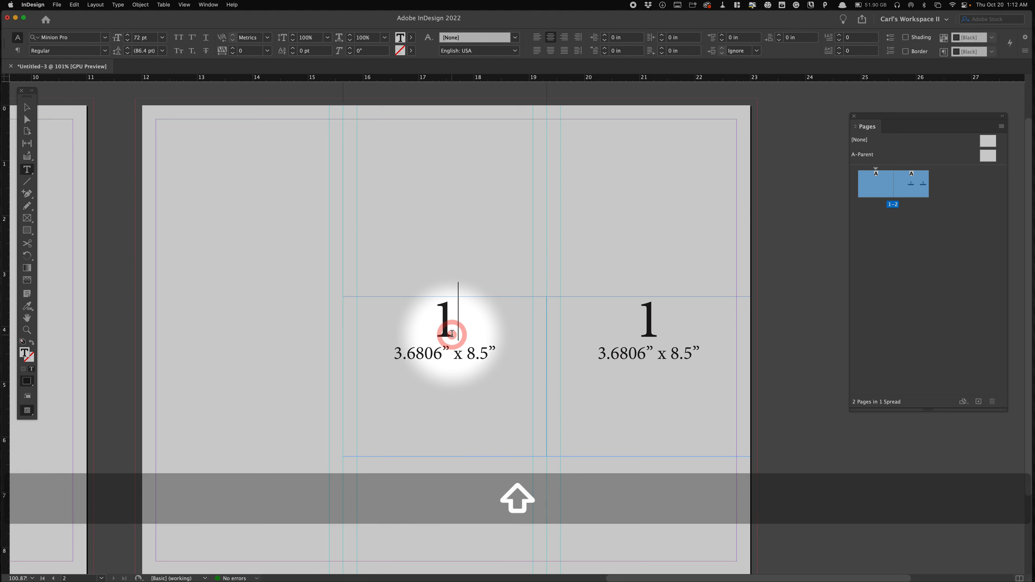
key(BackSpace)
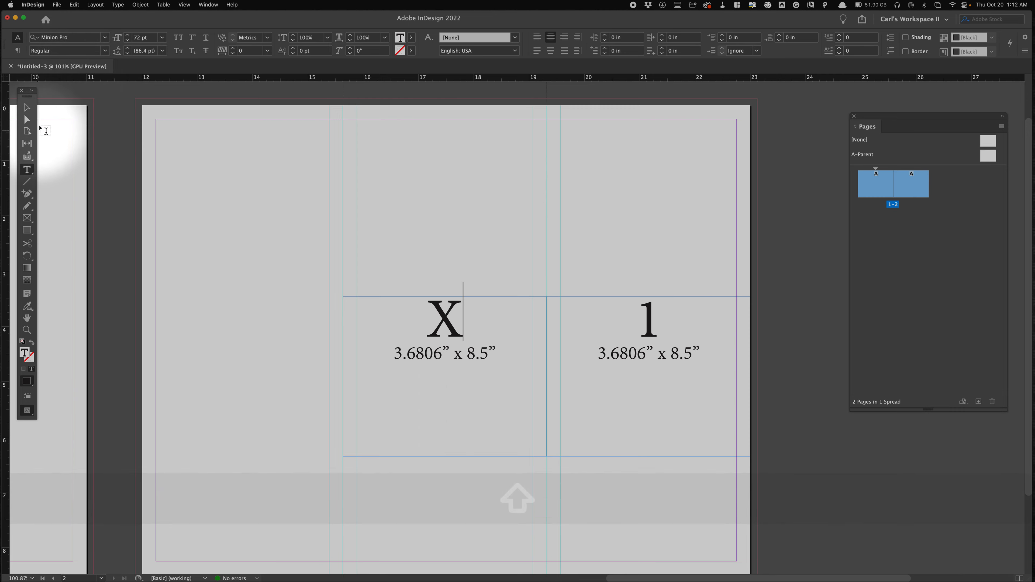
click(27, 107)
key(space)
drag(272, 289, 498, 279)
click(733, 314)
double_click(734, 314)
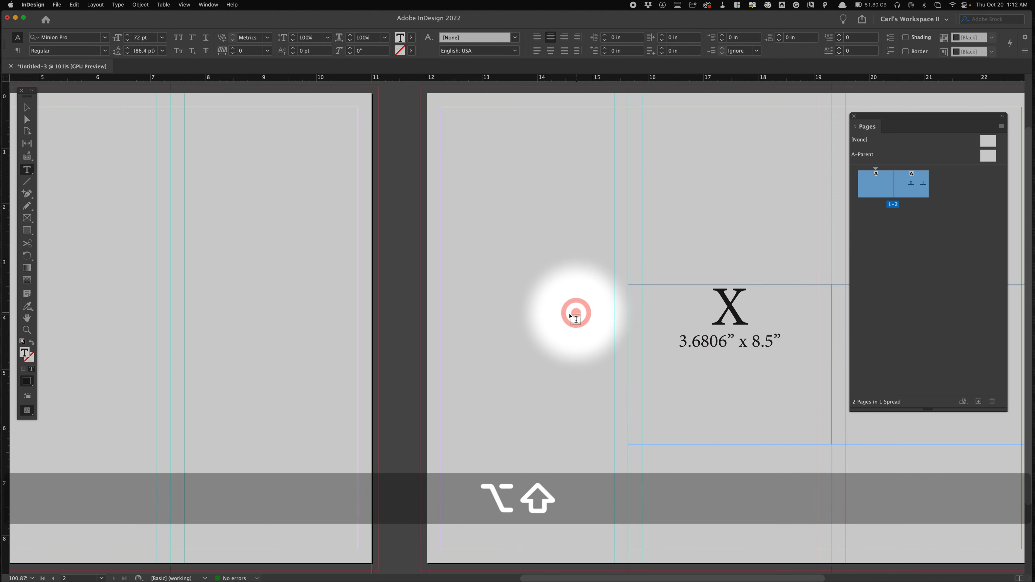
drag(571, 262, 724, 289)
scroll(383, 235, right, 1)
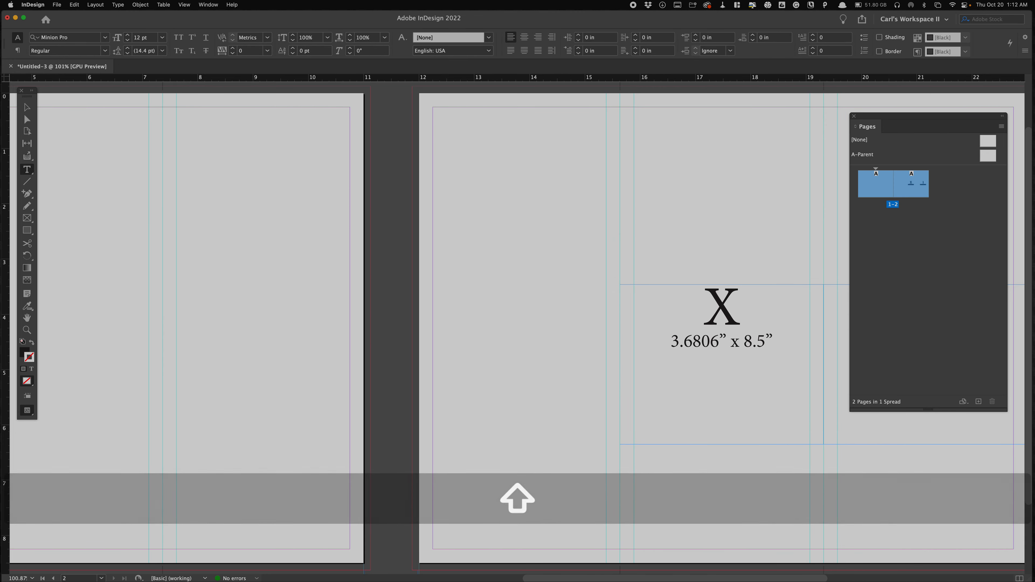
- Duplicate the X label into the front page's leftmost panel and pull its outer edge in to the page edge, 3.6332 in wide
click(27, 107)
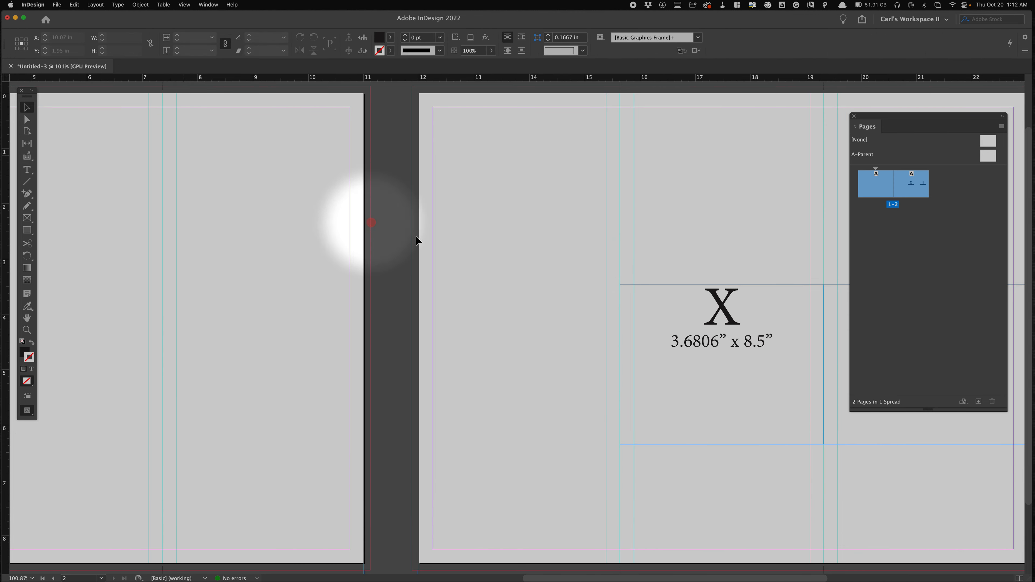
click(720, 308)
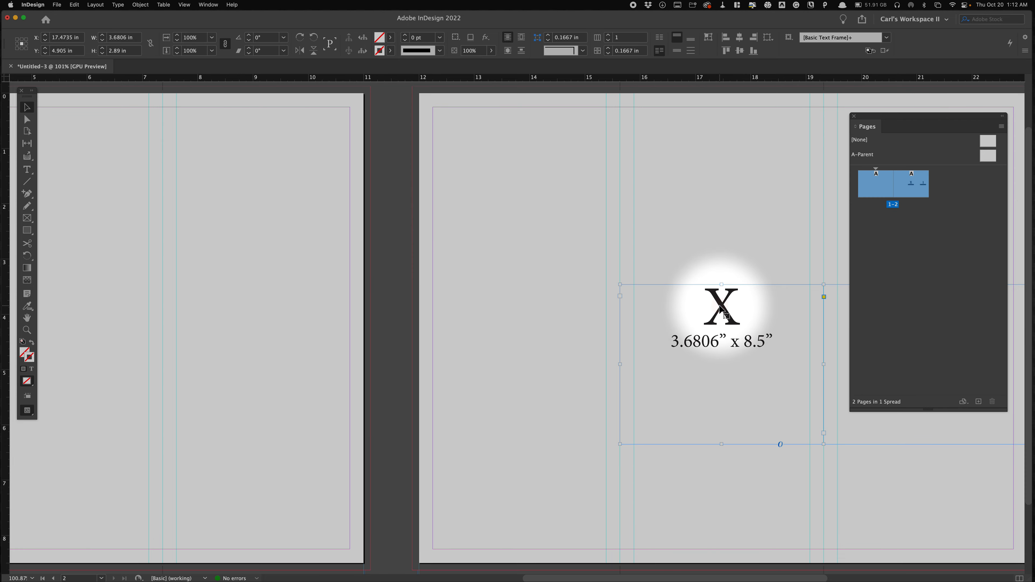
drag(720, 307, 519, 309)
scroll(556, 303, up, 3)
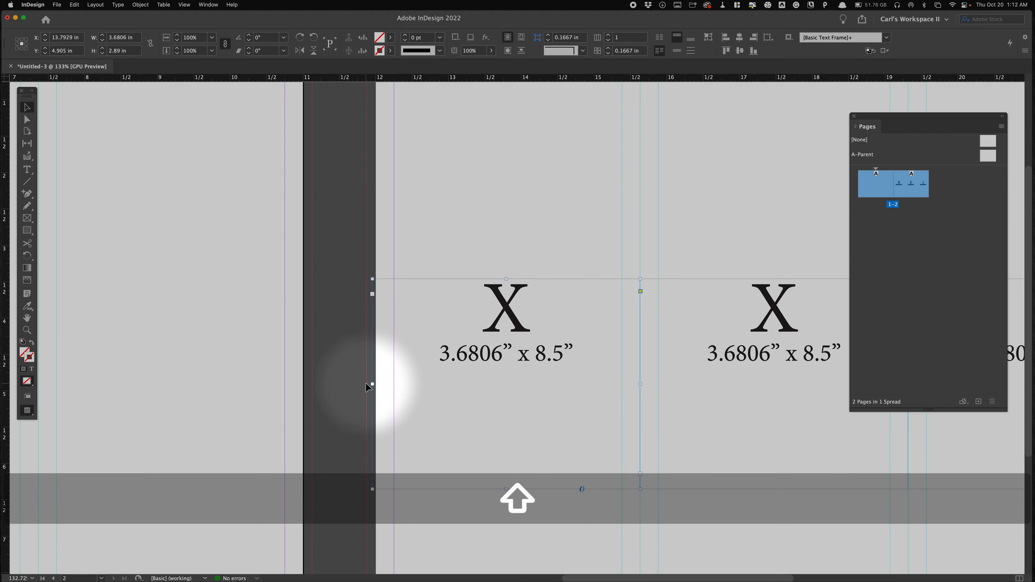
drag(372, 385, 375, 385)
- Duplicate all three front-page labels together onto the matching panels of the back page
key(space)
drag(432, 266, 469, 249)
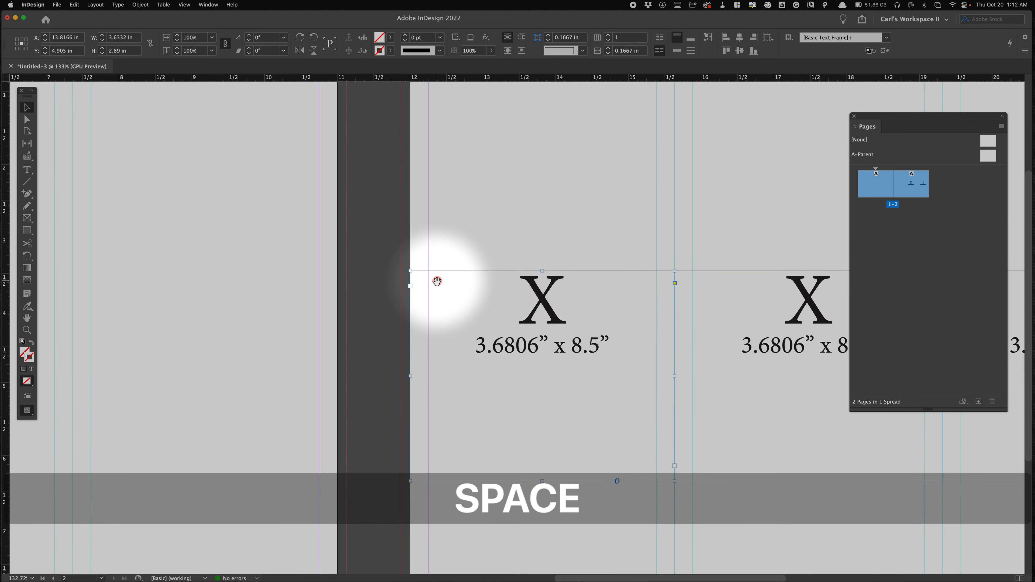
alt+super+click(432, 286)
alt+super+click(453, 293)
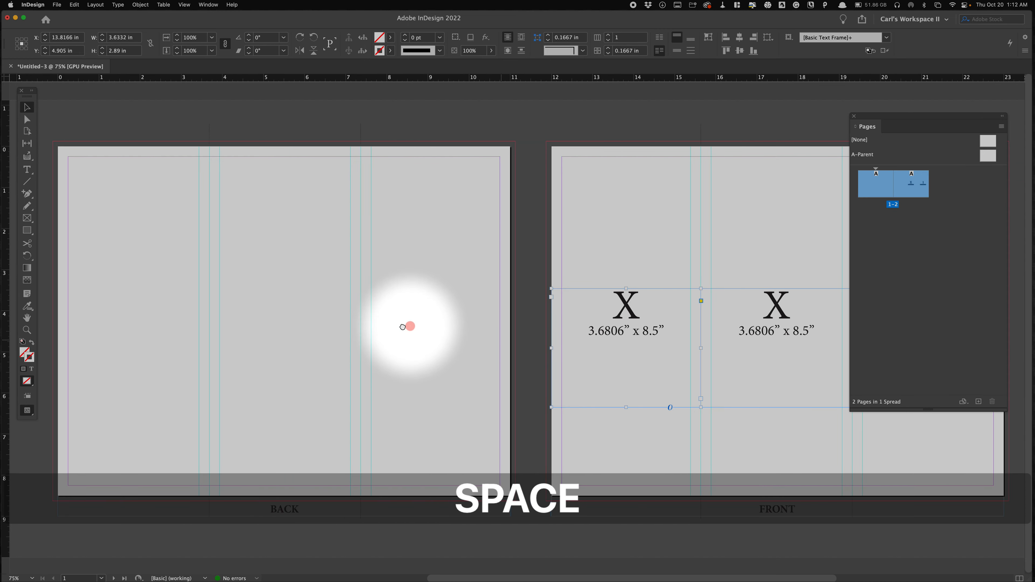
drag(403, 326, 393, 326)
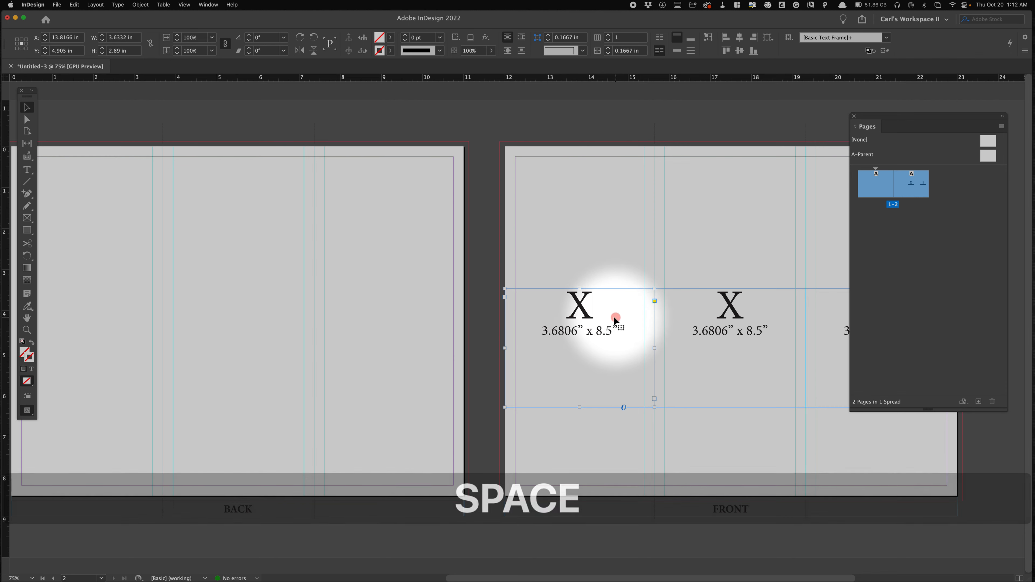
shift+click(730, 305)
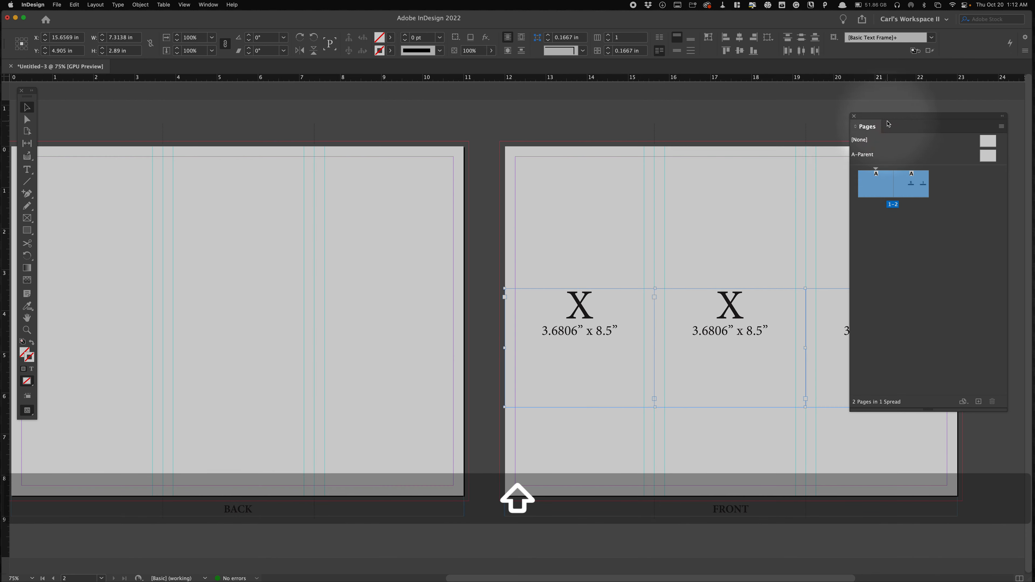
drag(887, 121, 929, 136)
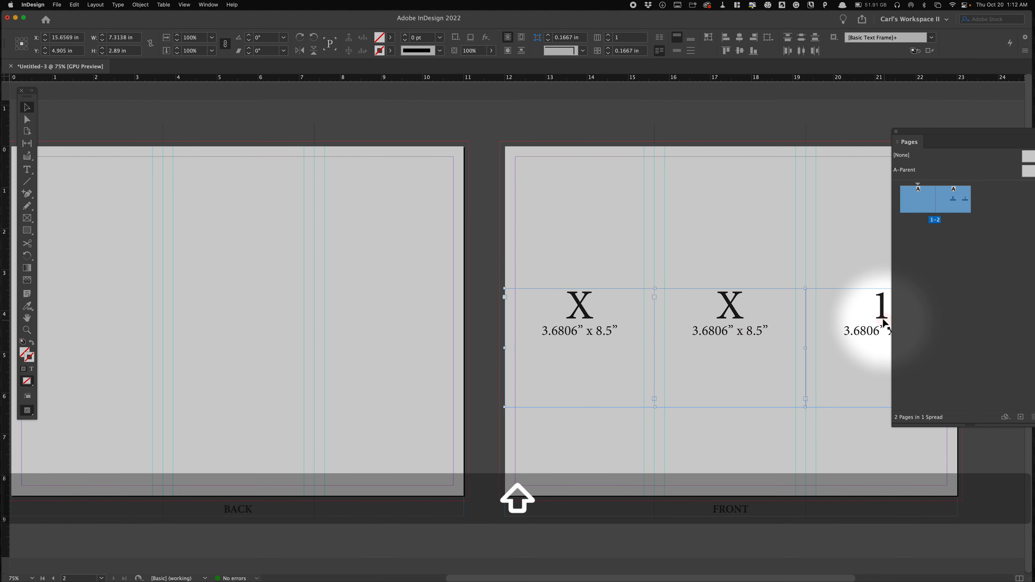
shift+click(881, 320)
drag(881, 320, 385, 316)
click(229, 264)
- Rearrange the back-page labels so the 1 sits in the leftmost panel and both X labels fill the other two
drag(233, 264, 485, 280)
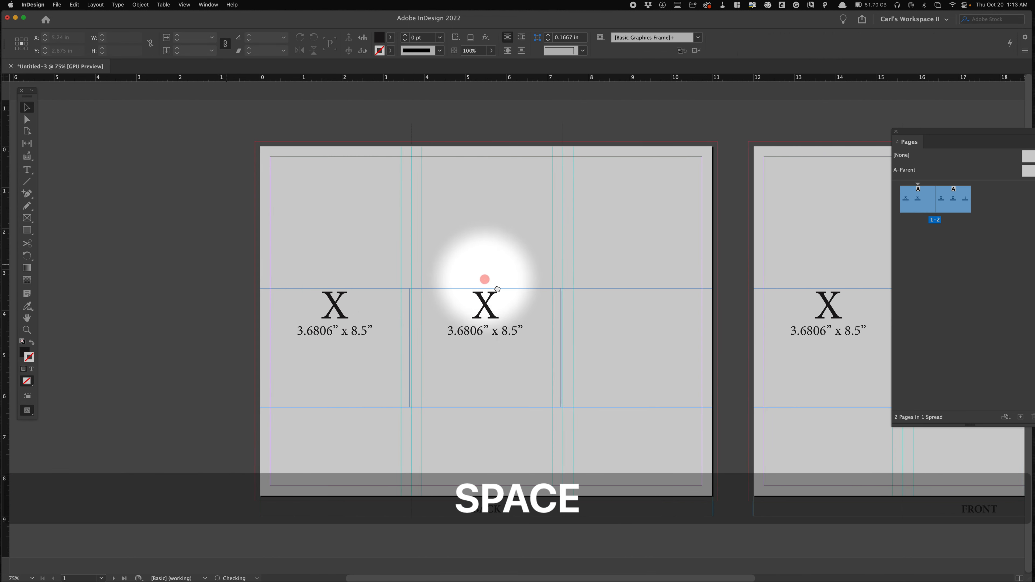
click(598, 309)
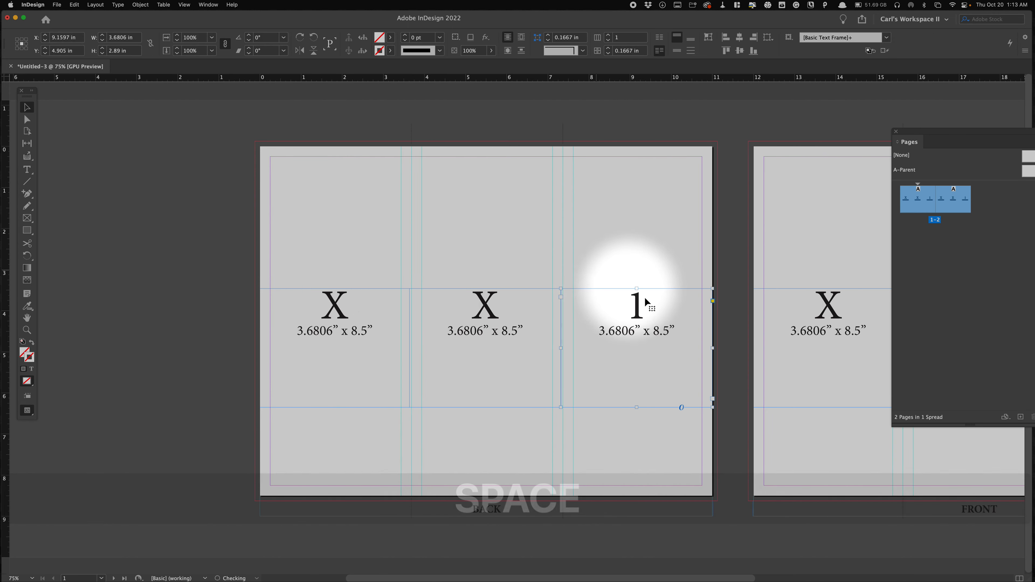
drag(632, 300, 181, 311)
shift+click(335, 312)
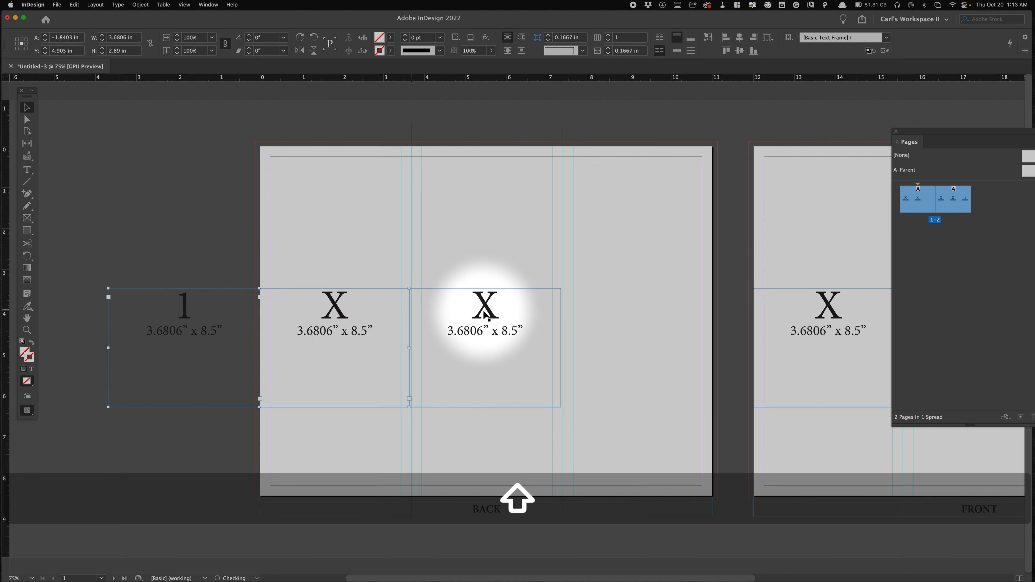
drag(484, 314, 635, 330)
click(484, 204)
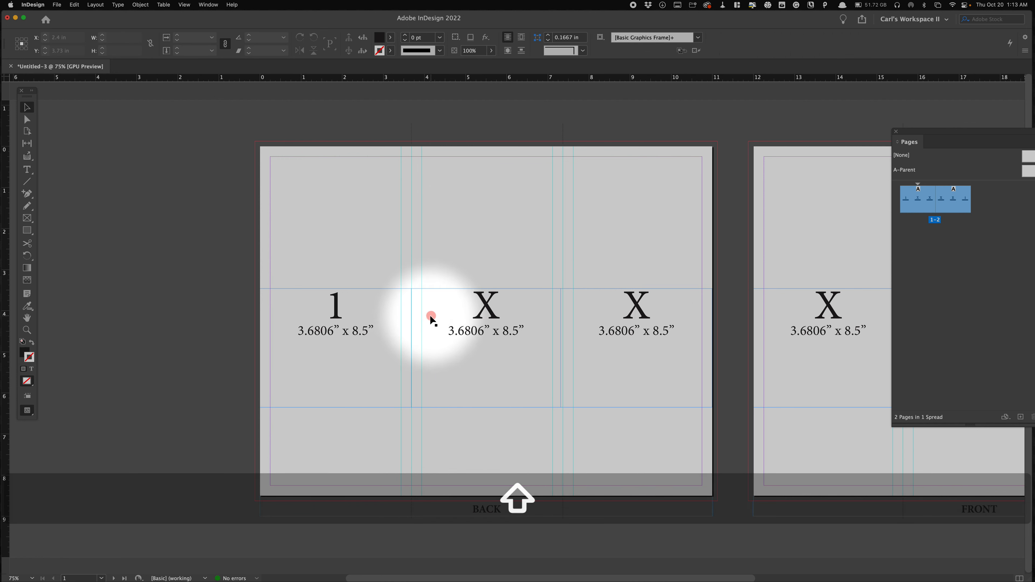
drag(593, 303, 407, 300)
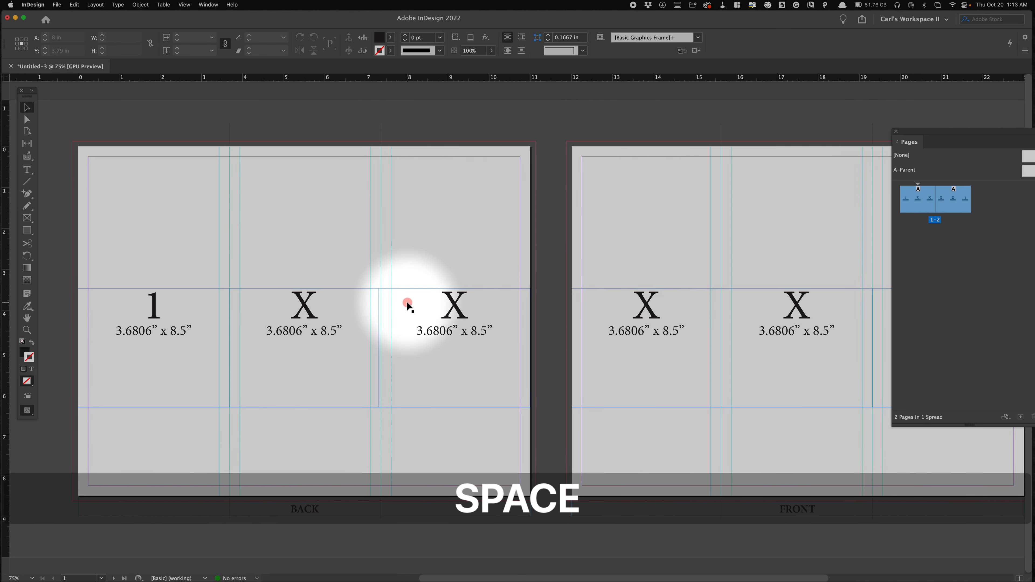
drag(344, 313, 346, 311)
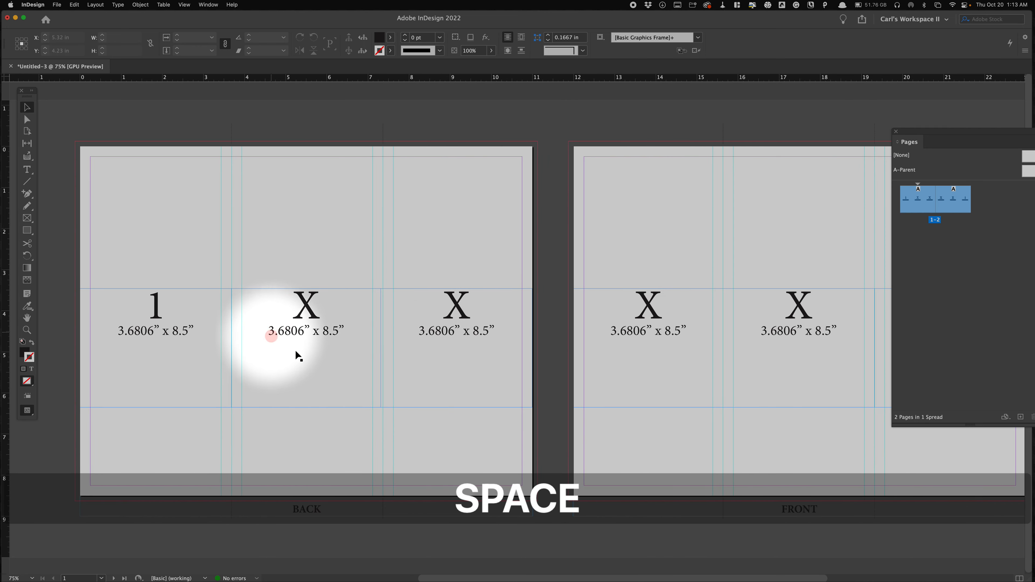
drag(388, 271, 364, 257)
drag(554, 292, 398, 281)
drag(300, 269, 363, 268)
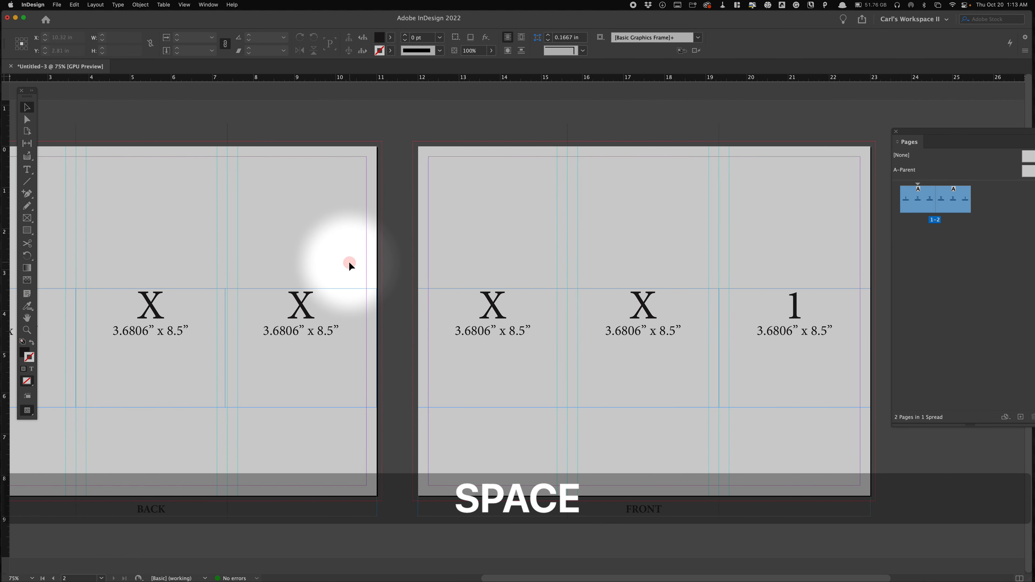
drag(425, 288, 497, 286)
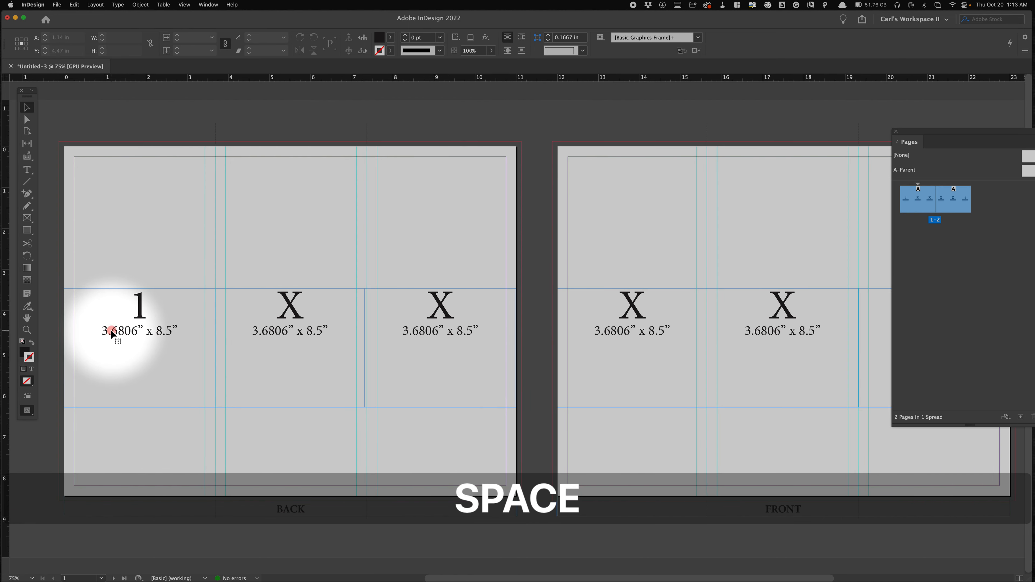
- Swap the back page's two X labels so the narrower frame fits the rightmost panel and the wider one the middle panel
click(120, 334)
drag(280, 317, 433, 204)
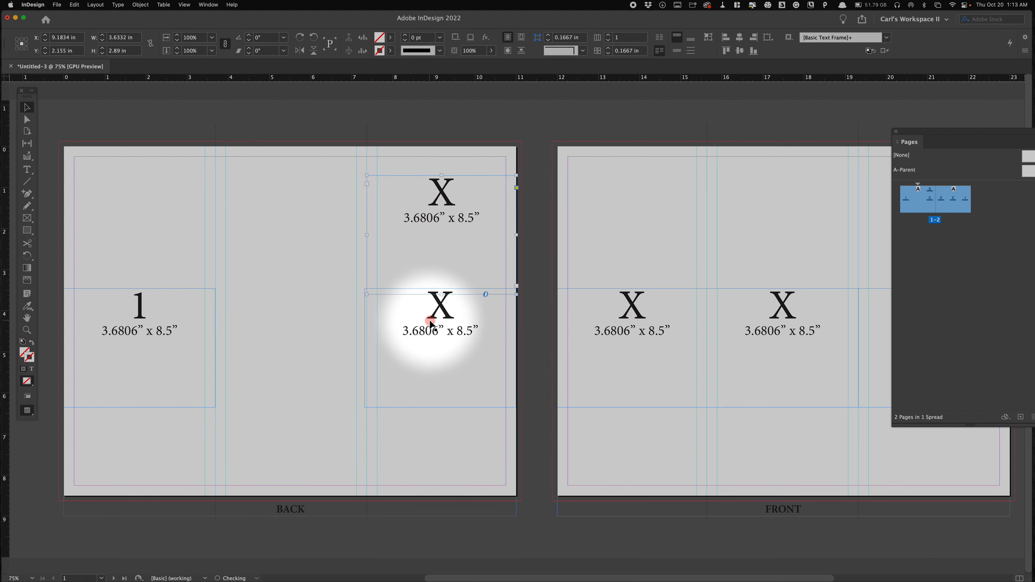
drag(438, 308, 288, 319)
drag(459, 326, 450, 319)
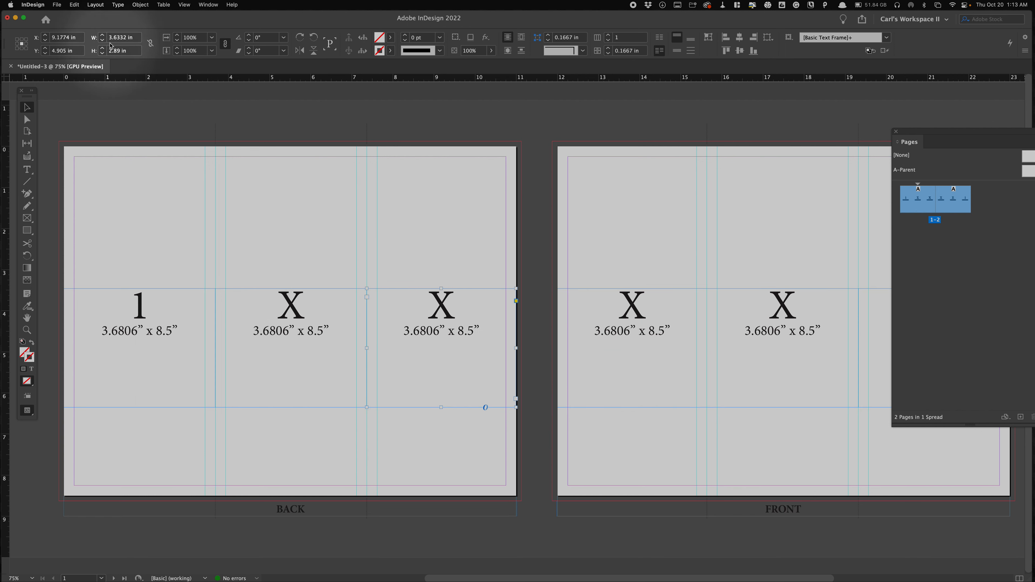
- Change the width text in the back page's rightmost label to 3.6332 and check the frame widths of the other two back labels
click(119, 37)
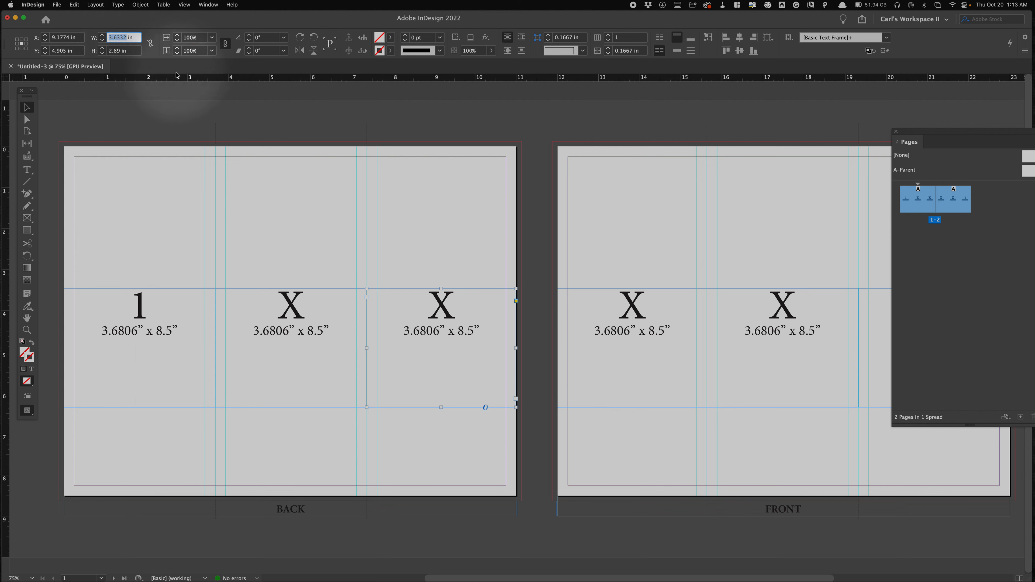
double_click(419, 331)
click(433, 331)
double_click(436, 331)
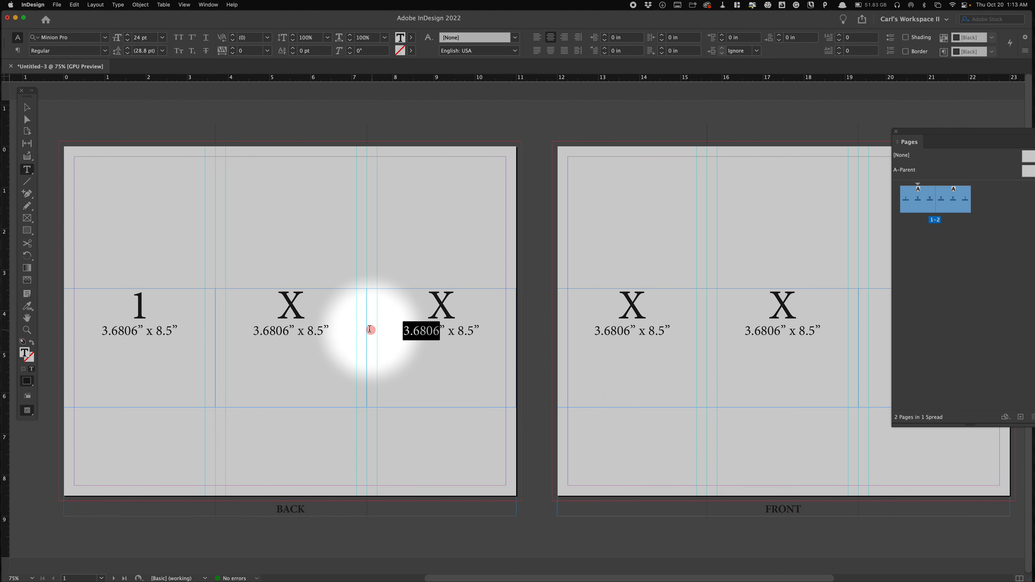
text(3.6332)
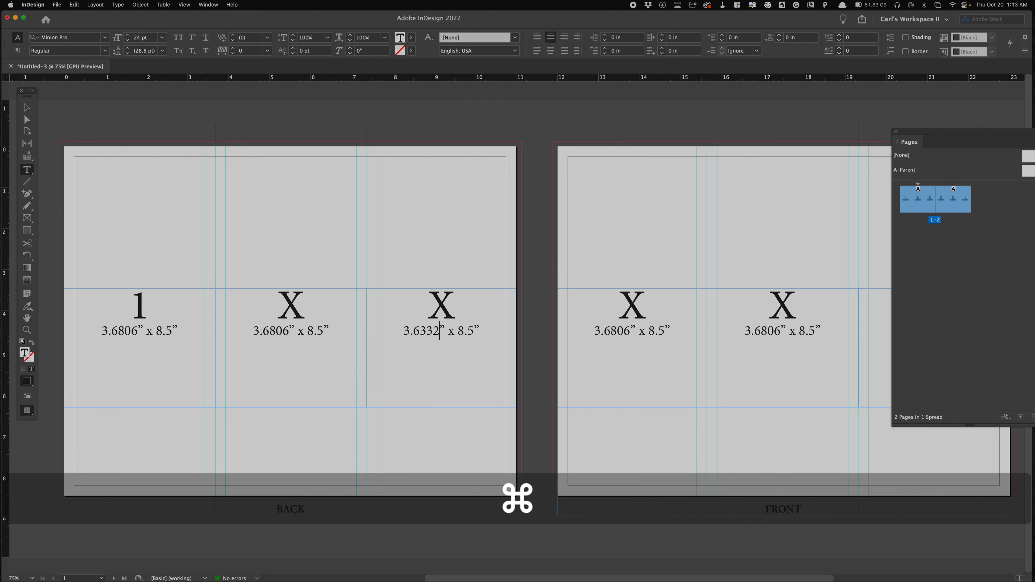
click(27, 107)
click(231, 266)
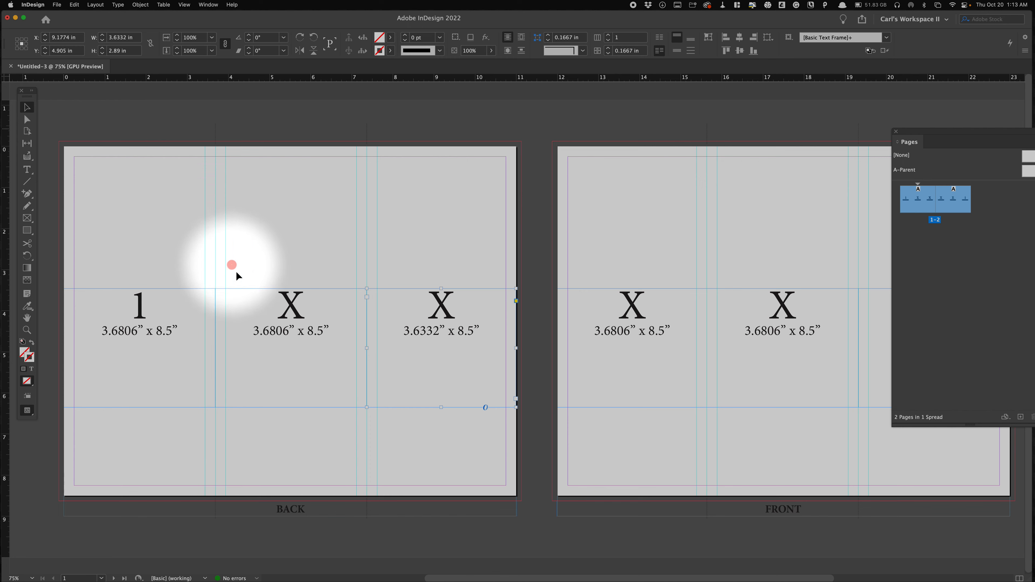
click(290, 320)
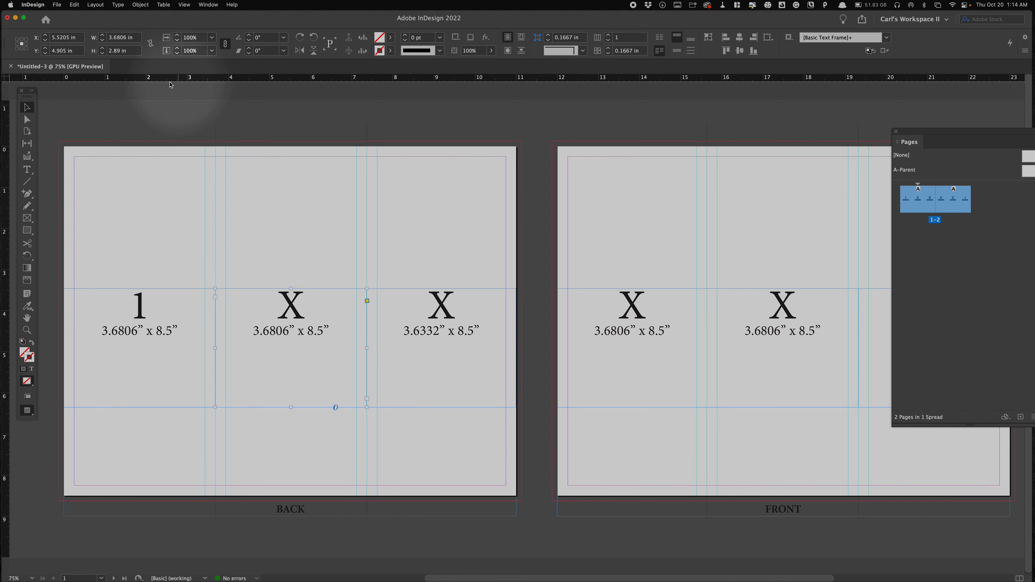
click(152, 301)
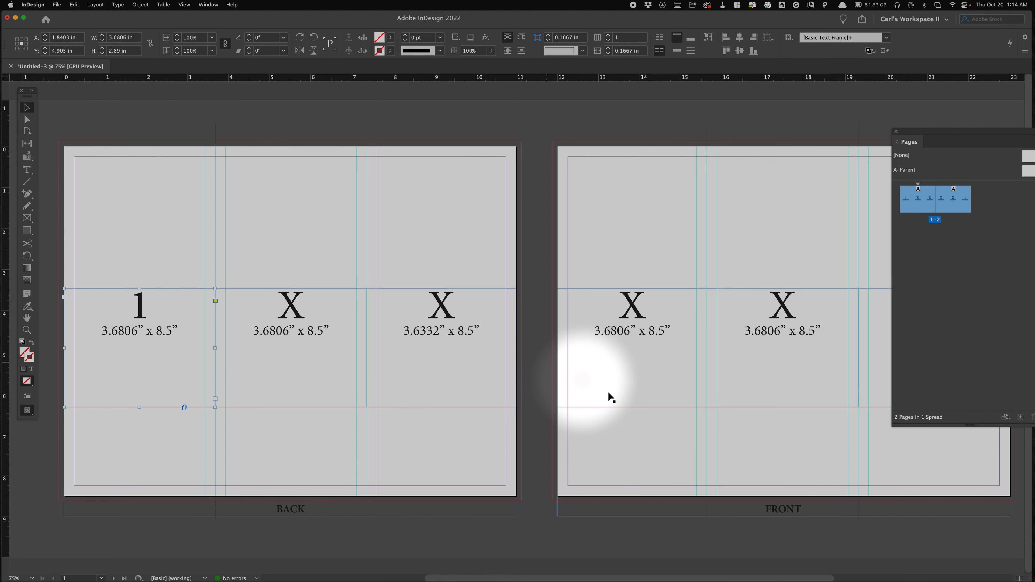
- Replace the width text in the front page's leftmost label with 3.6332 and check the frame widths of the other two front labels
key(space)
drag(594, 262, 404, 262)
click(435, 316)
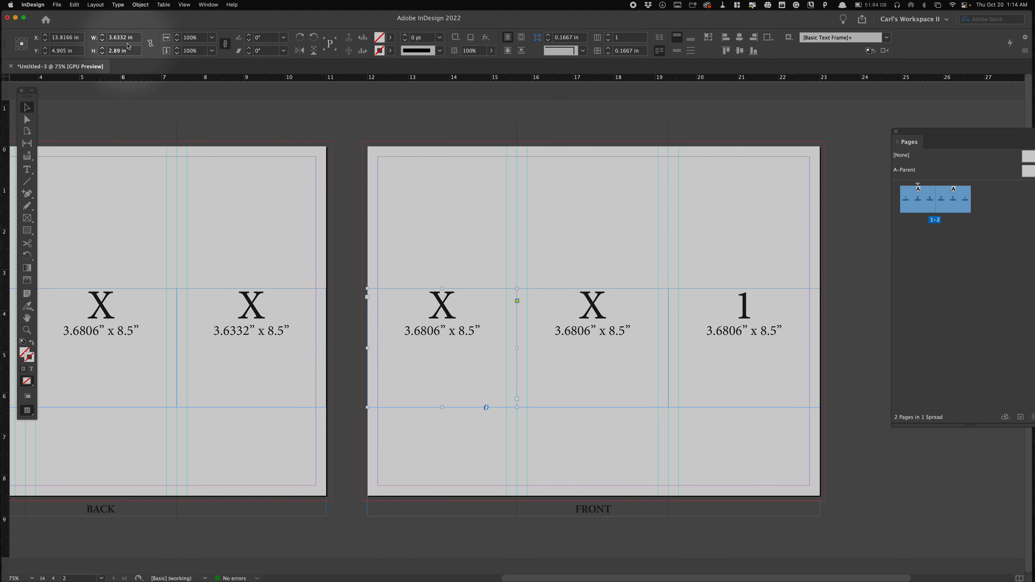
click(125, 38)
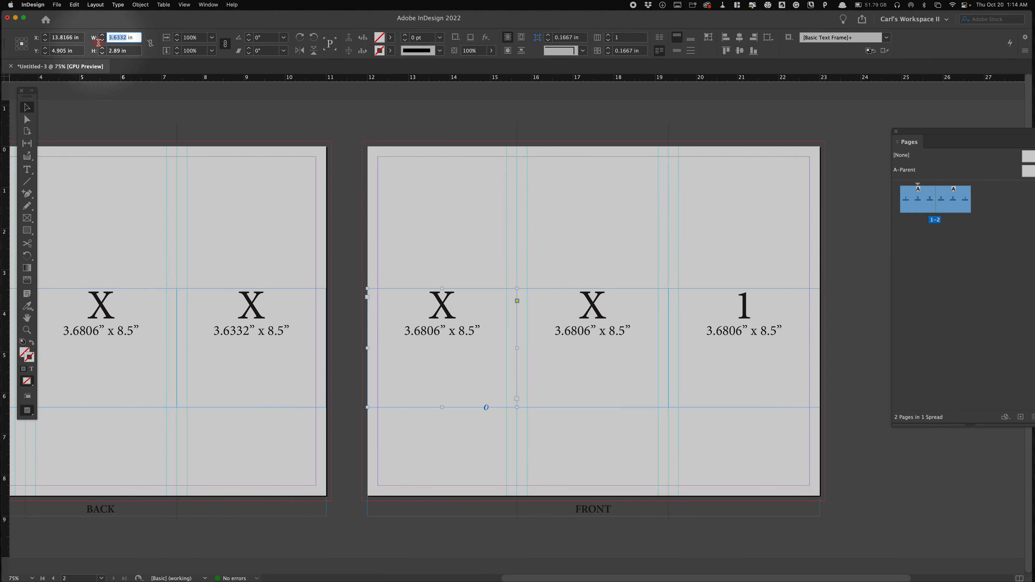
key(super+c)
drag(434, 332, 359, 342)
key(super+z)
double_click(432, 332)
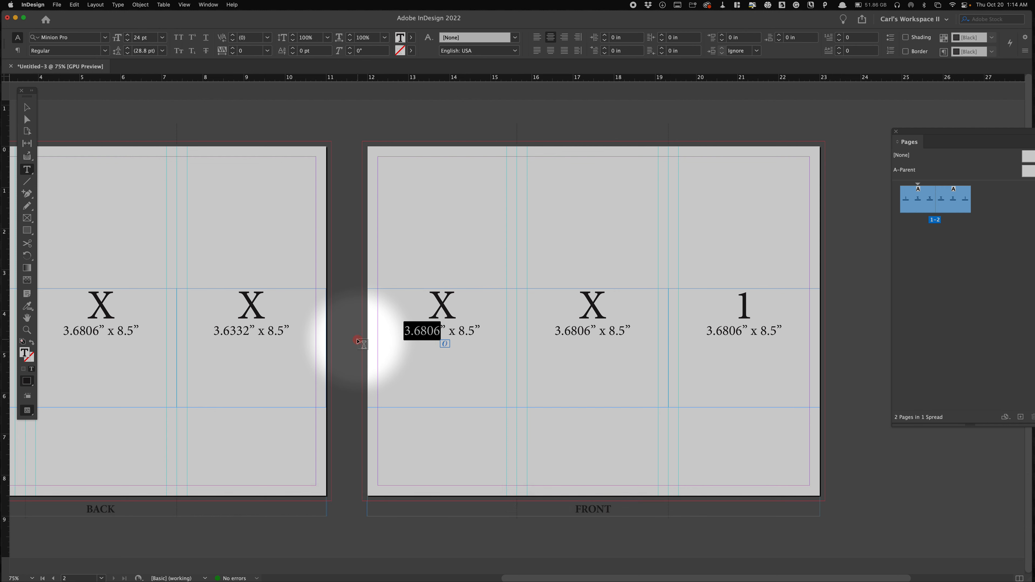
key(super+v)
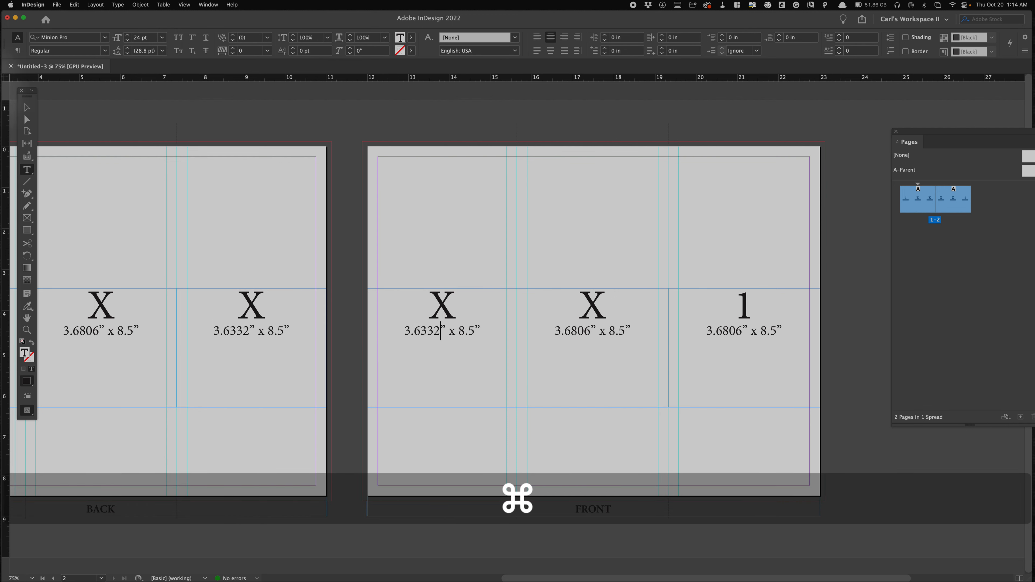
key(Escape)
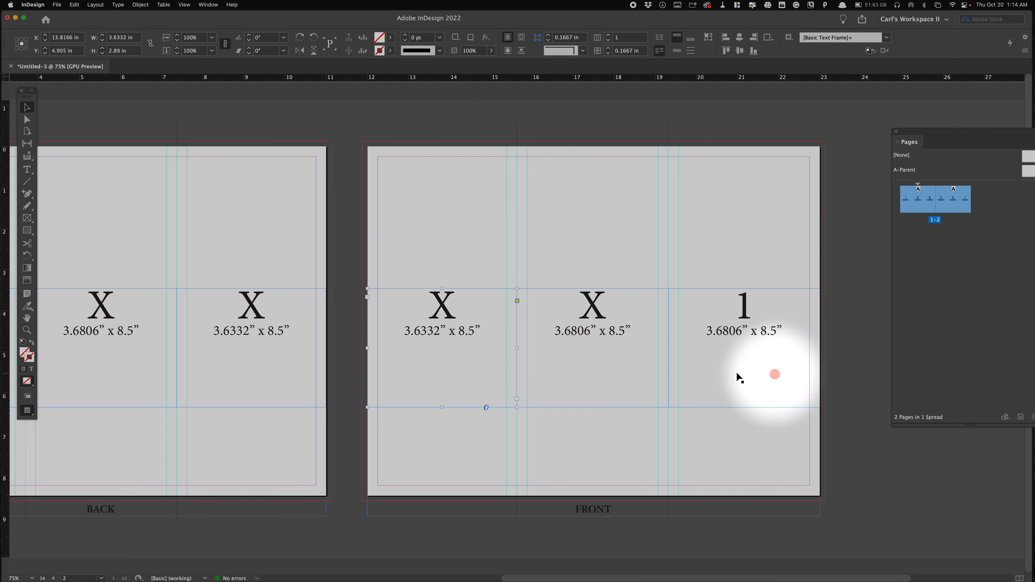
click(617, 322)
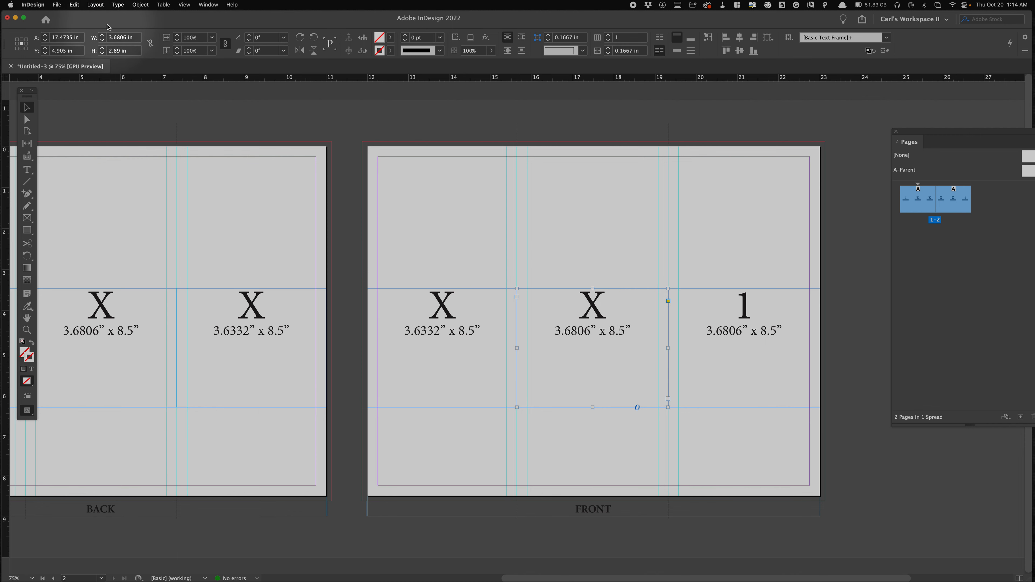
click(721, 331)
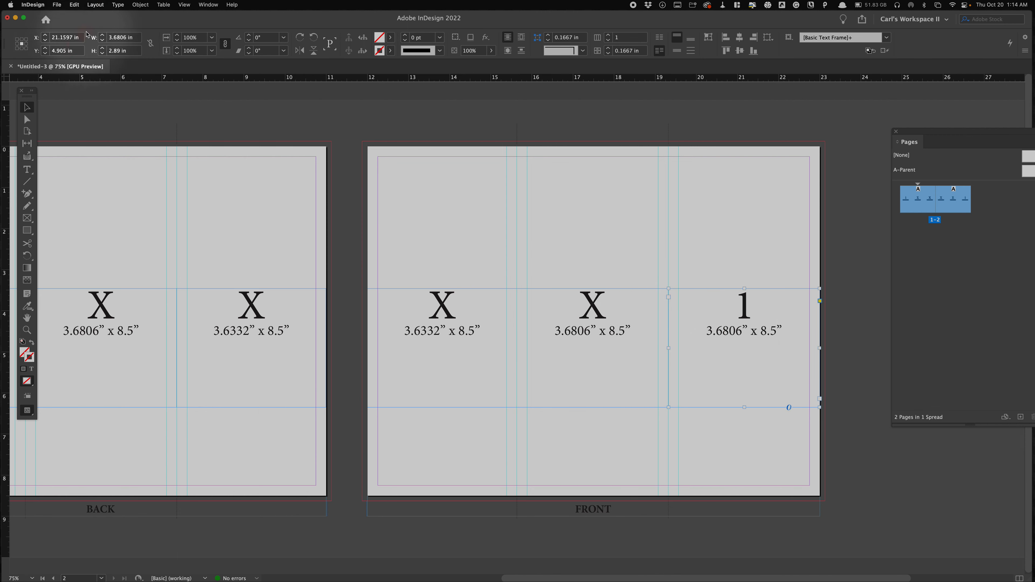
click(335, 183)
key(space)
drag(377, 204, 373, 176)
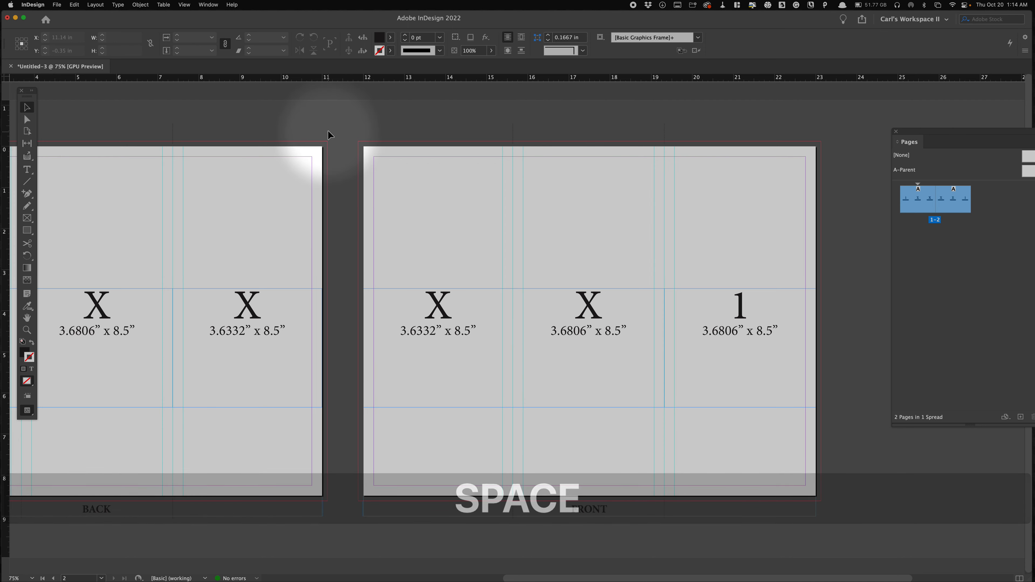
key(alt+super+space)
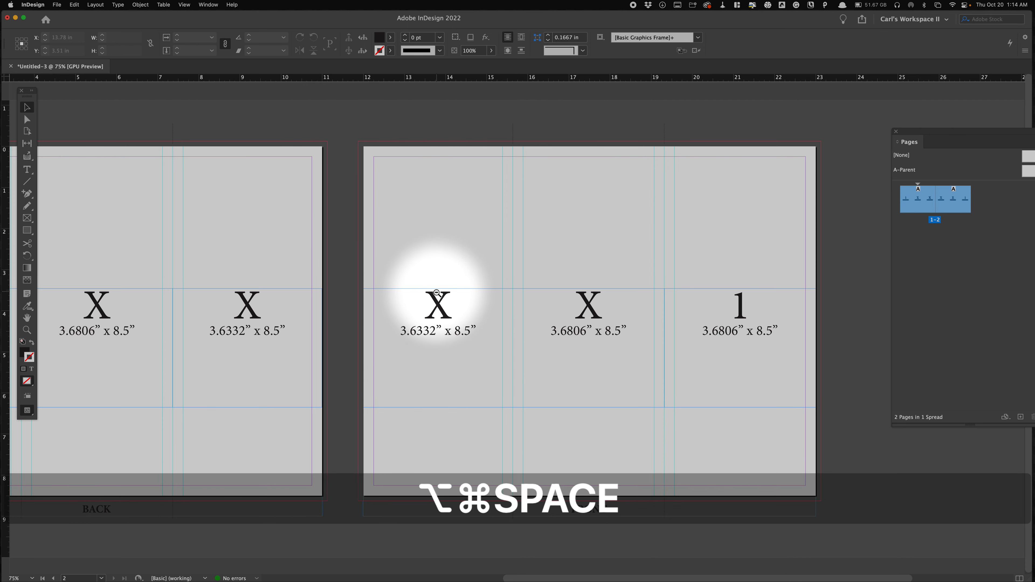
click(437, 293)
drag(436, 293, 464, 291)
key(super+space)
click(490, 294)
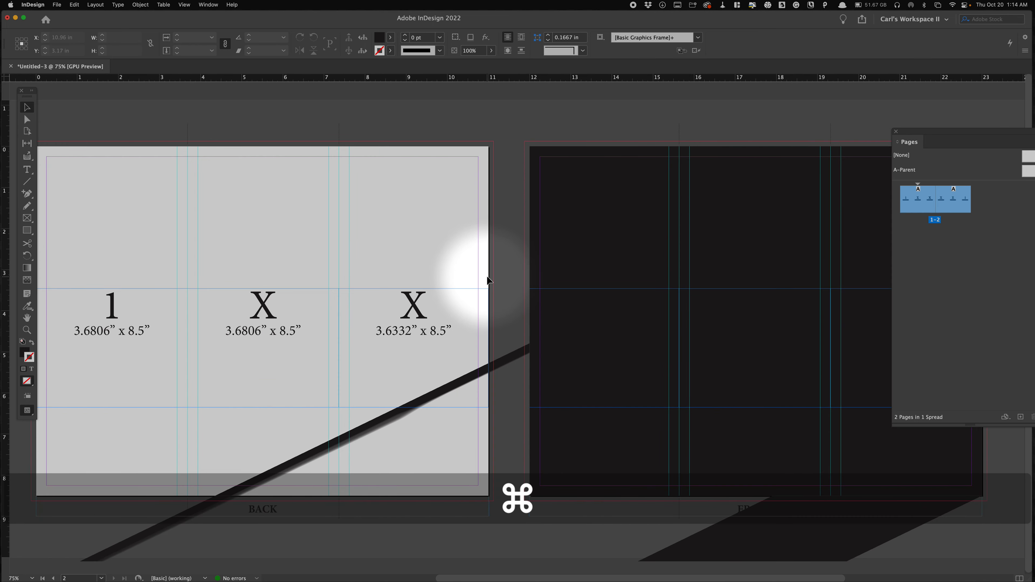
click(488, 280)
key(alt+super+space)
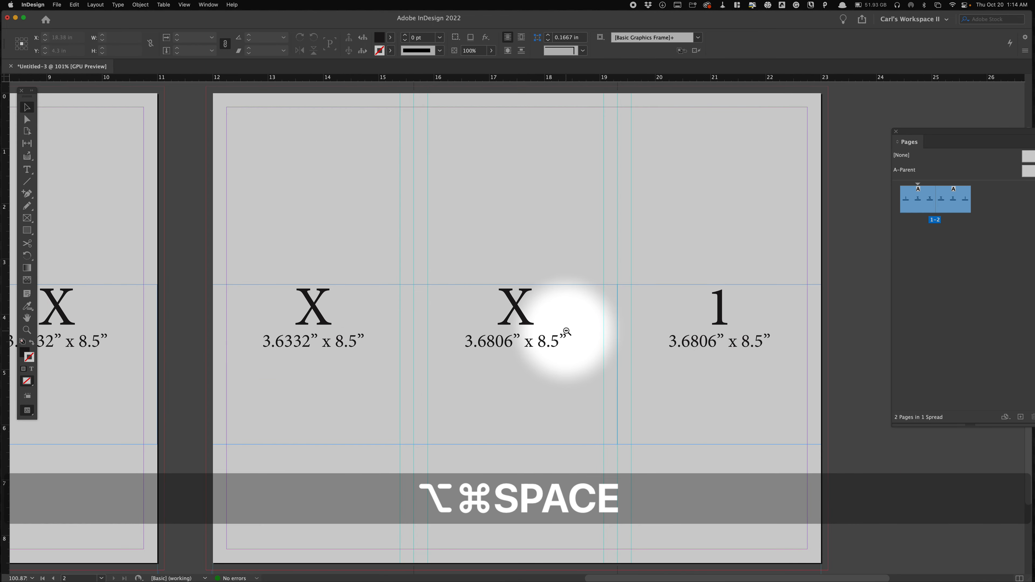
click(564, 330)
click(561, 333)
drag(527, 346, 656, 359)
drag(547, 317, 699, 309)
drag(701, 229, 663, 233)
drag(576, 232, 579, 230)
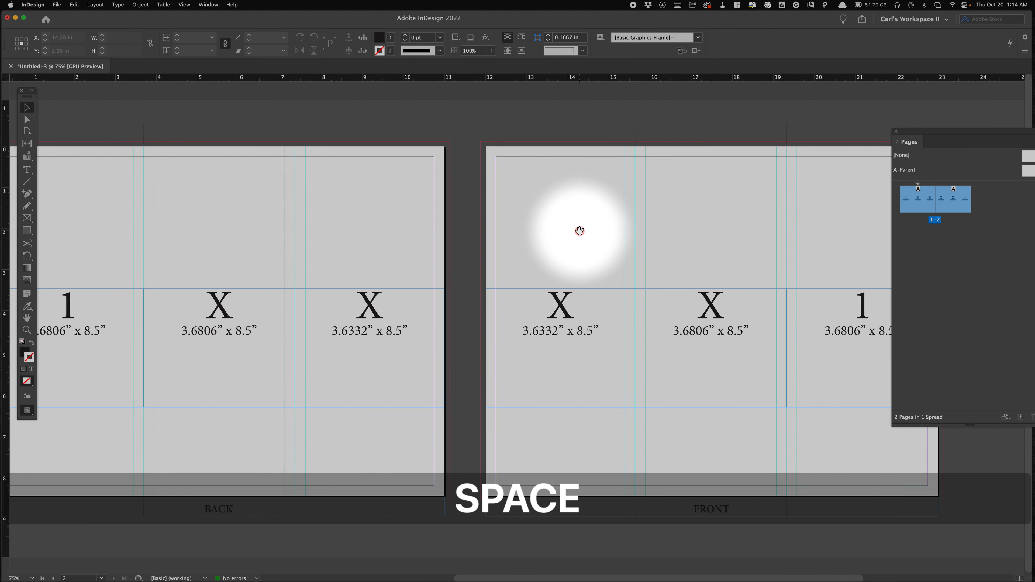
drag(751, 287, 762, 286)
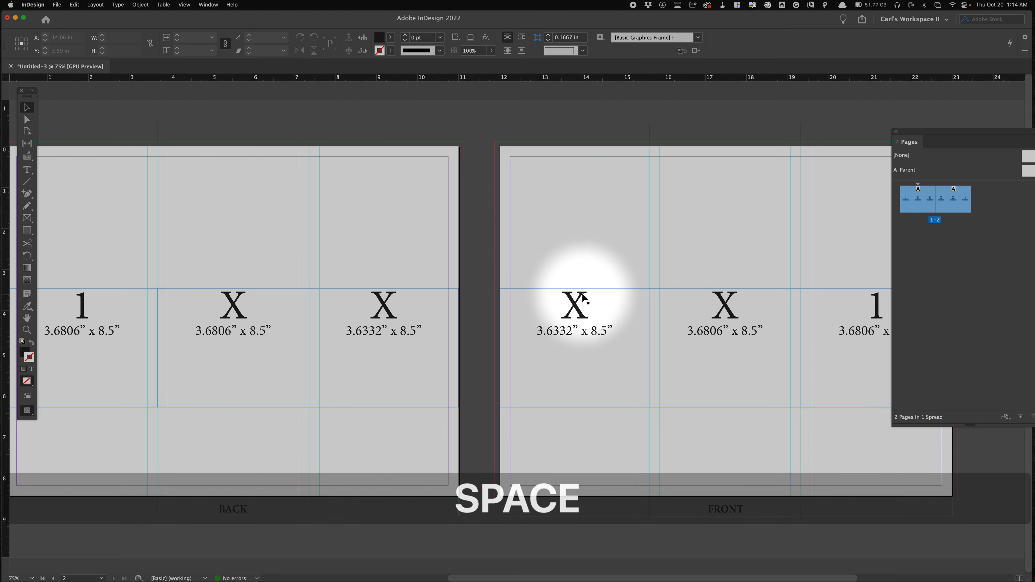
drag(630, 291, 603, 291)
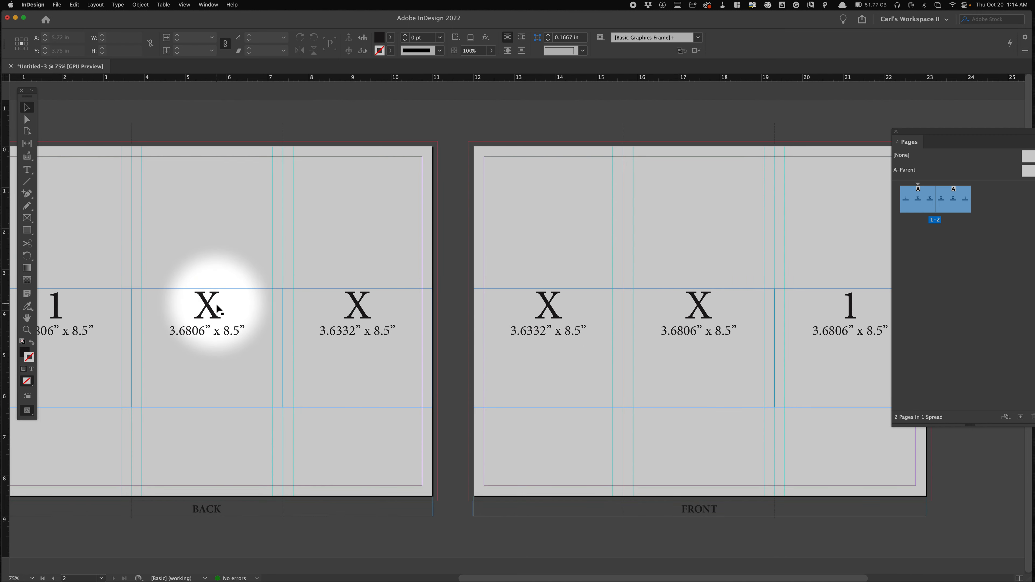
drag(148, 284, 242, 291)
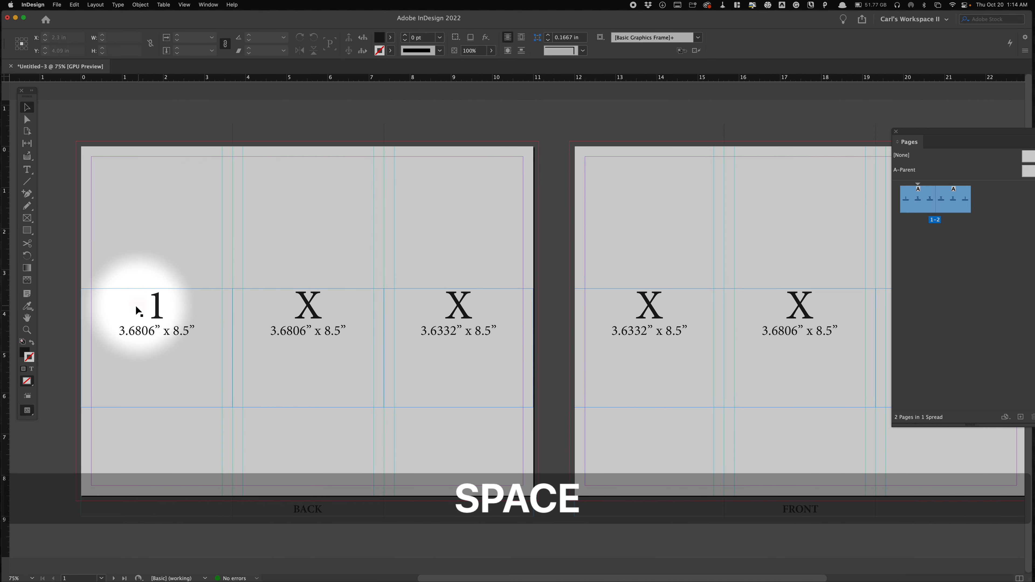
- Renumber the back page's leftmost panel label as 2
click(159, 306)
double_click(159, 306)
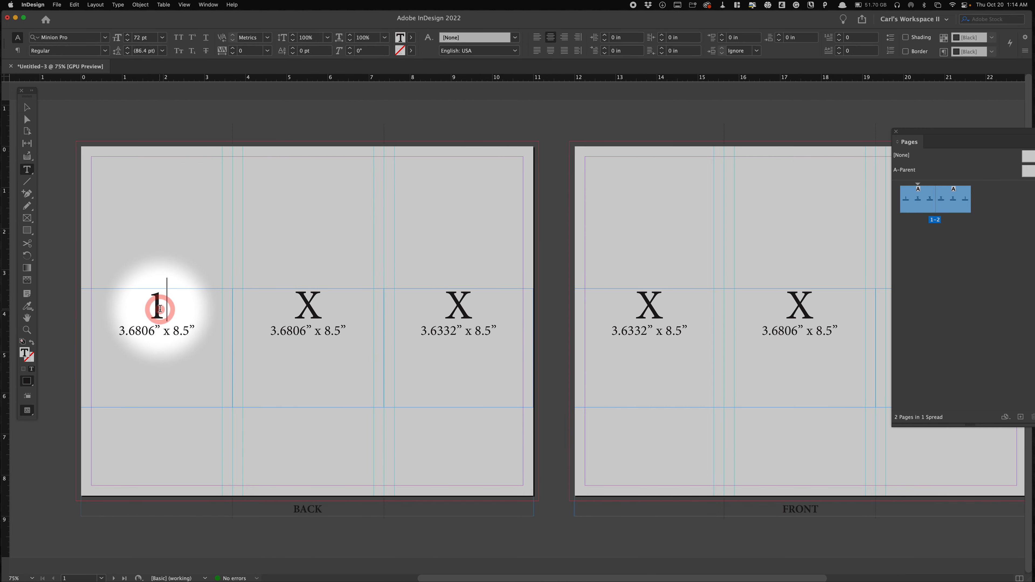
double_click(143, 310)
text(2)
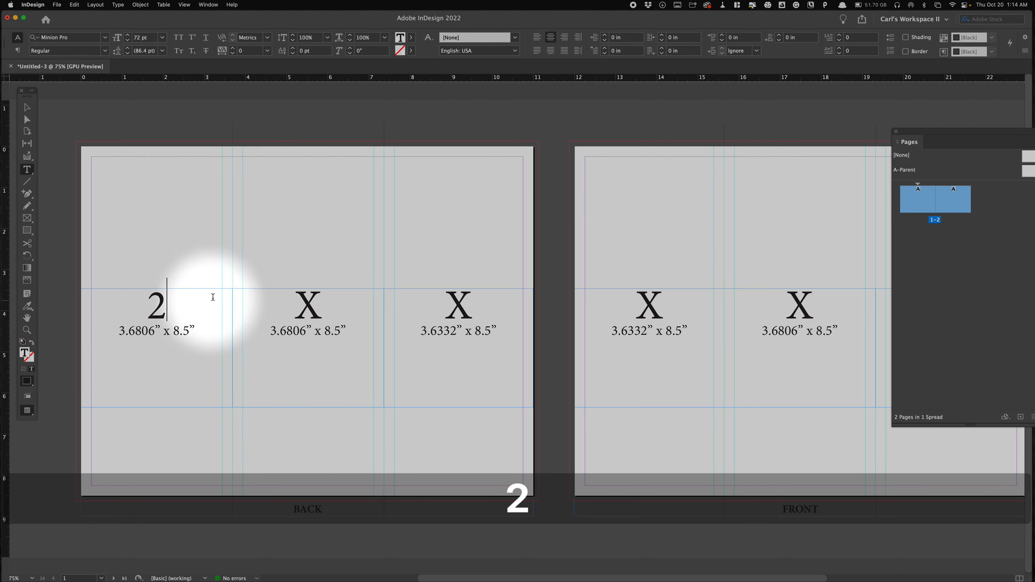
super+click(202, 146)
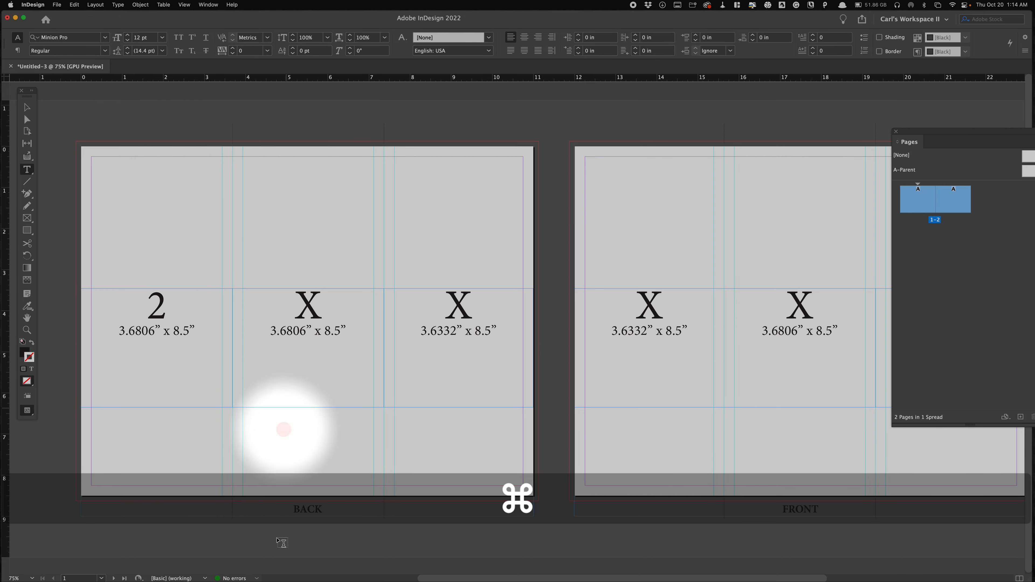
- Switch to Adobe Acrobat and check the panel numbering diagram in the brochure exercise PDF, returning to InDesign when done
mouse_move(384, 563)
click(480, 556)
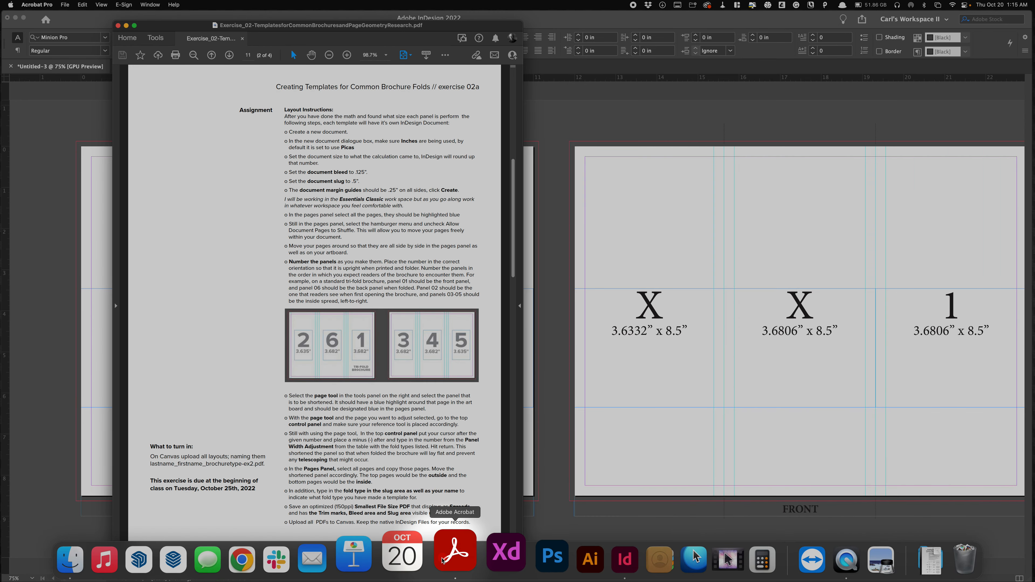
click(576, 220)
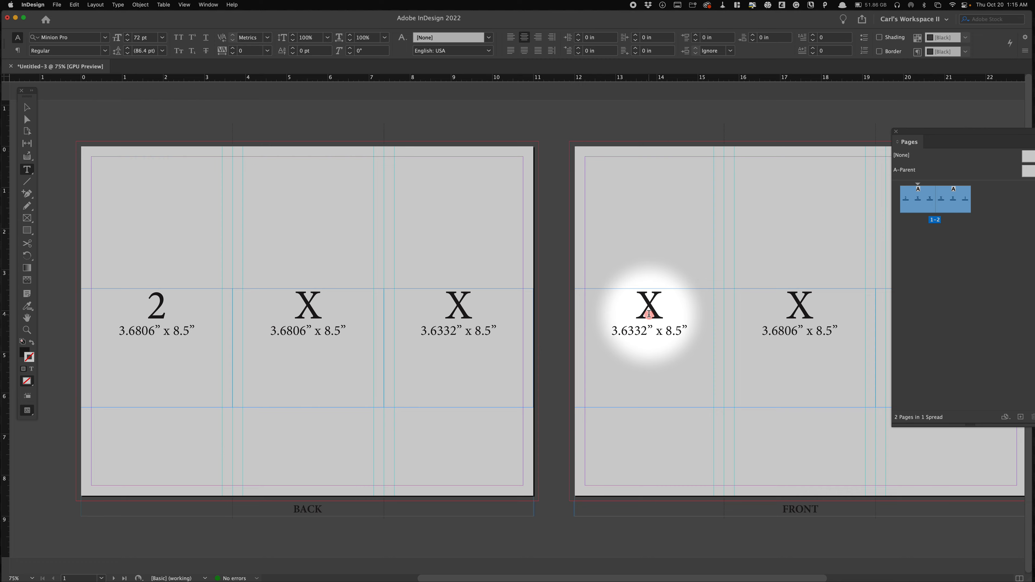
double_click(648, 314)
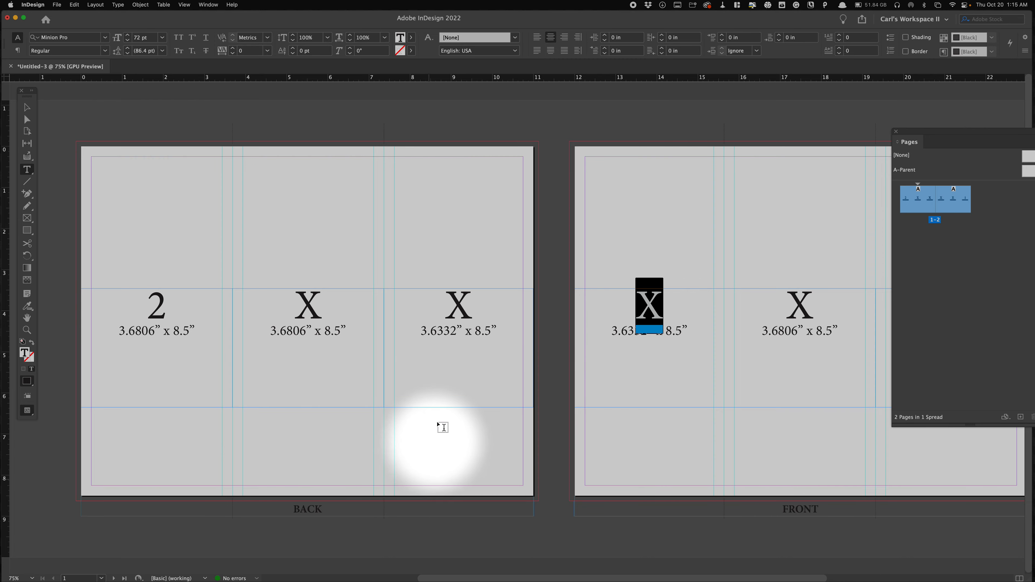
super+click(559, 224)
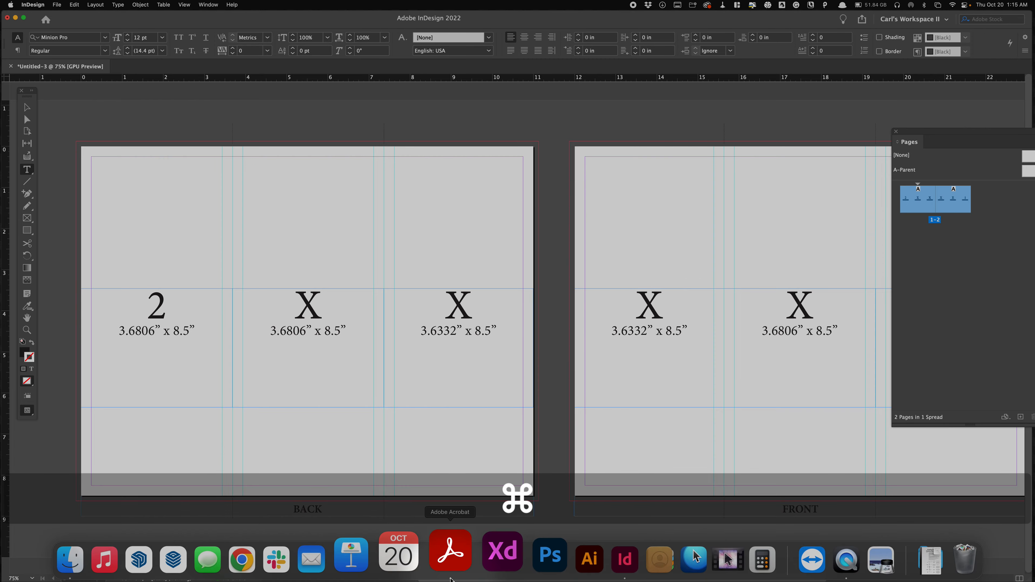
click(450, 579)
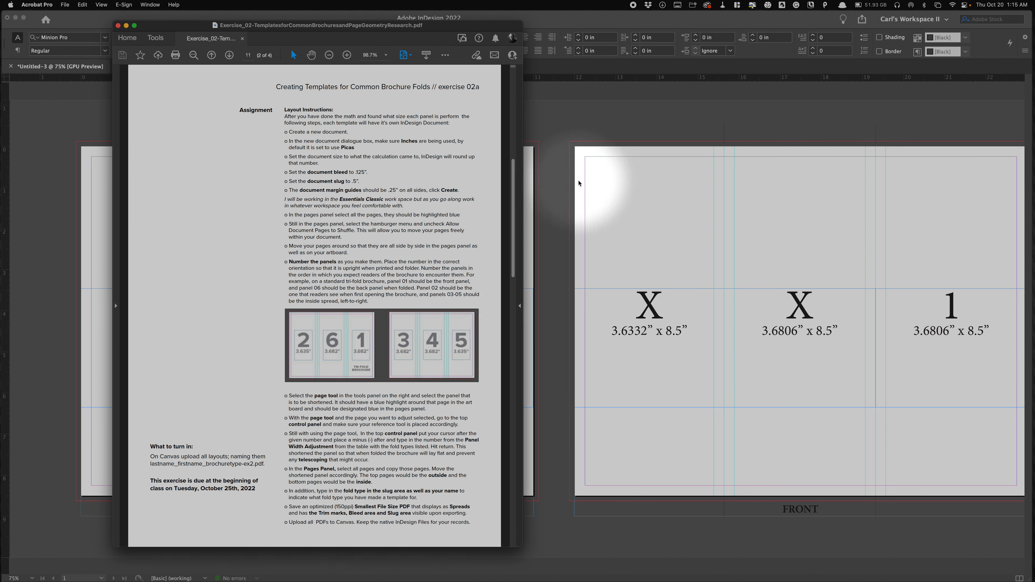
click(605, 208)
- Replace the X in the front page's leftmost panel label with the number 2
key(space)
drag(533, 323, 287, 342)
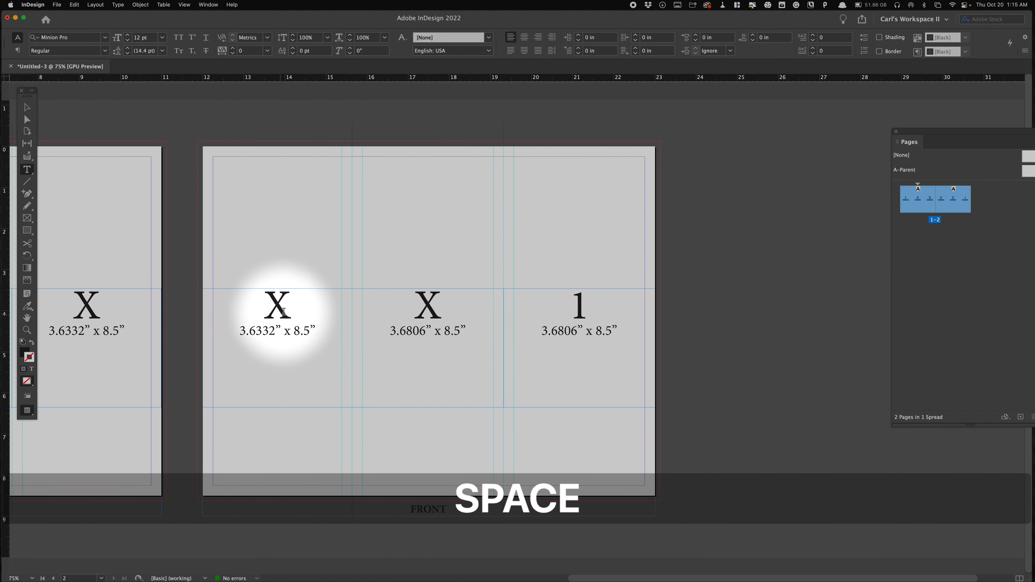
double_click(277, 305)
text(2)
super+click(212, 229)
- Number the back page's three panel labels 3, 4 and 5 from left to right
drag(158, 243, 555, 297)
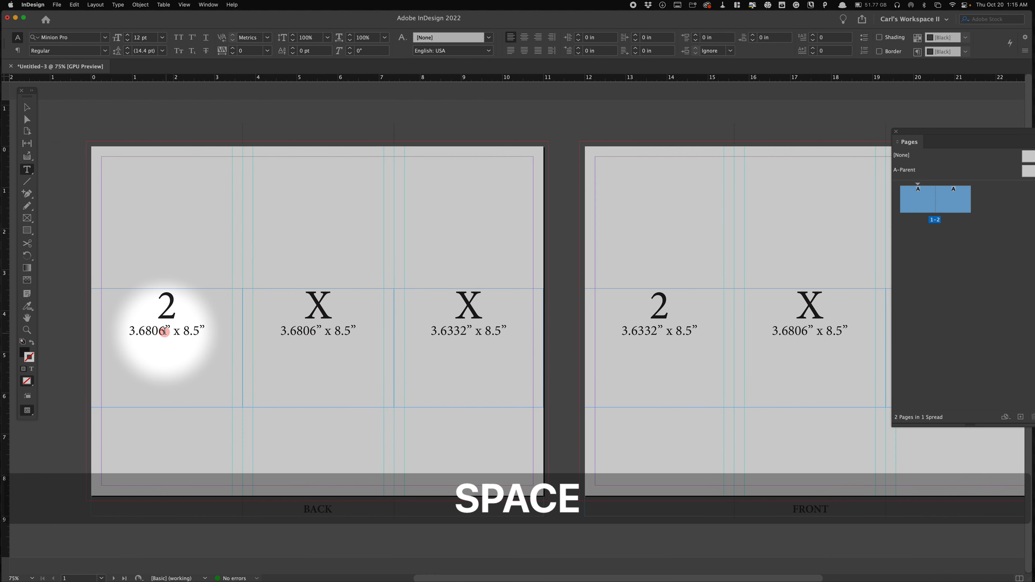
double_click(165, 304)
text(3)
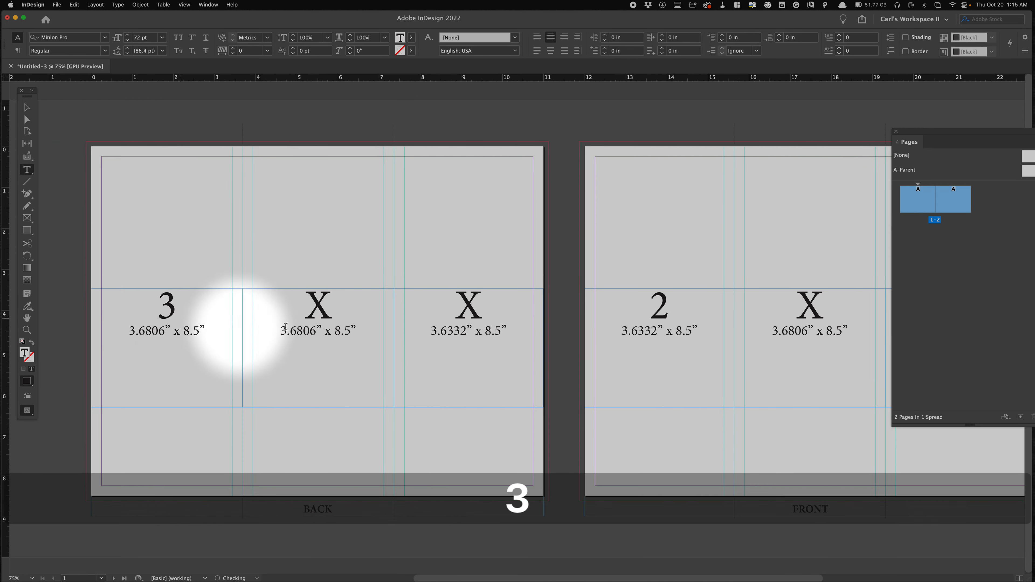
click(319, 311)
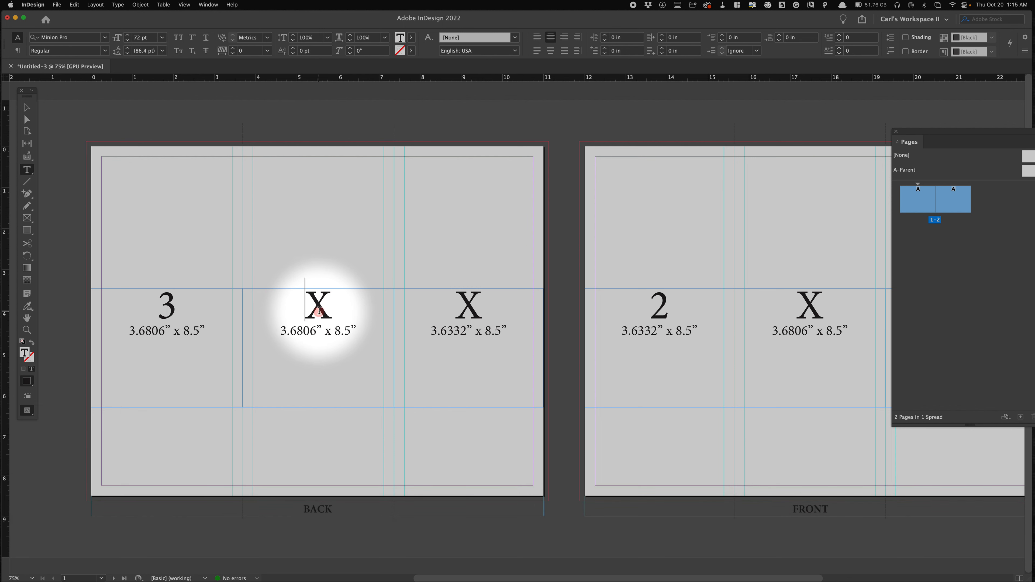
double_click(322, 311)
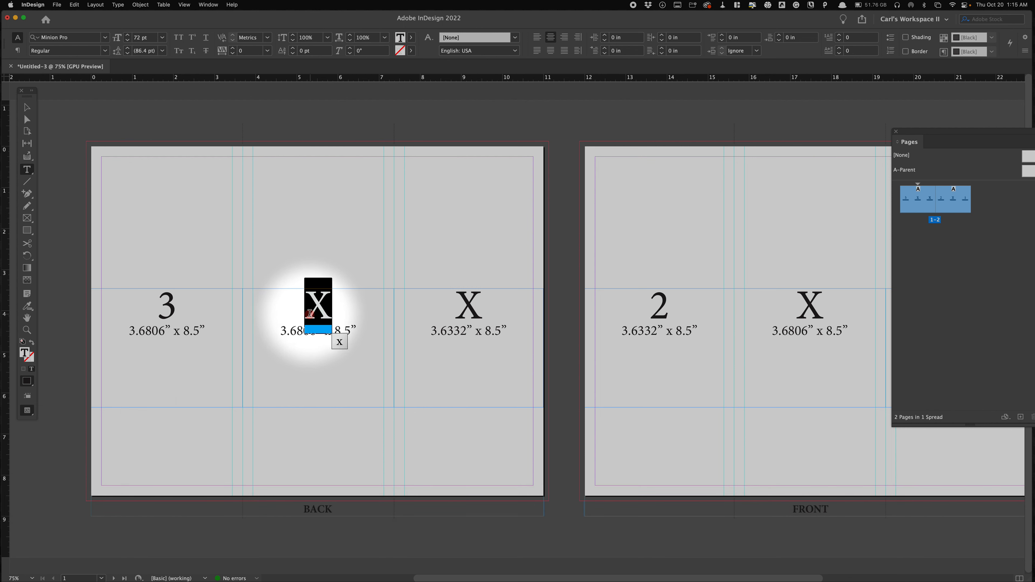
text(4)
double_click(454, 312)
text(5)
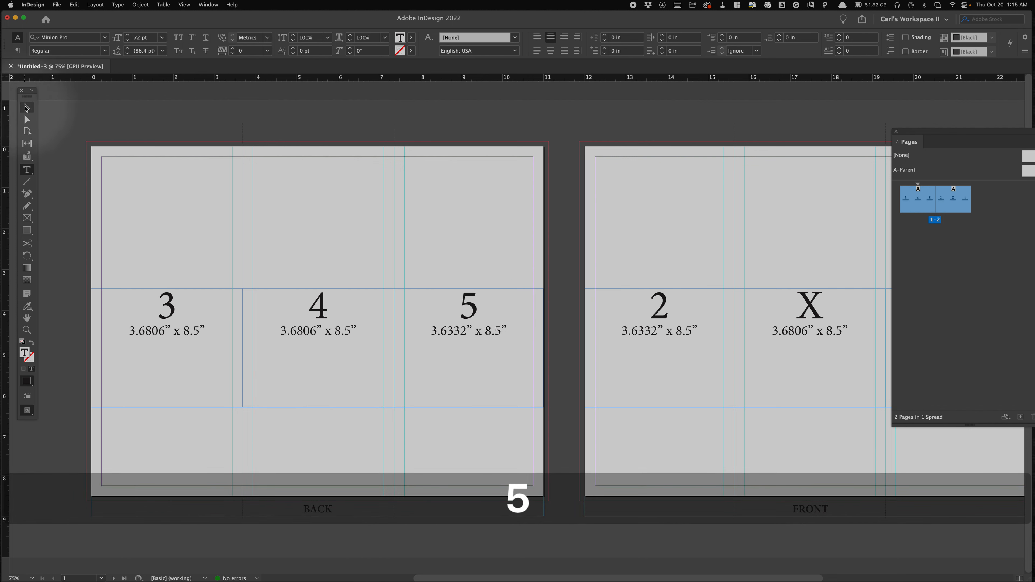
- Replace the X in the front page's middle panel label with the number 6
click(26, 107)
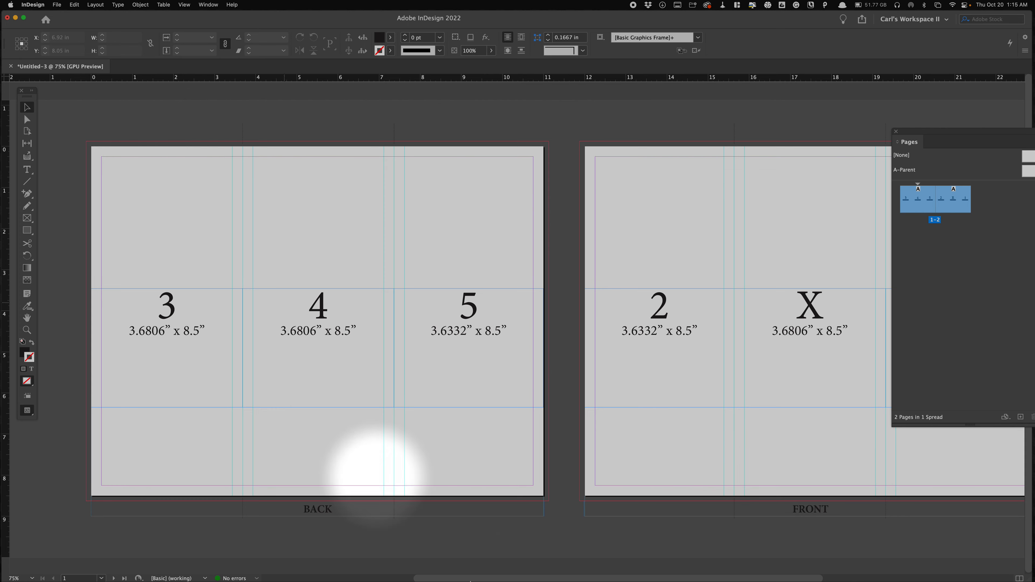
mouse_move(412, 579)
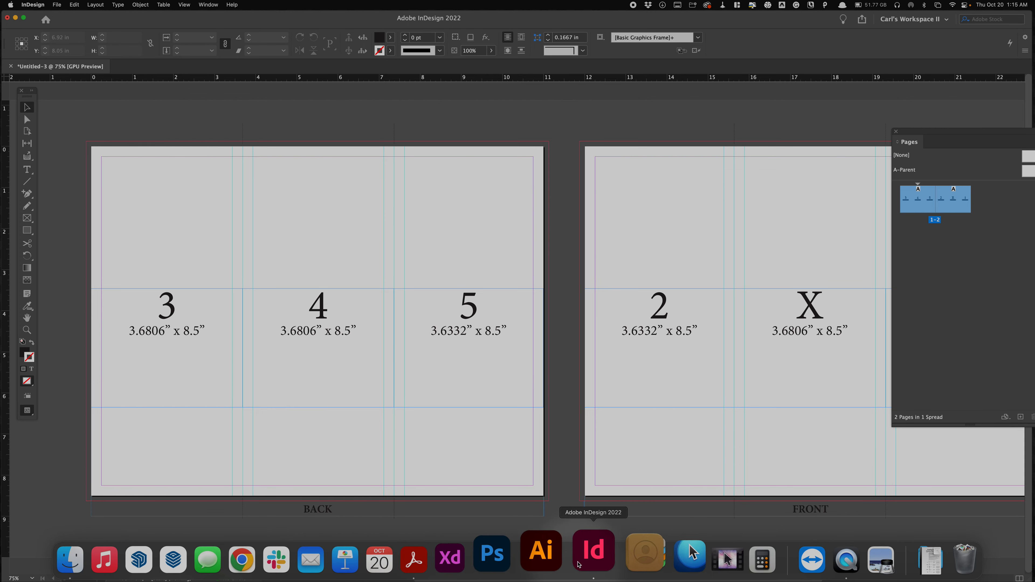
drag(628, 143, 381, 143)
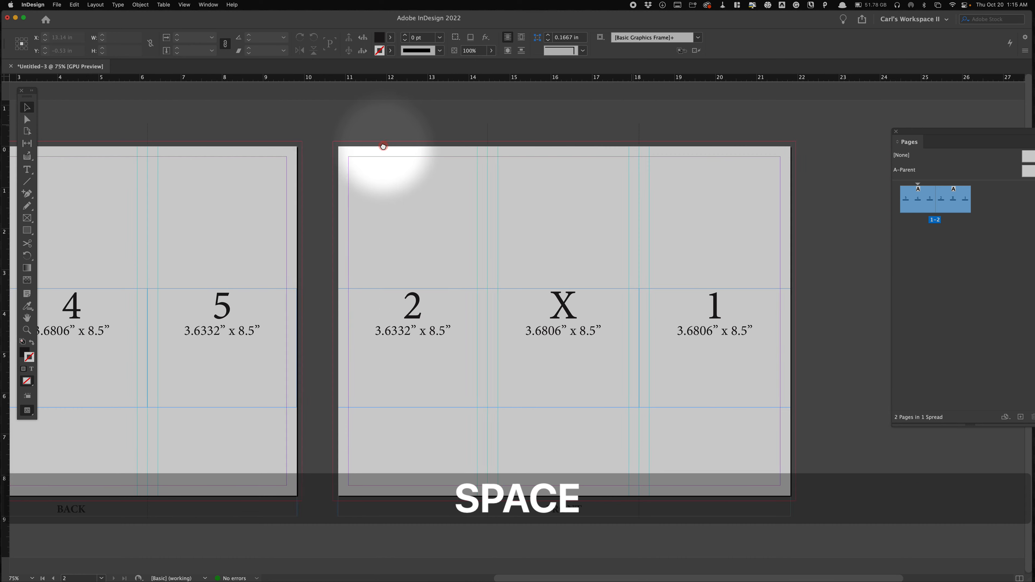
key(t)
drag(579, 309, 537, 303)
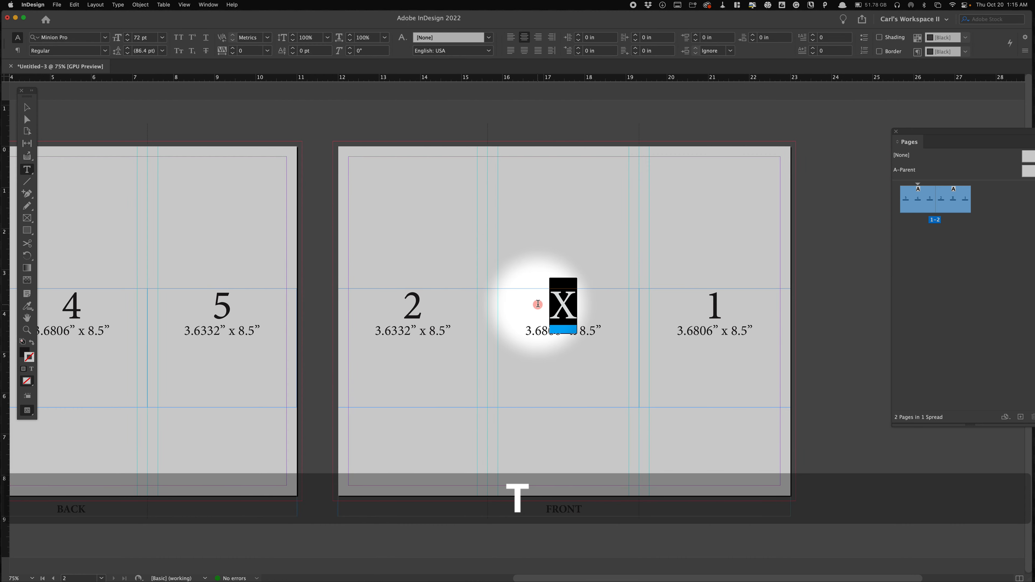
text(6)
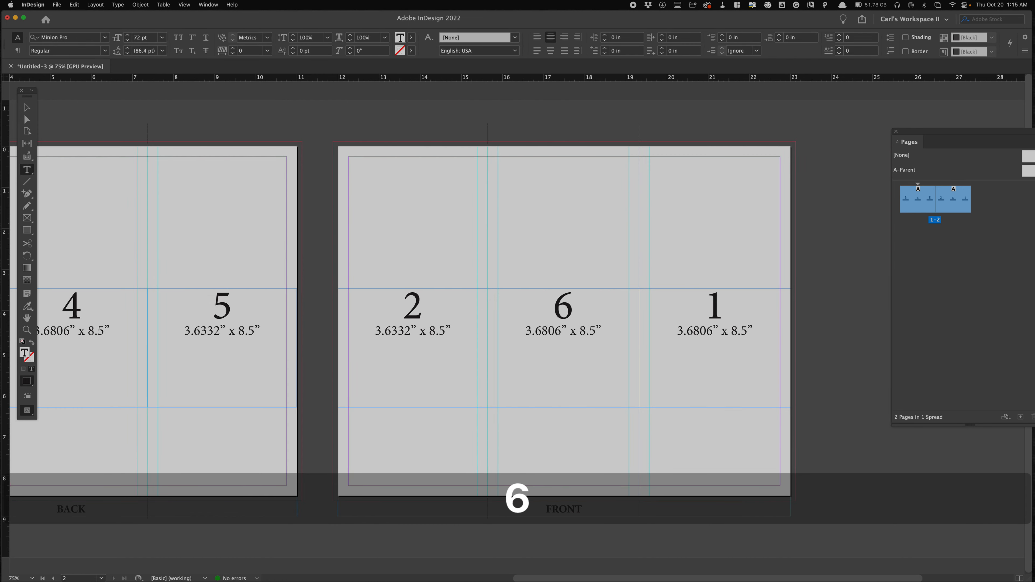
click(27, 107)
- Switch to Adobe Acrobat to check the numbered panel diagram and its brochure label in the exercise PDF, returning to InDesign when done
click(163, 152)
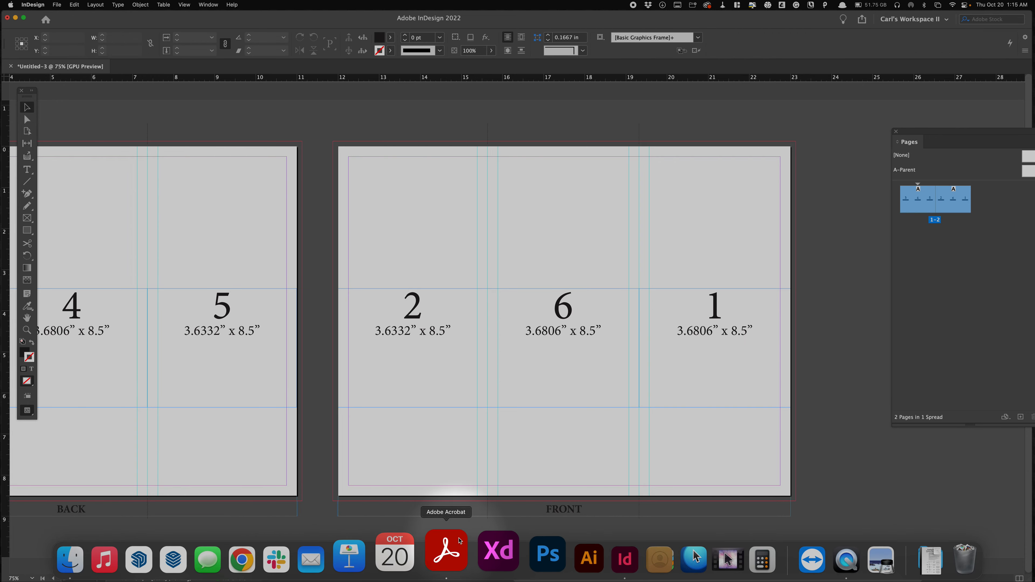
click(459, 539)
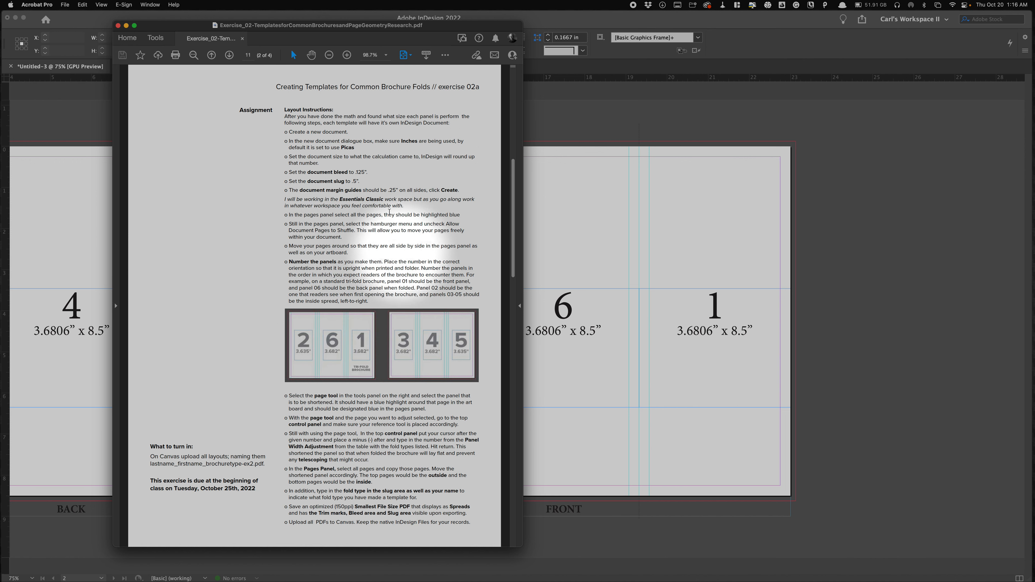
drag(245, 29, 297, 88)
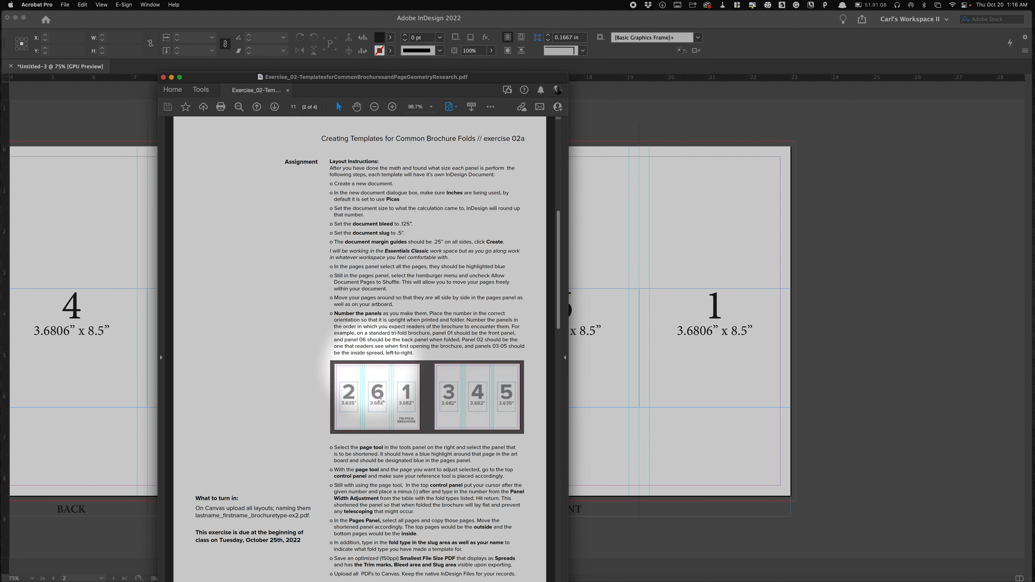
mouse_move(377, 81)
mouse_down()
mouse_move(931, 195)
mouse_move(897, 209)
mouse_up()
click(545, 189)
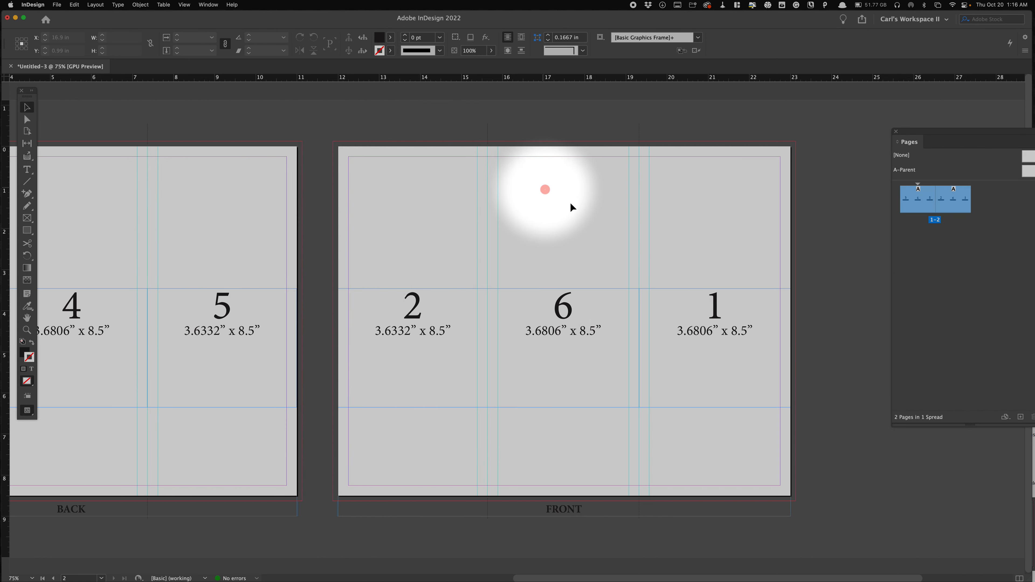
- Add the text "Tri-Fold Brochure" below the size in the front page's panel 1 label, leaving a blank line between them
double_click(709, 335)
click(752, 332)
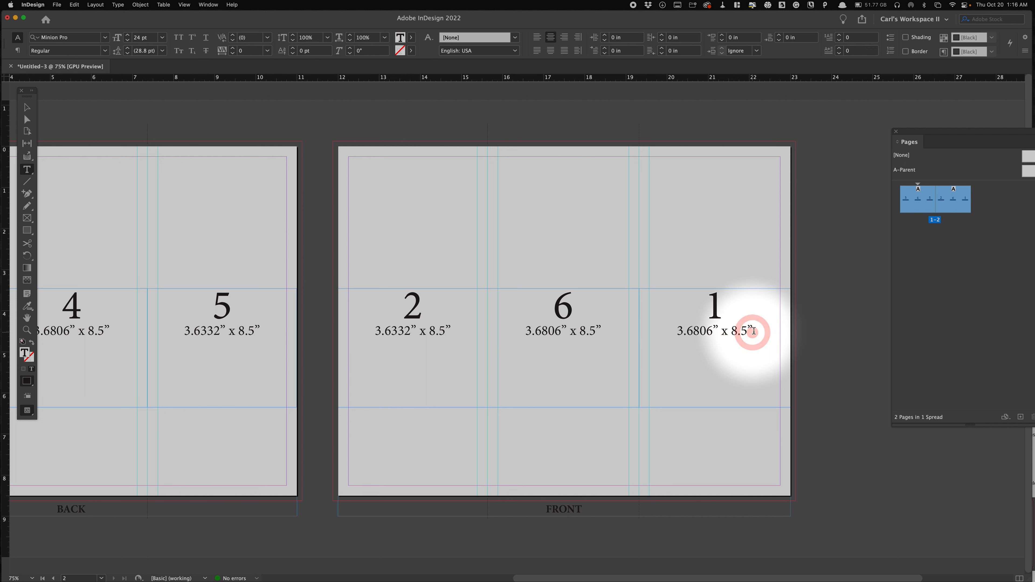
key(Return)
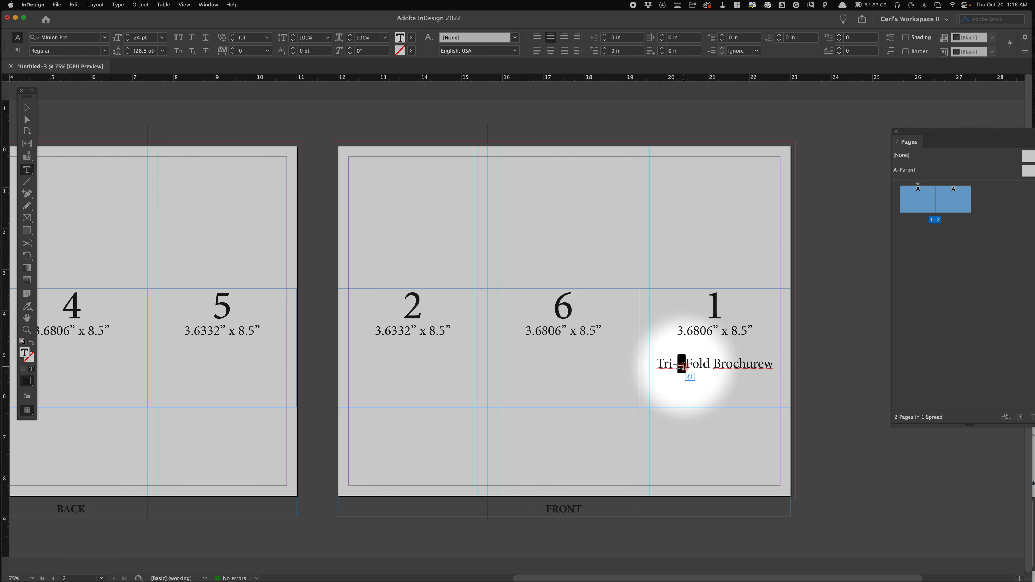
key(BackSpace)
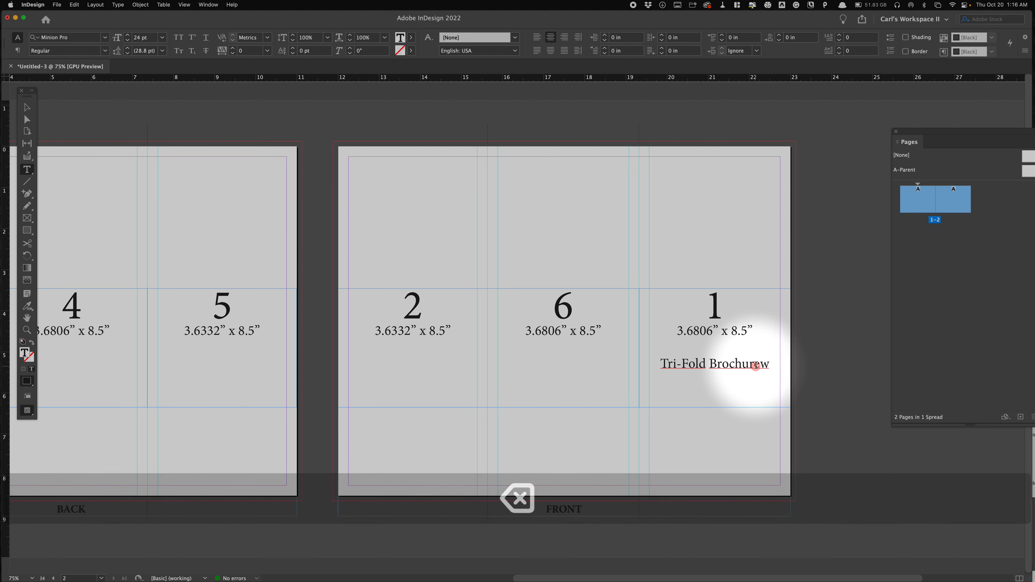
drag(755, 365, 772, 365)
text(e)
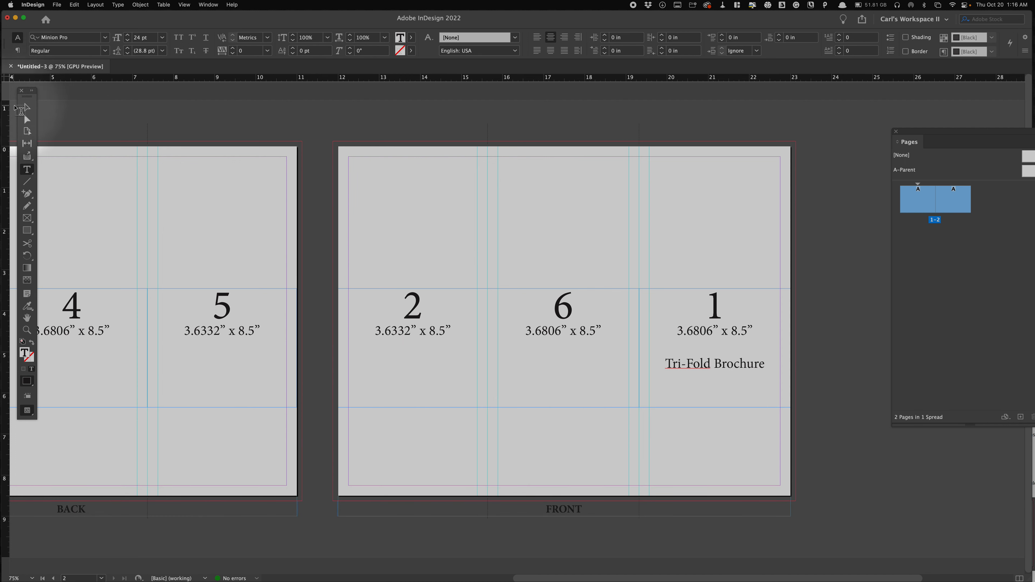
click(25, 107)
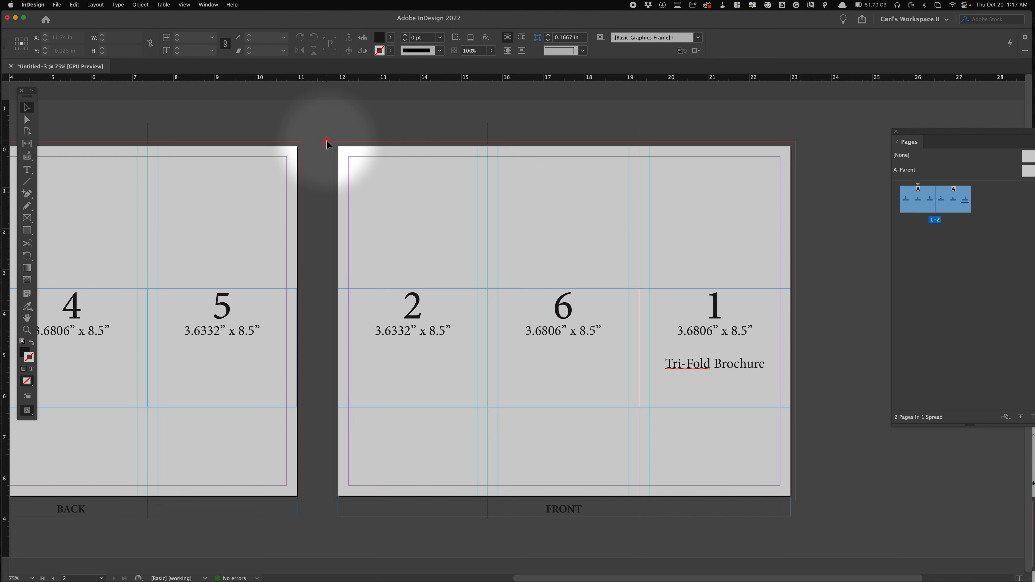
- Switch to Adobe Acrobat and review the exercise PDF's layout instructions and fold type table, returning to InDesign when done
key(space)
drag(317, 146, 519, 154)
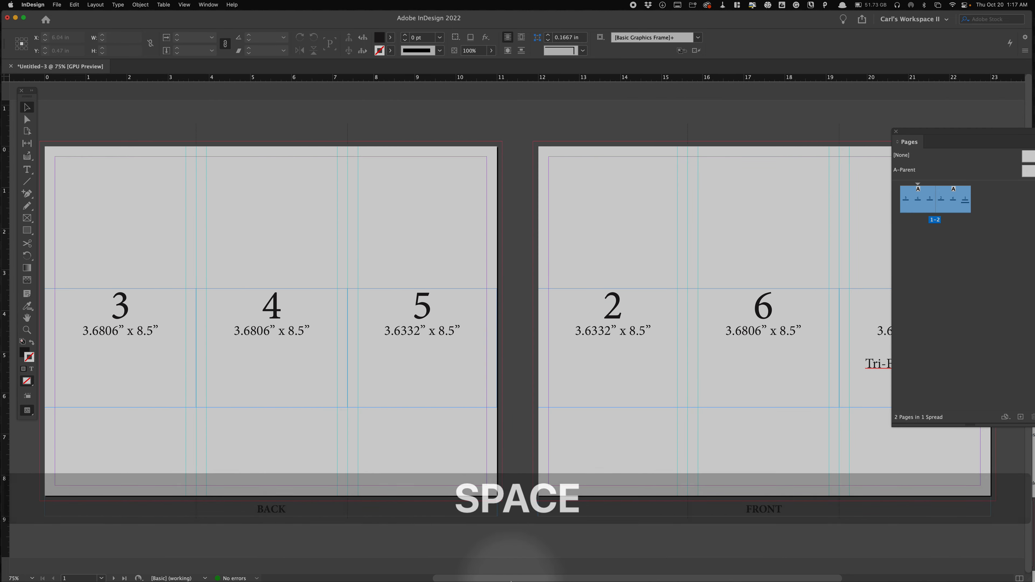
mouse_move(507, 581)
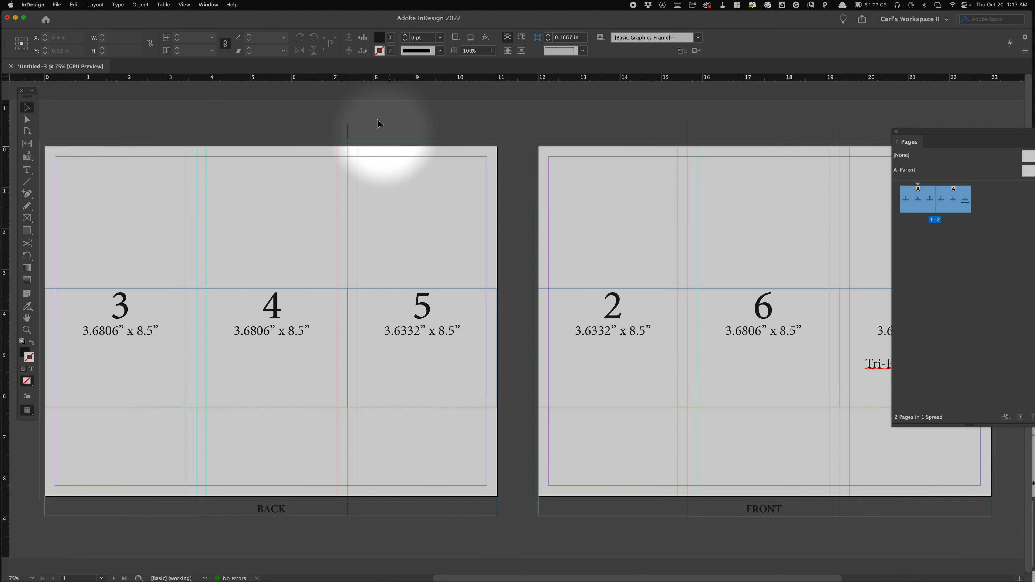
mouse_move(302, 580)
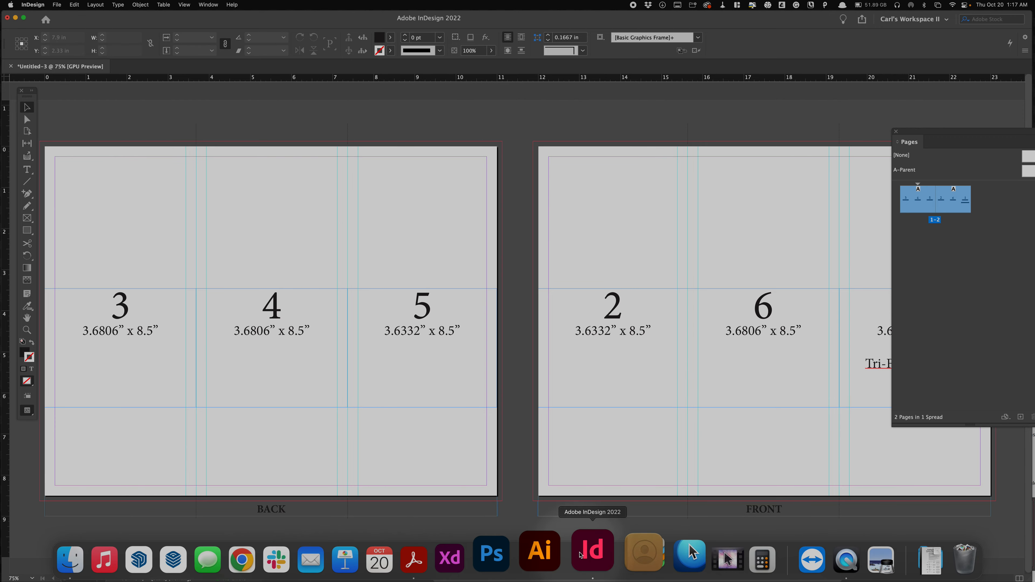
click(455, 554)
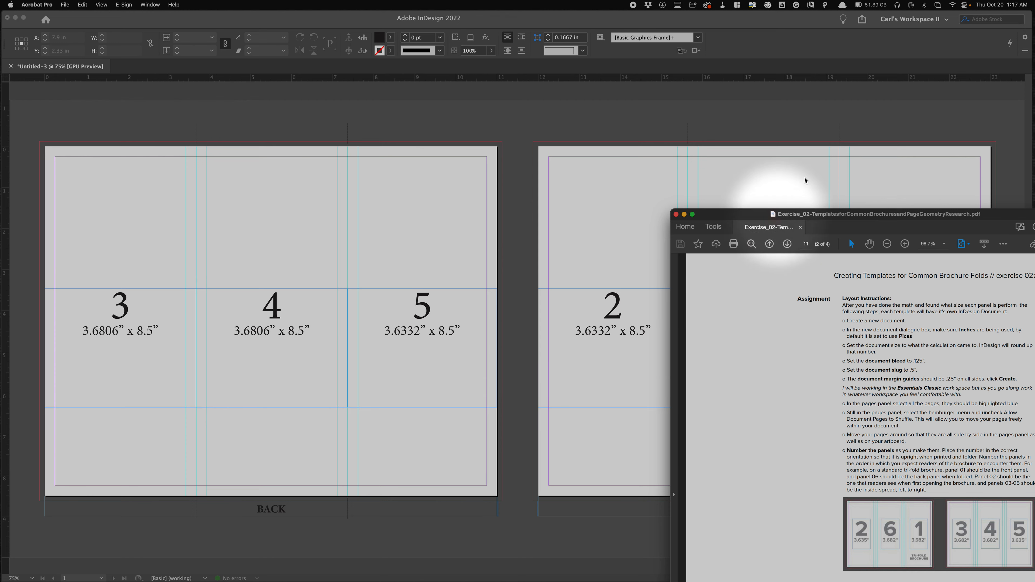
drag(848, 212, 267, 63)
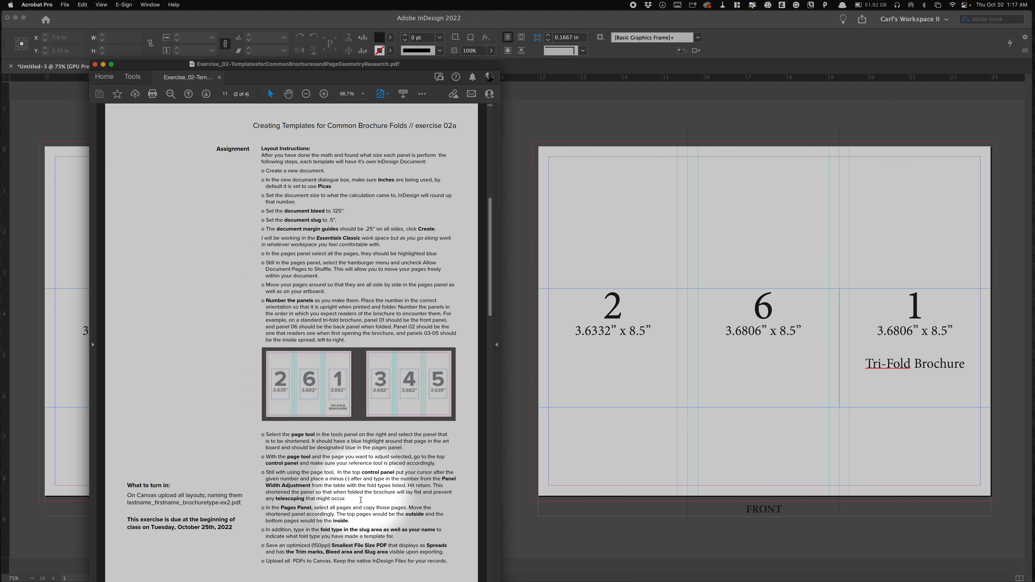
scroll(247, 560, up, 10)
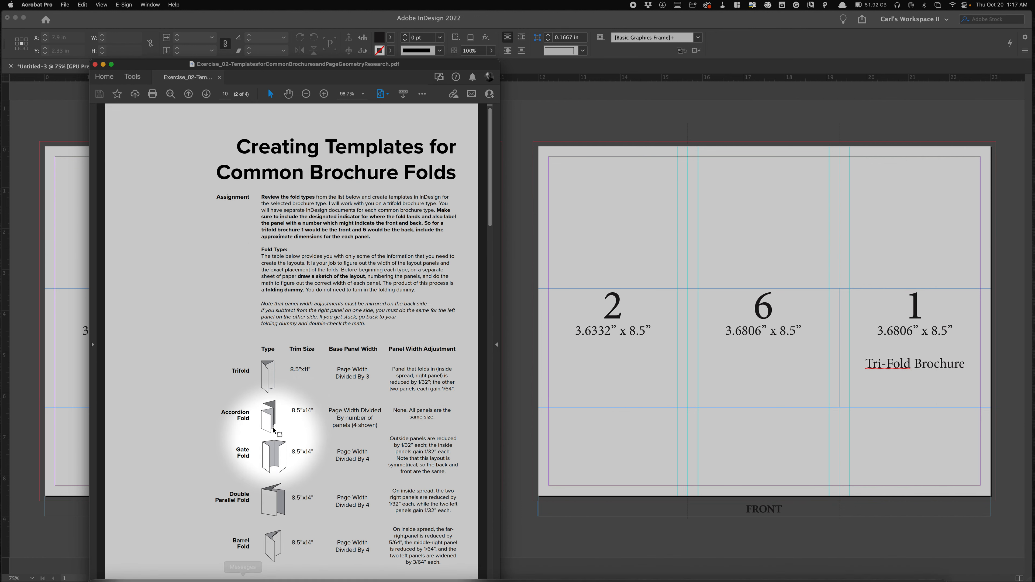
click(505, 107)
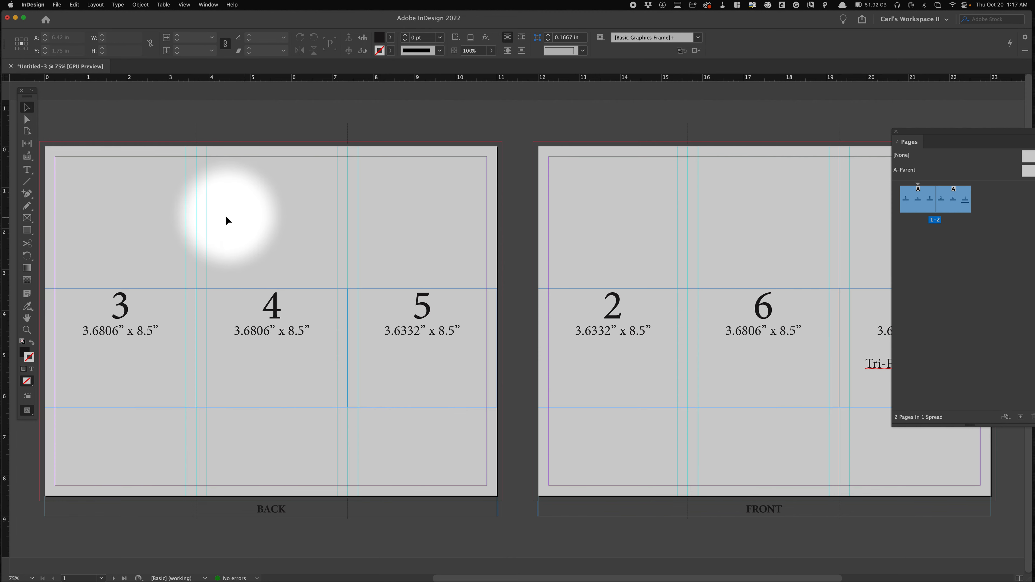
right_click(227, 217)
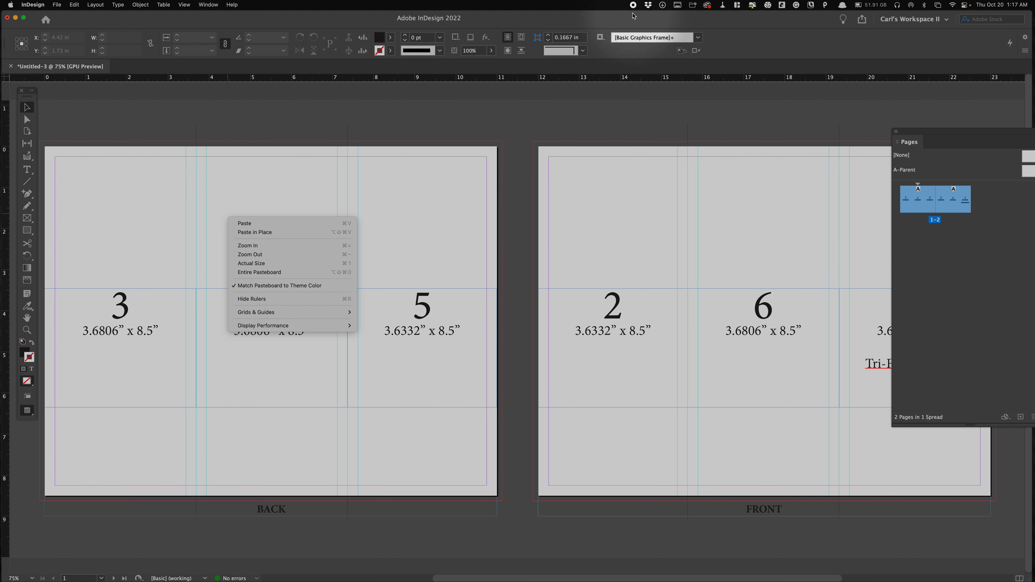
click(616, 40)
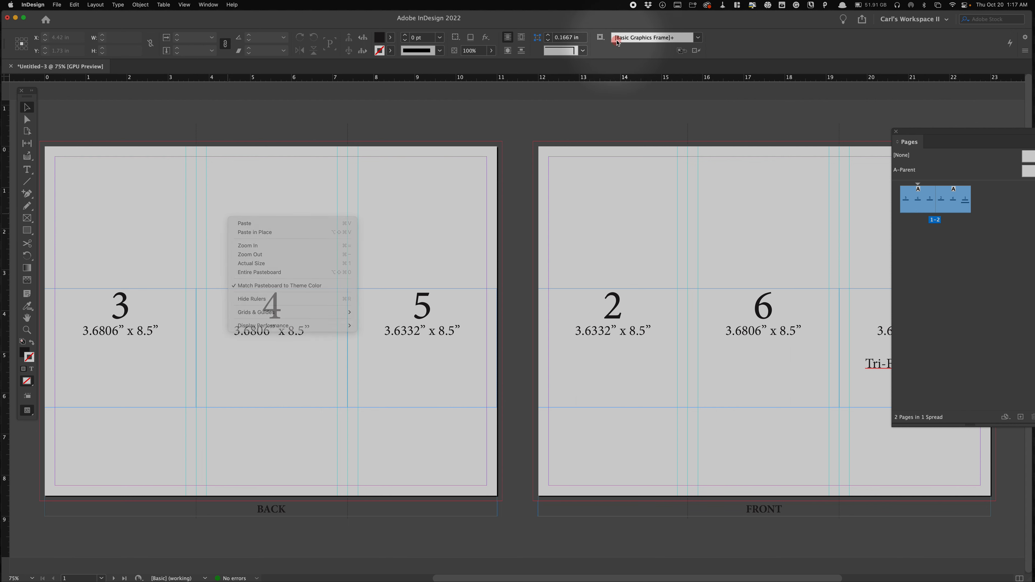